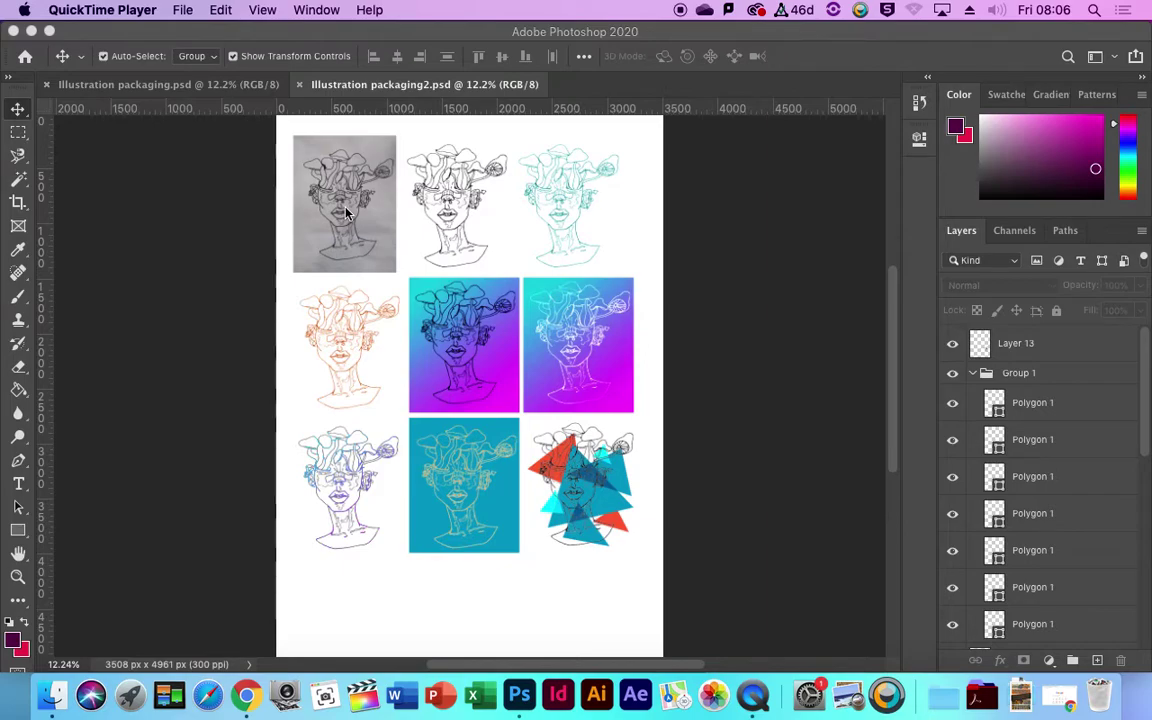
Step: Examine the nine colour and background variations of the face illustration in Illustration packaging2.psd, from the photographed sketch to the triangle version
click(707, 242)
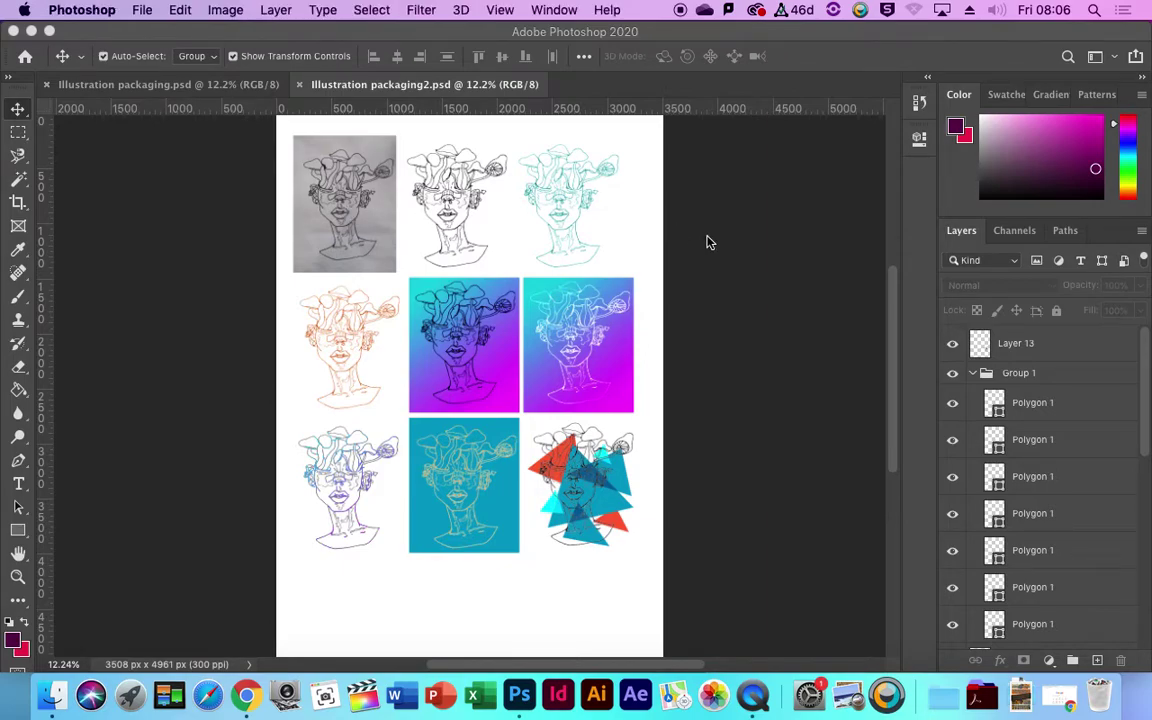
key(super+plus)
scroll(707, 245, up, 5)
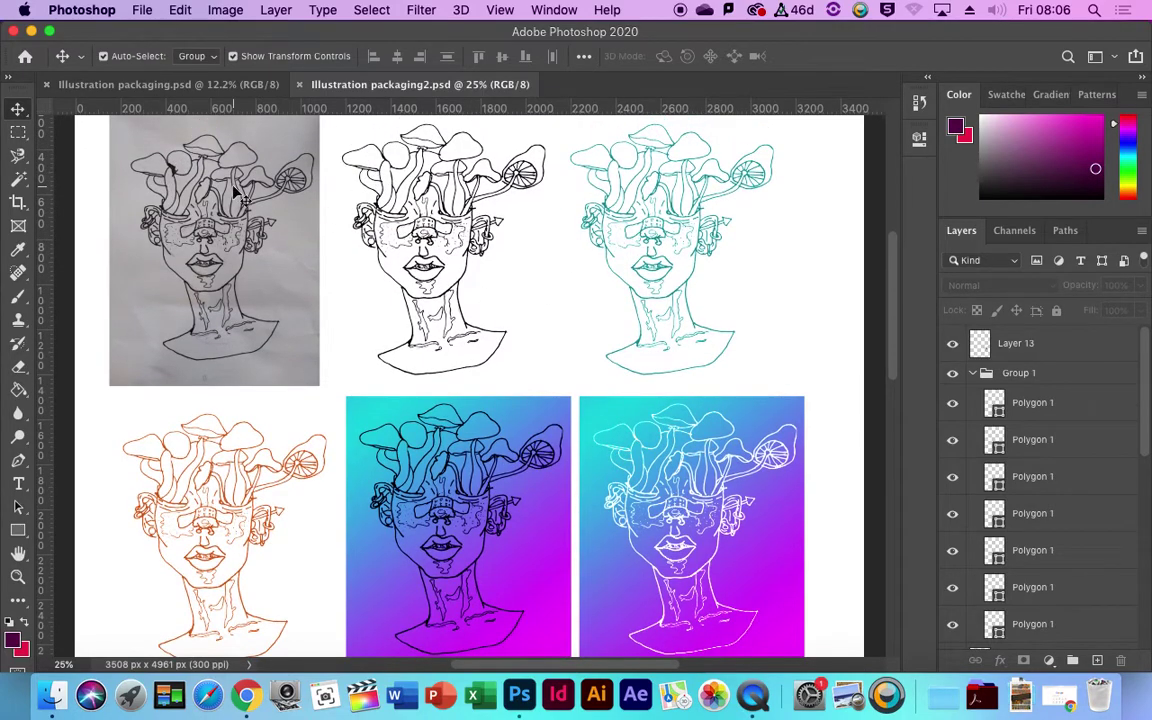
click(280, 293)
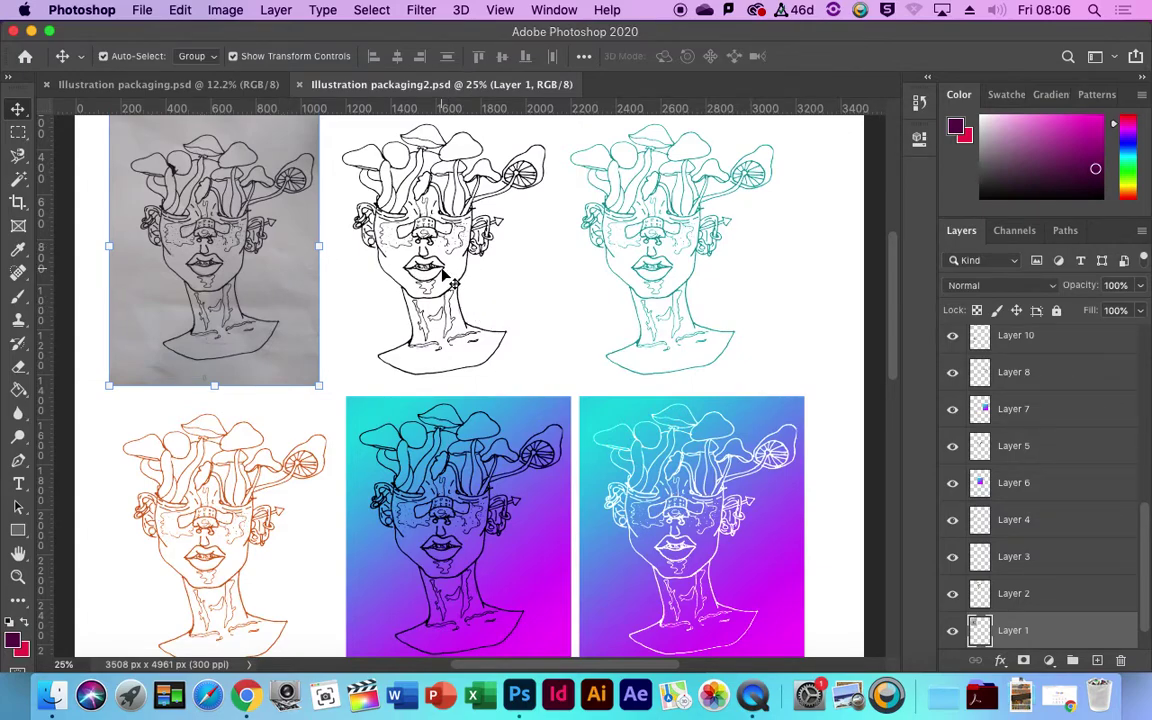
click(438, 280)
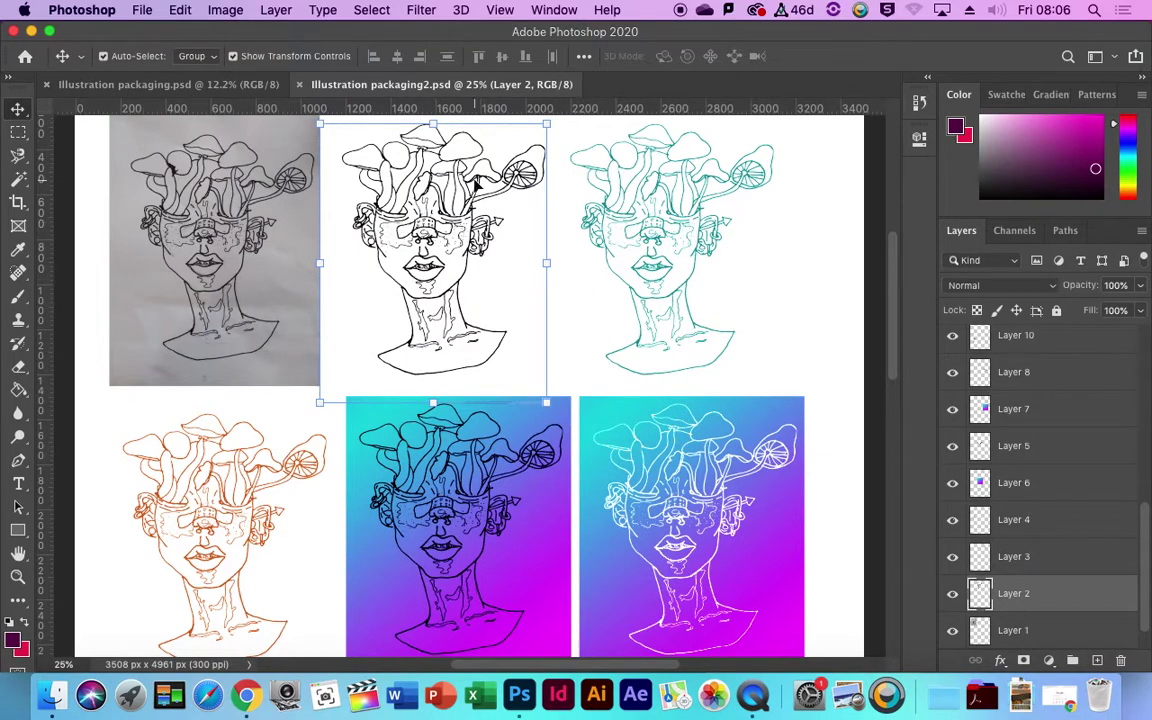
scroll(590, 245, down, 1)
scroll(506, 499, down, 2)
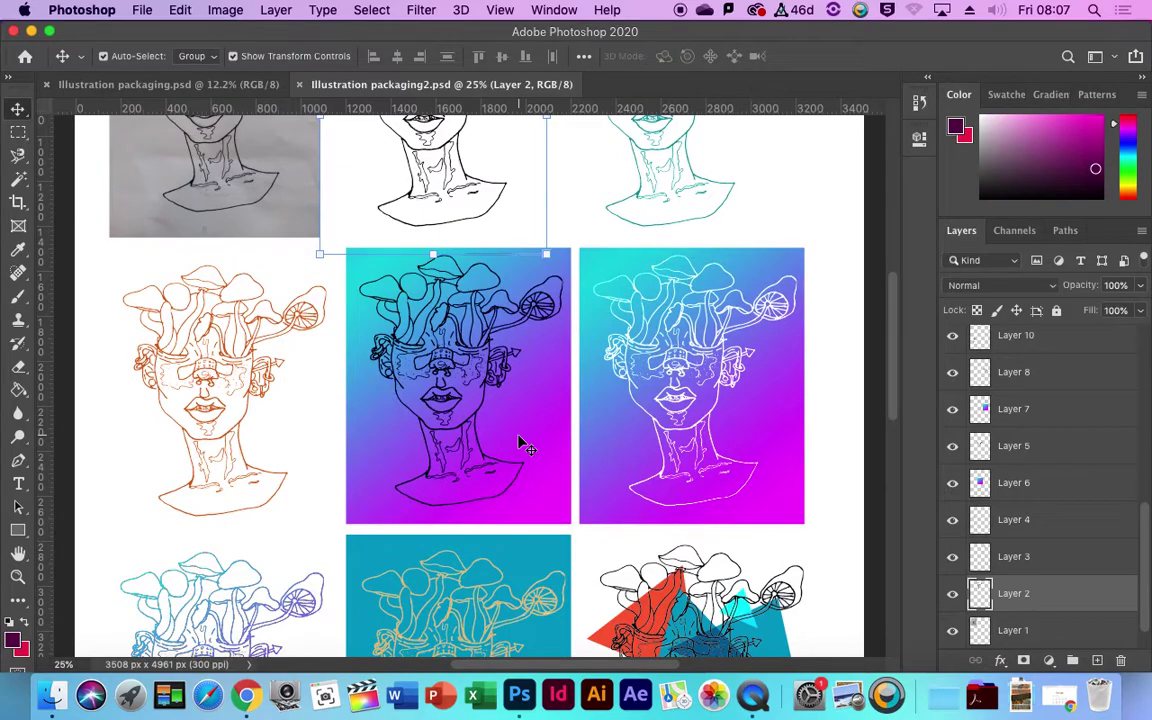
scroll(514, 443, down, 2)
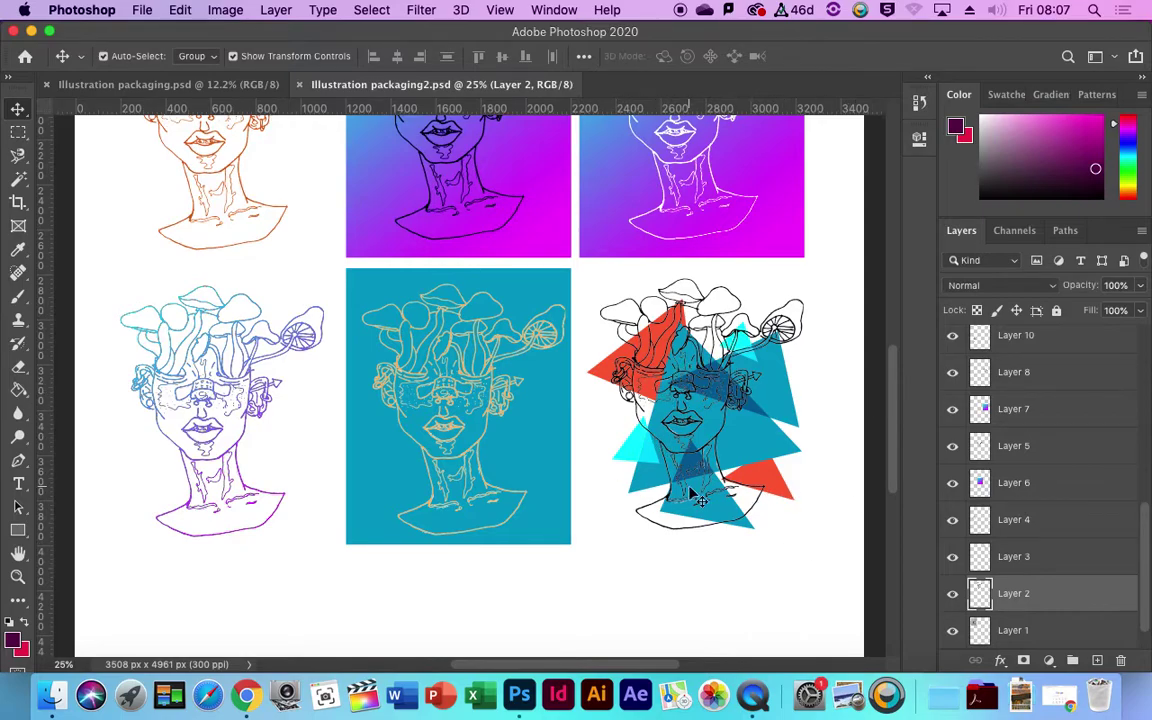
Step: Switch to the Illustration packaging.psd document and look closely at its two T-shirt mockups
click(178, 90)
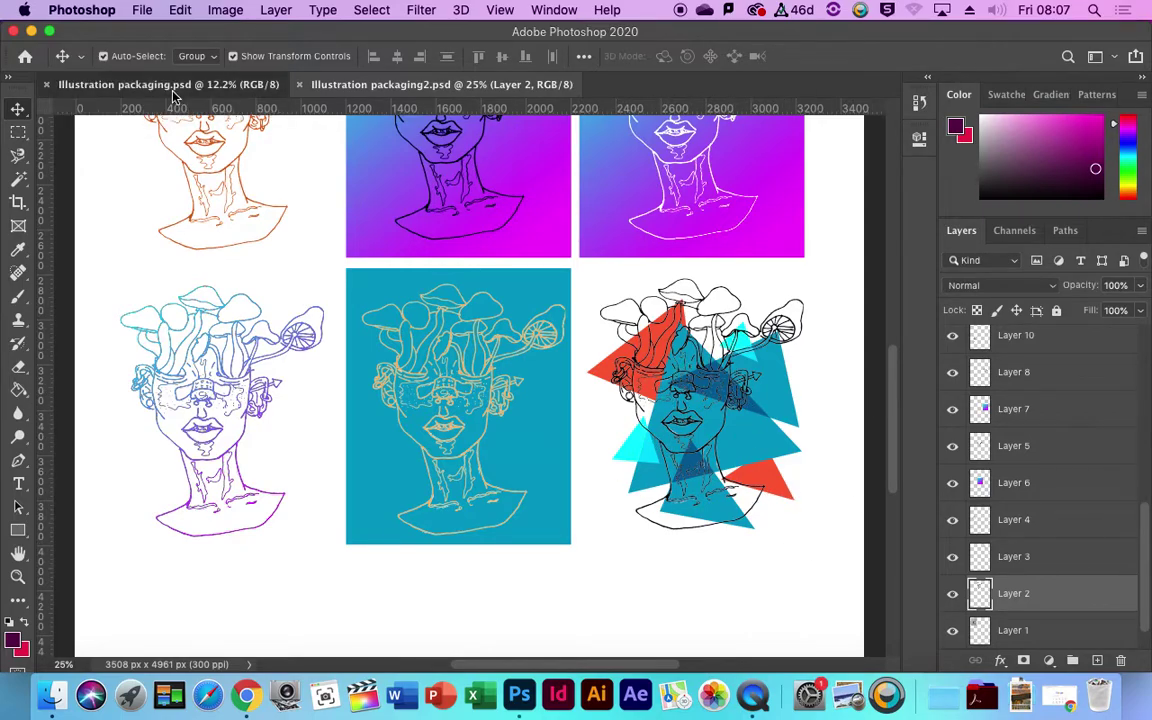
scroll(378, 316, up, 1)
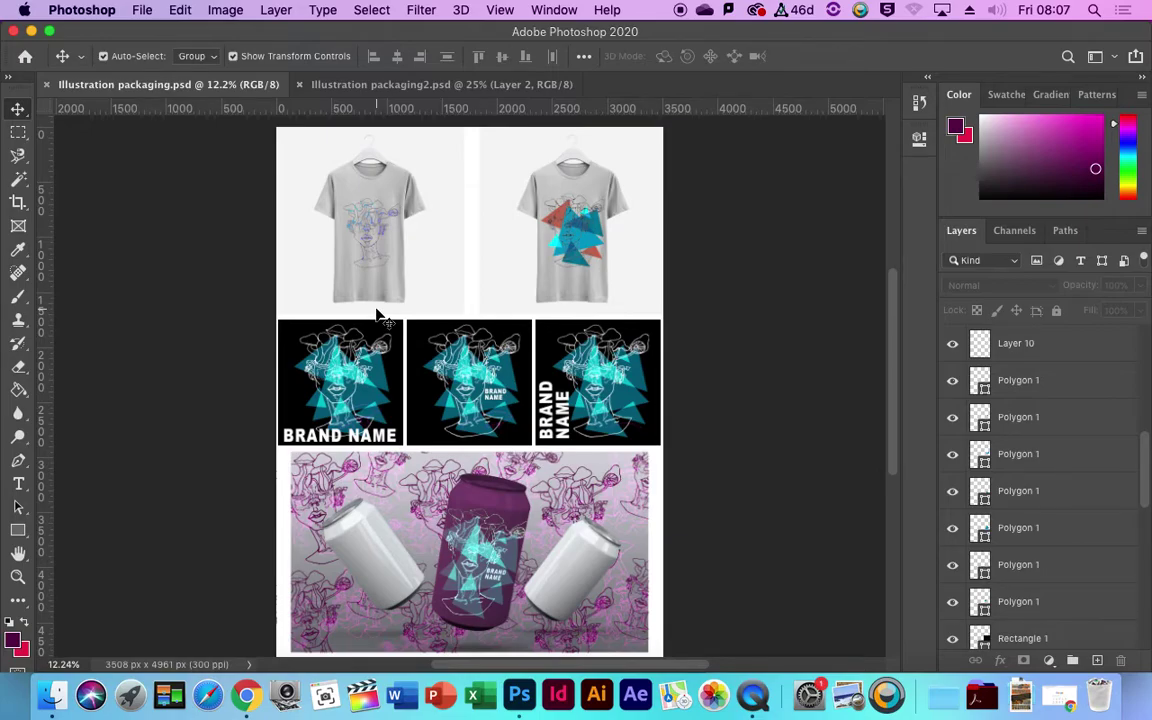
key(super+equal)
key(super+equal)
key(super+equal)
key(super+equal)
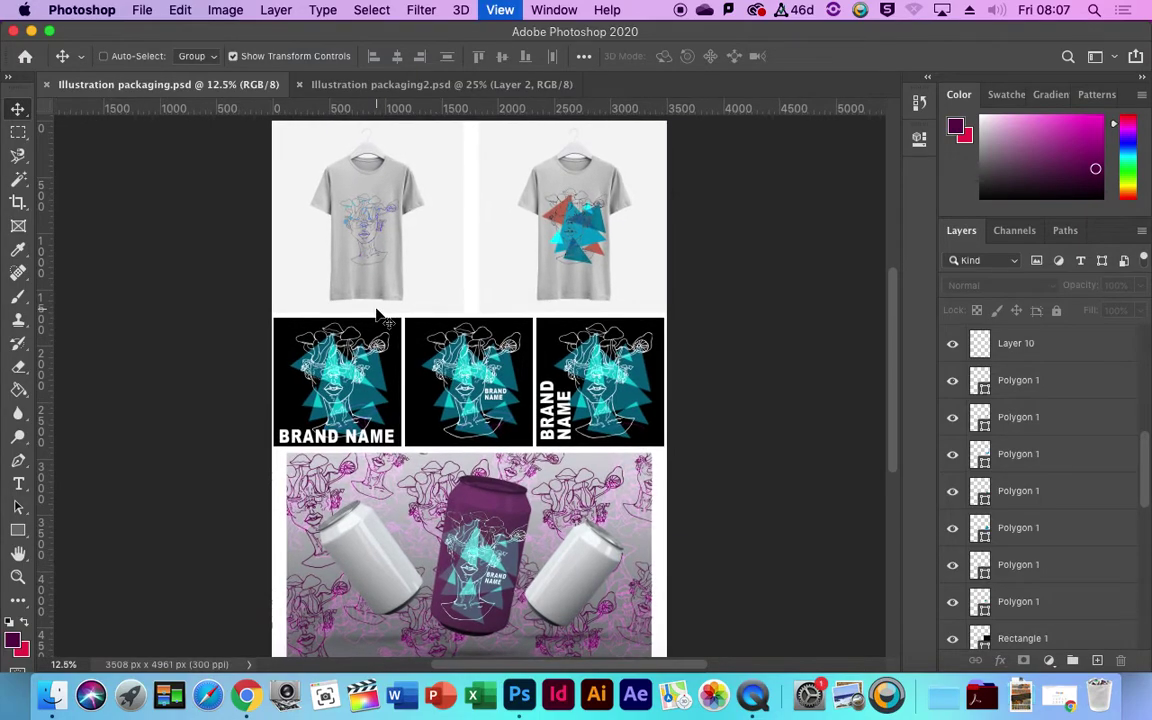
scroll(378, 316, up, 2)
scroll(378, 316, up, 10)
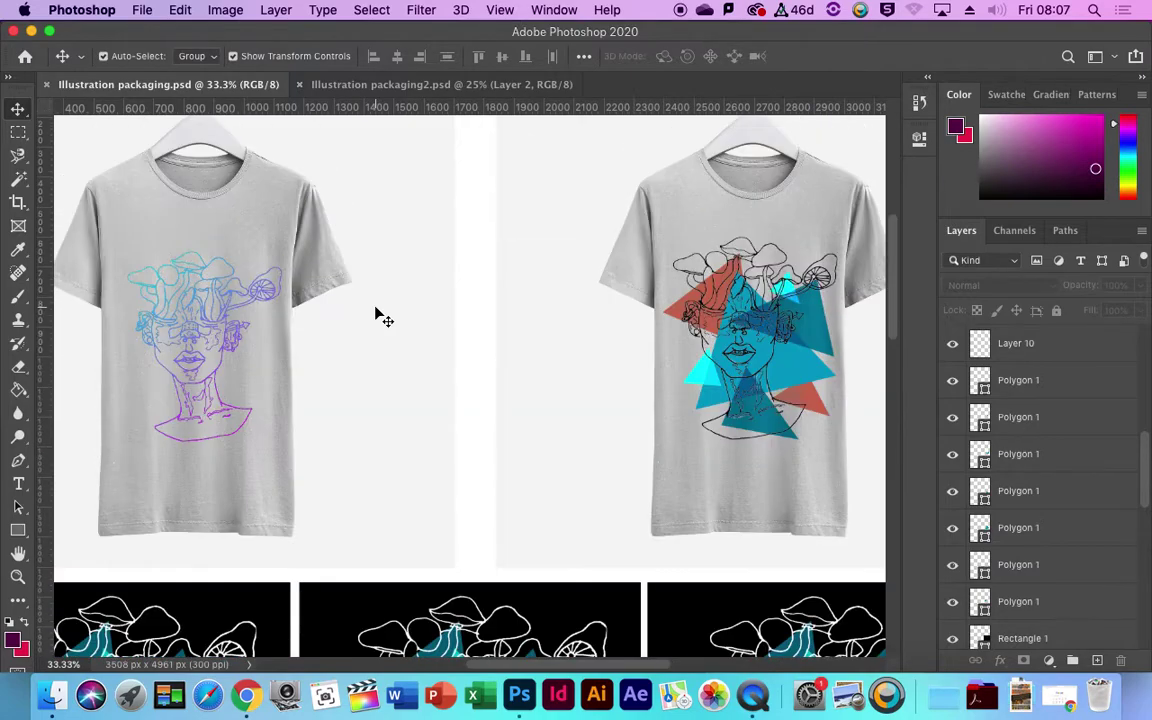
scroll(555, 670, left, 5)
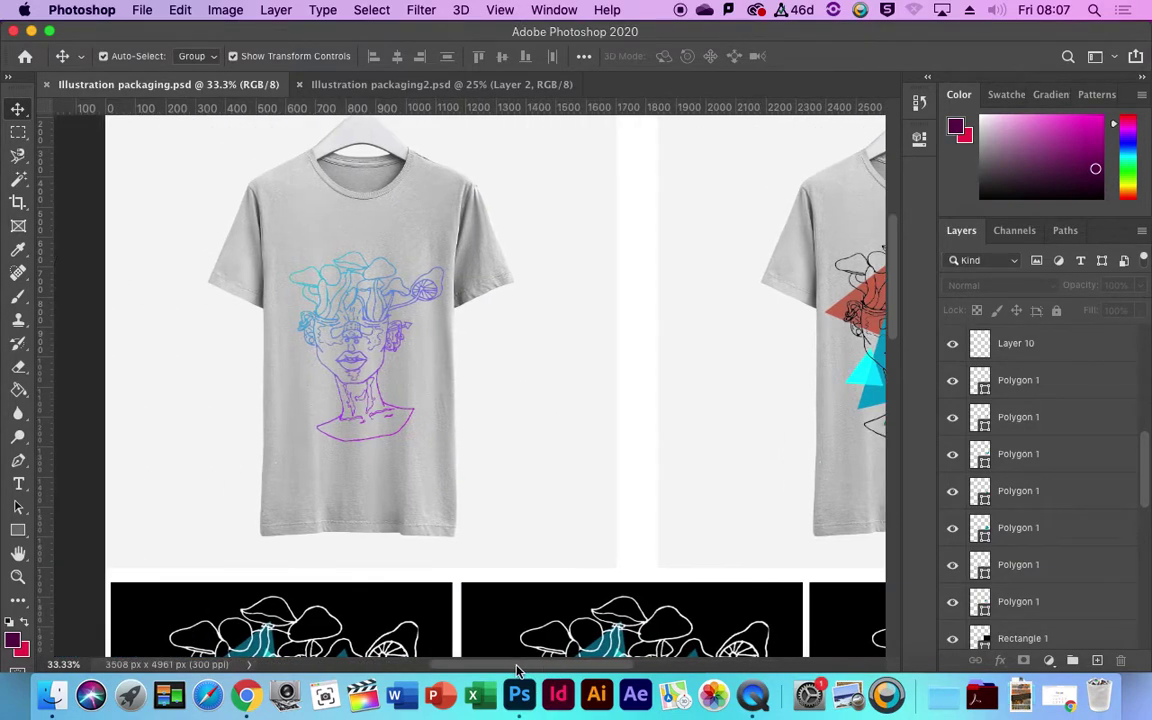
scroll(450, 442, up, 5)
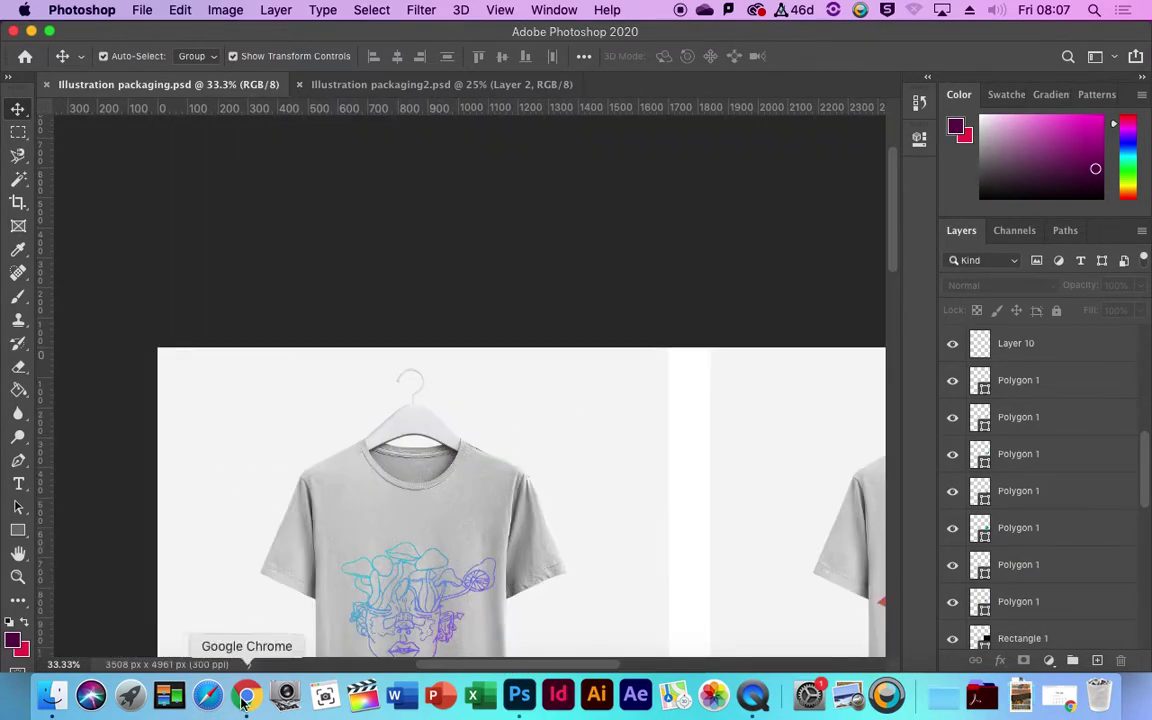
Step: Switch to Google Chrome and search Google Images for "tshirt mock up"
click(249, 694)
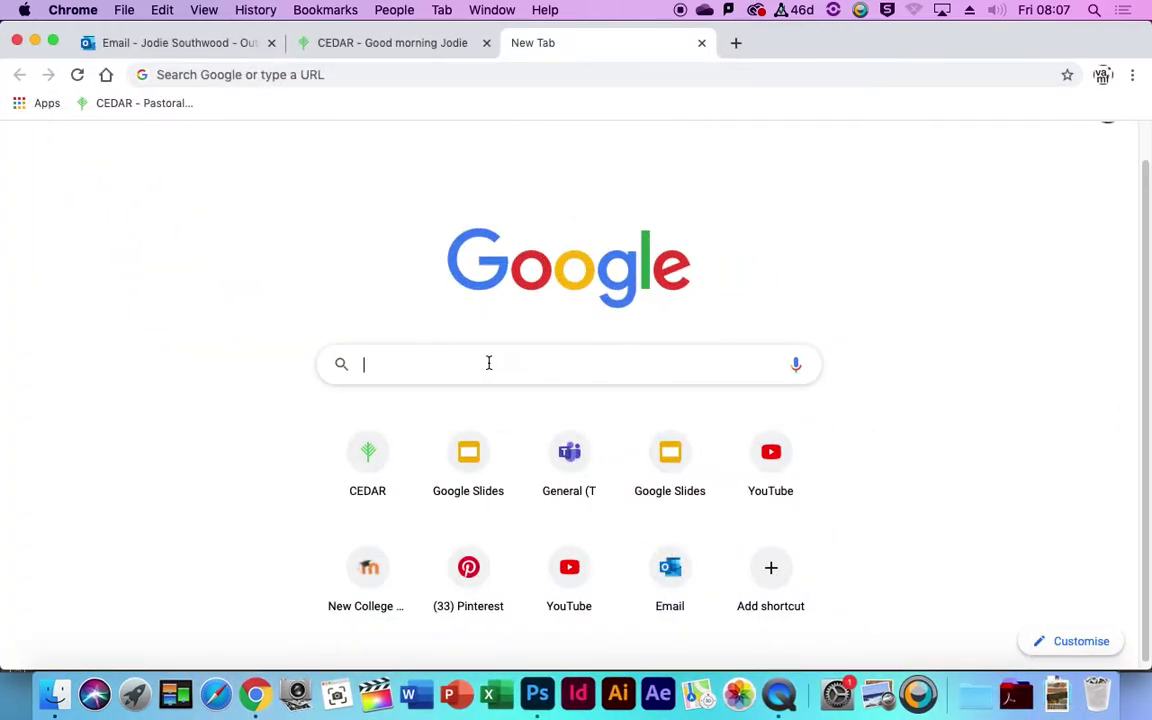
click(489, 363)
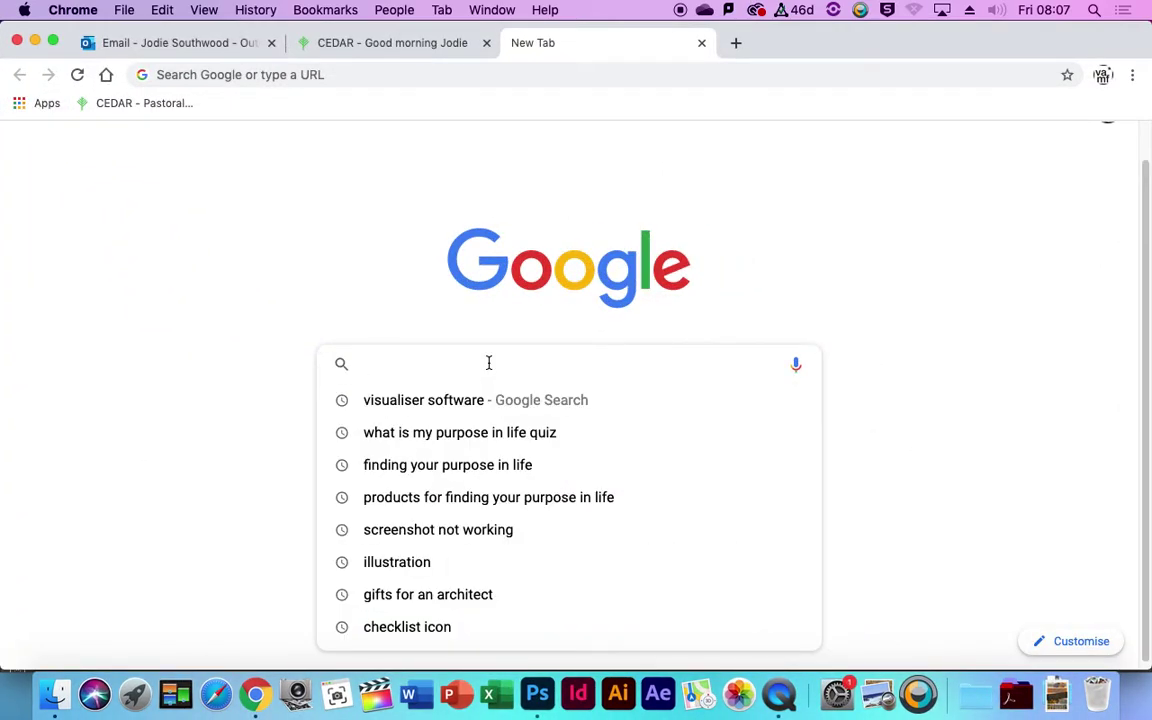
text(tshirt mock up)
key(Return)
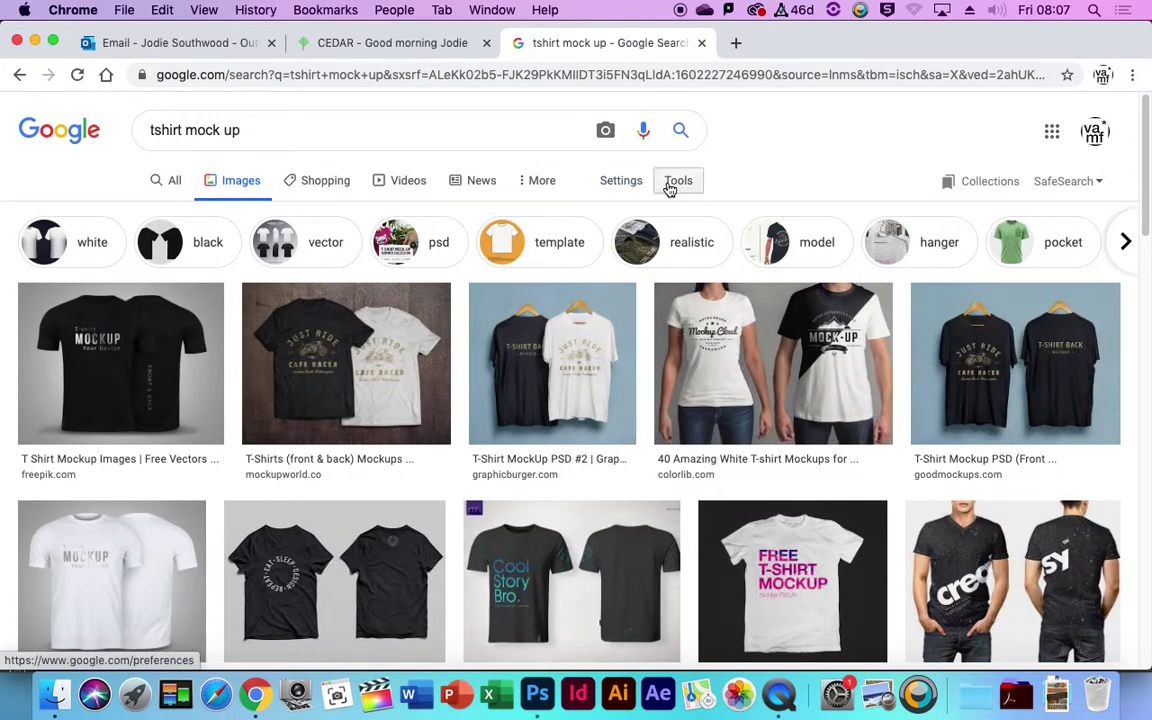
Step: Filter the image results to Large size and browse the T-shirt mockups
click(672, 182)
click(158, 213)
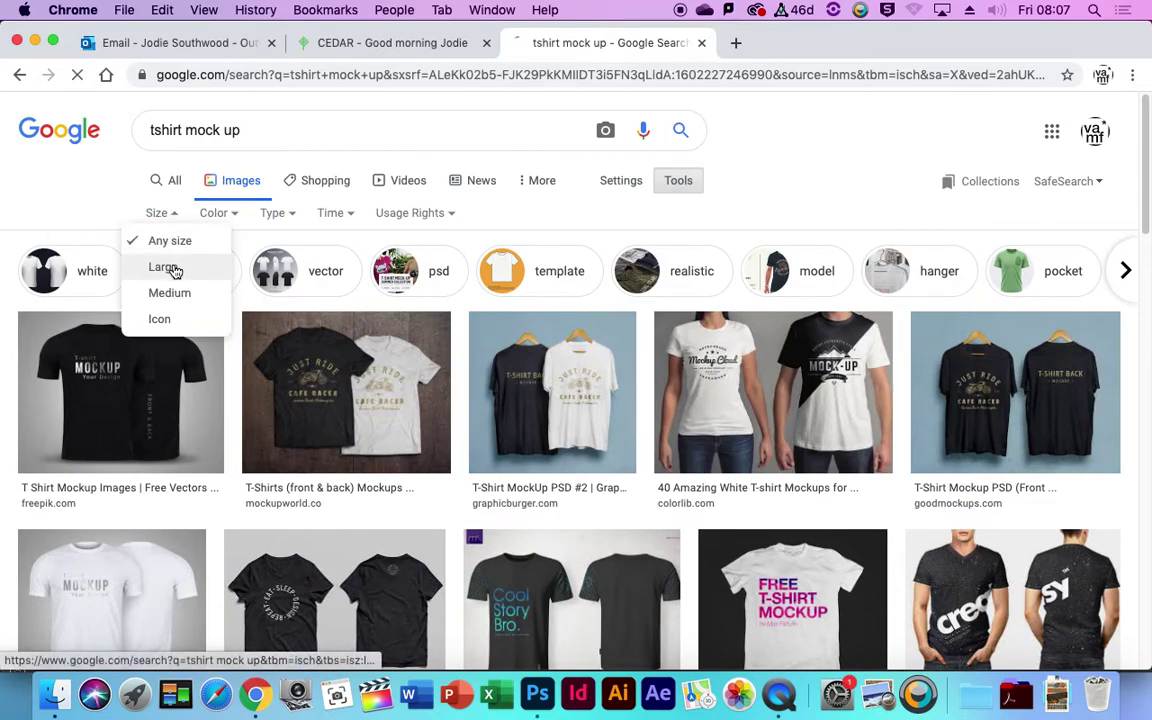
click(164, 267)
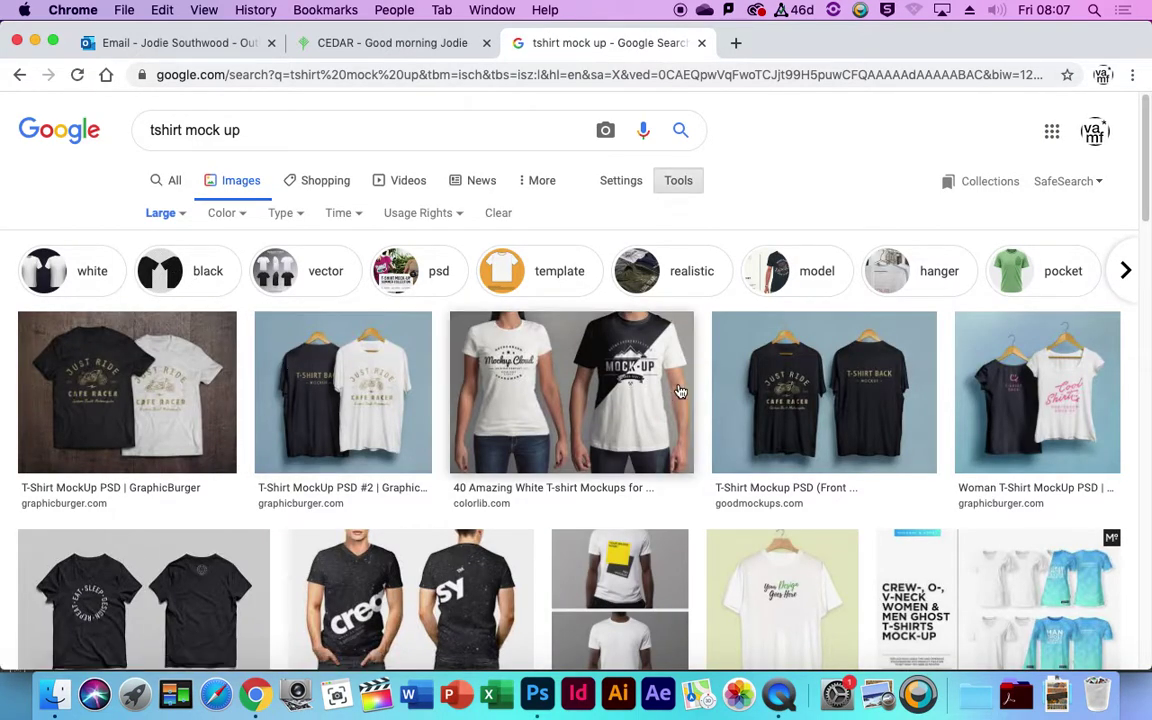
scroll(450, 400, down, 3)
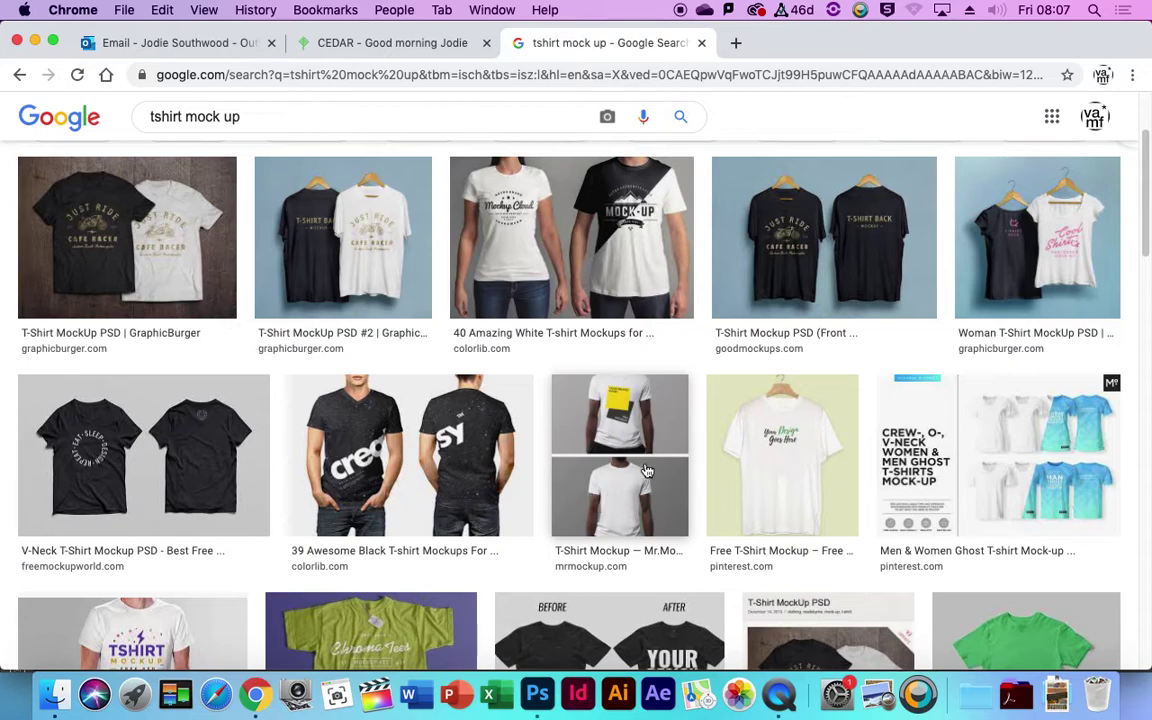
scroll(529, 430, down, 2)
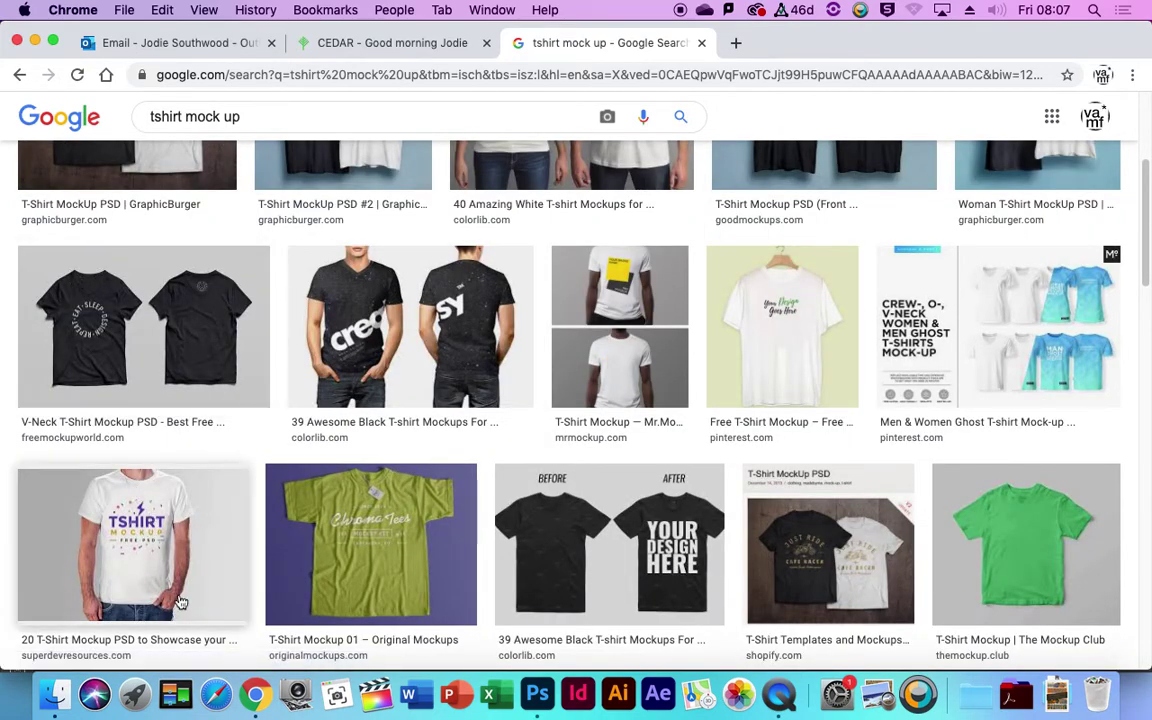
scroll(465, 545, down, 7)
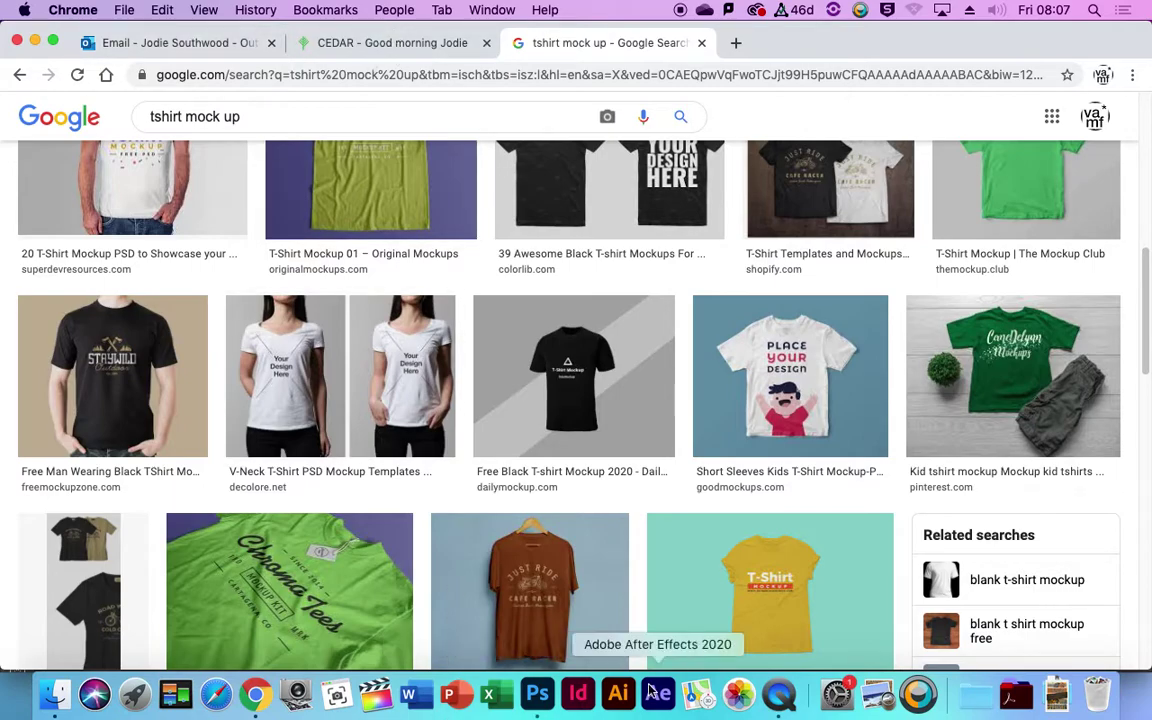
Step: Switch back to Photoshop and view the first T-shirt mockup
click(537, 693)
scroll(458, 468, down, 1)
scroll(457, 466, down, 5)
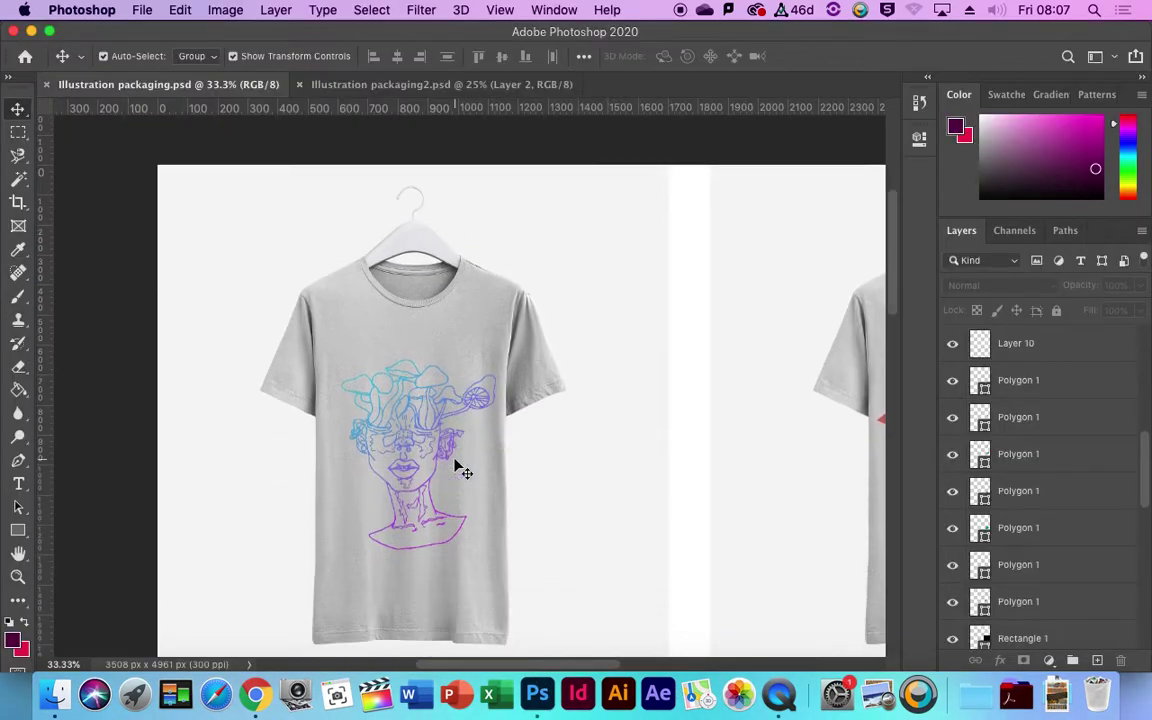
Step: Move the gradient face artwork sideways over the shirt's edge and preview it in the Normal blending mode, keeping Lighter Color
drag(418, 318, 461, 322)
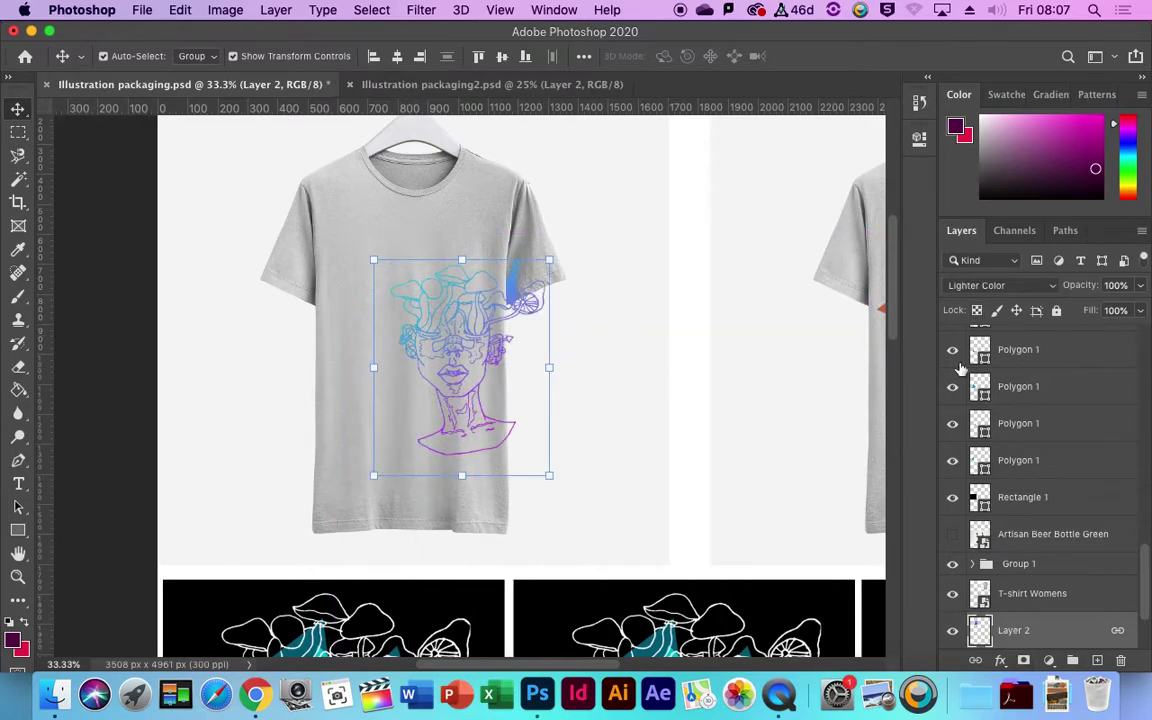
click(1000, 285)
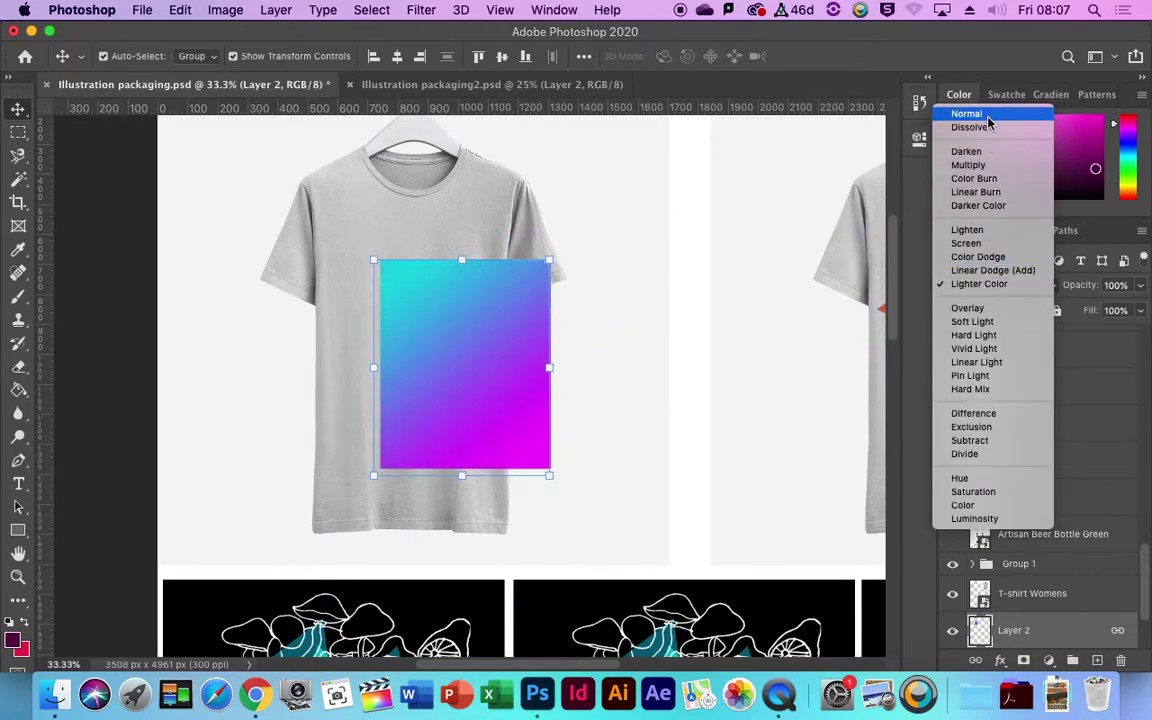
click(1000, 285)
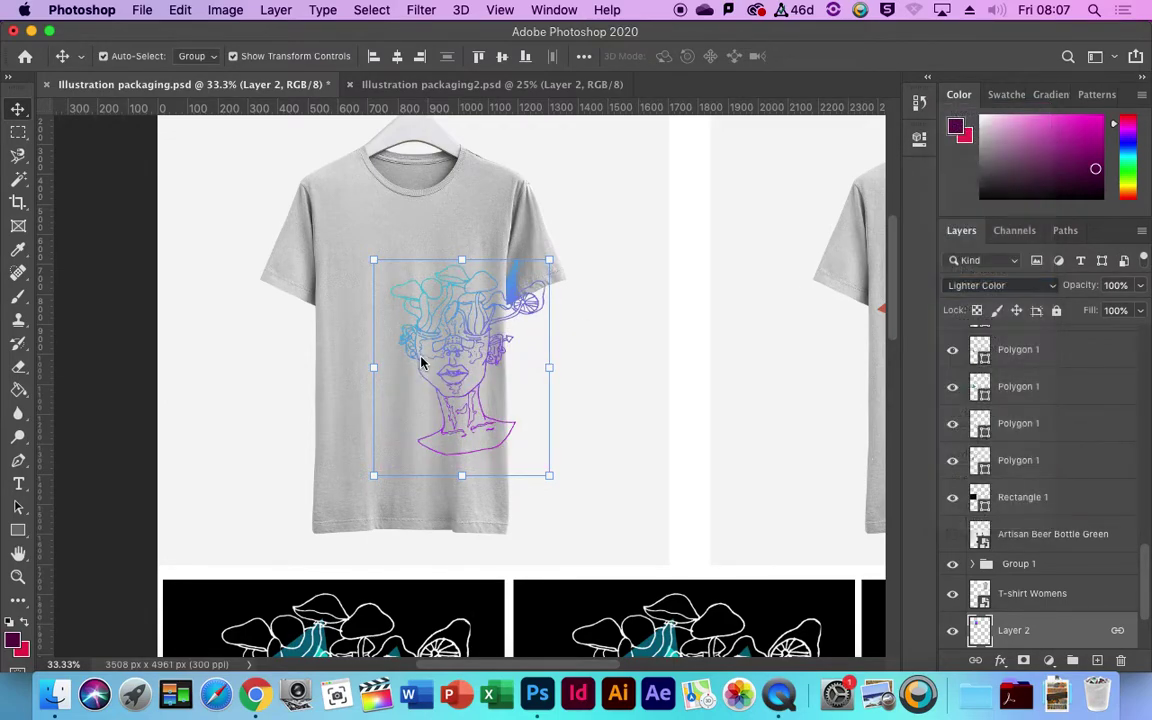
Step: Move the gradient face artwork back to the middle of the first T-shirt's chest and fine-tune its placement
drag(465, 334, 422, 338)
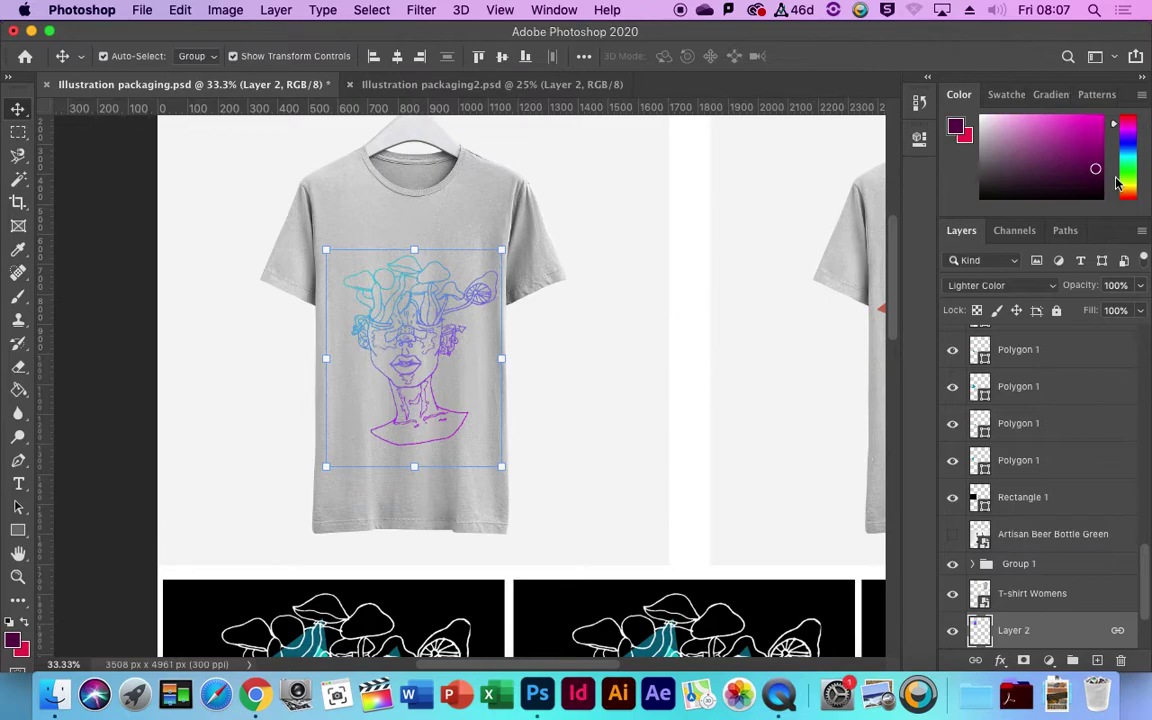
click(589, 340)
scroll(590, 342, up, 1)
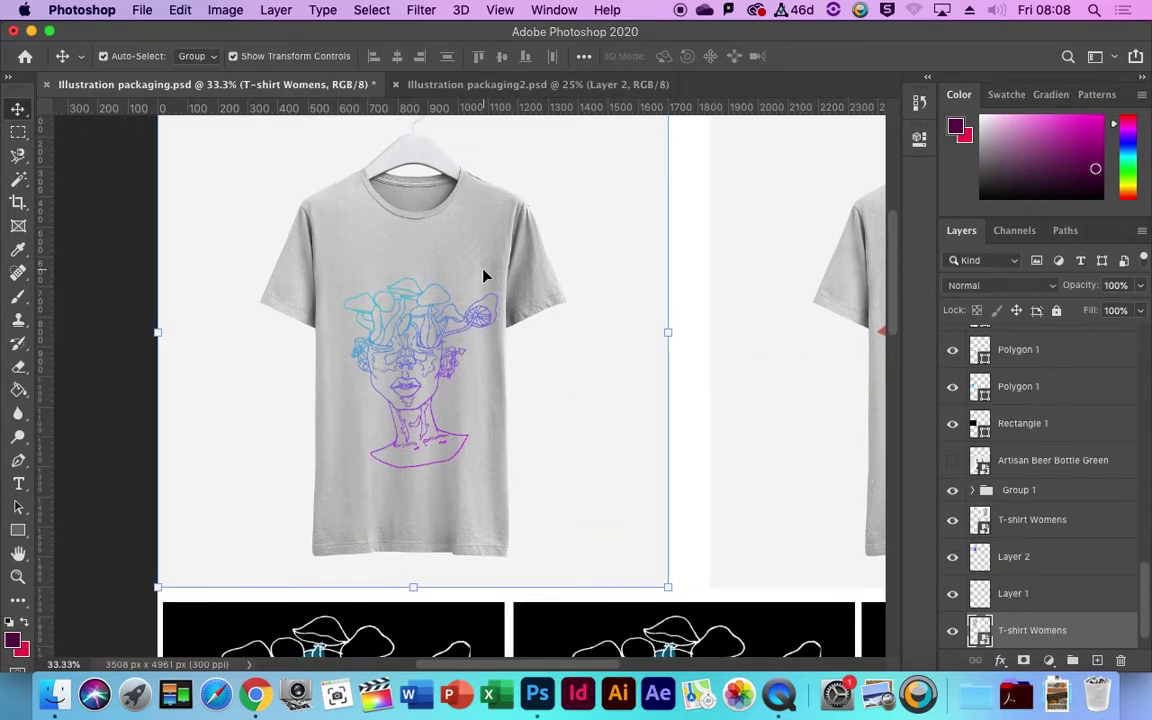
scroll(408, 378, down, 1)
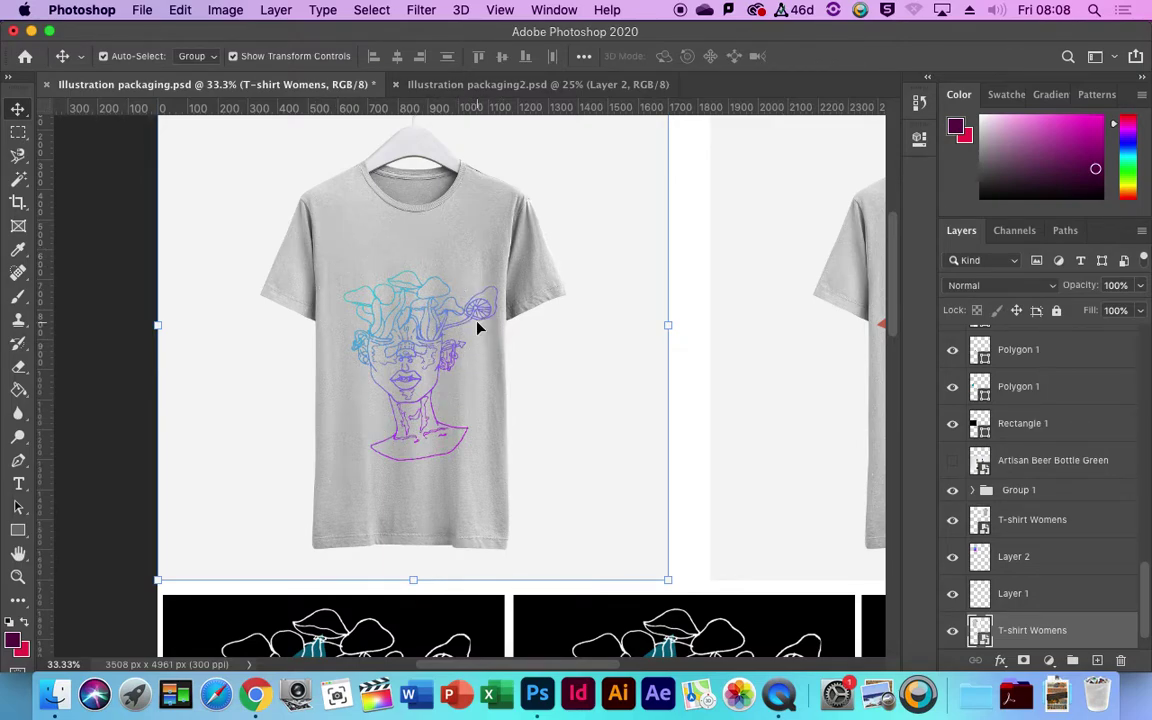
drag(415, 378, 411, 374)
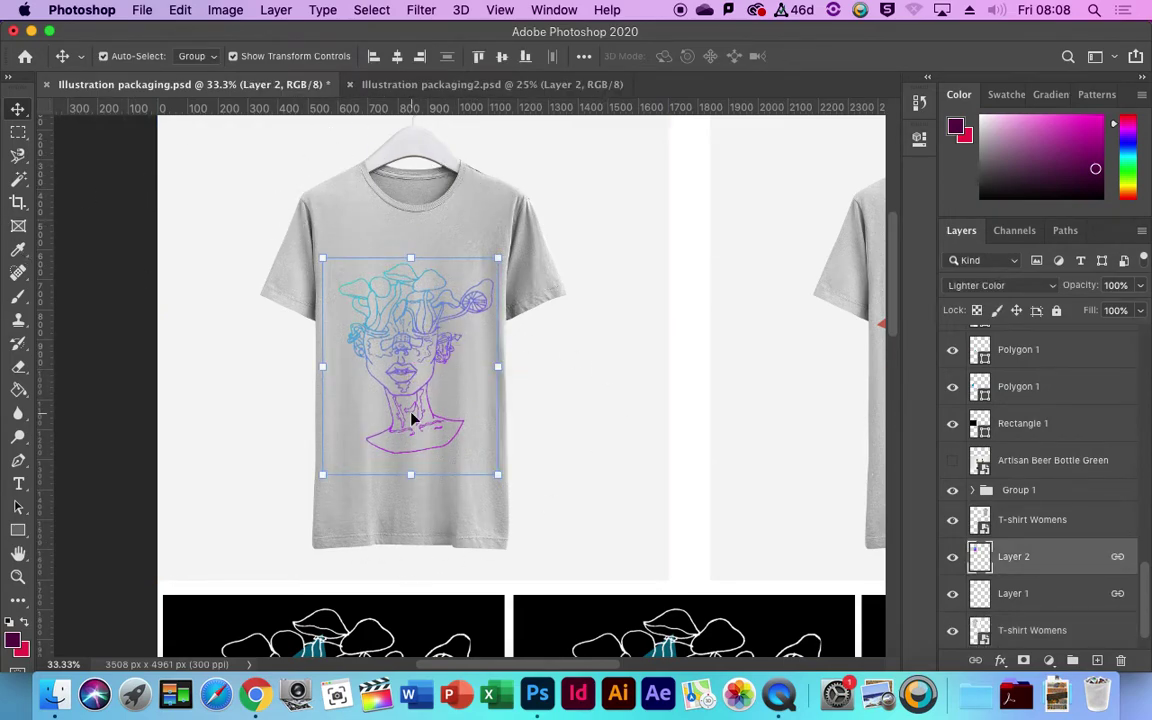
Step: Compare the T-shirt mockup with coloured triangles with the gradient line-art T-shirt
drag(477, 666, 580, 669)
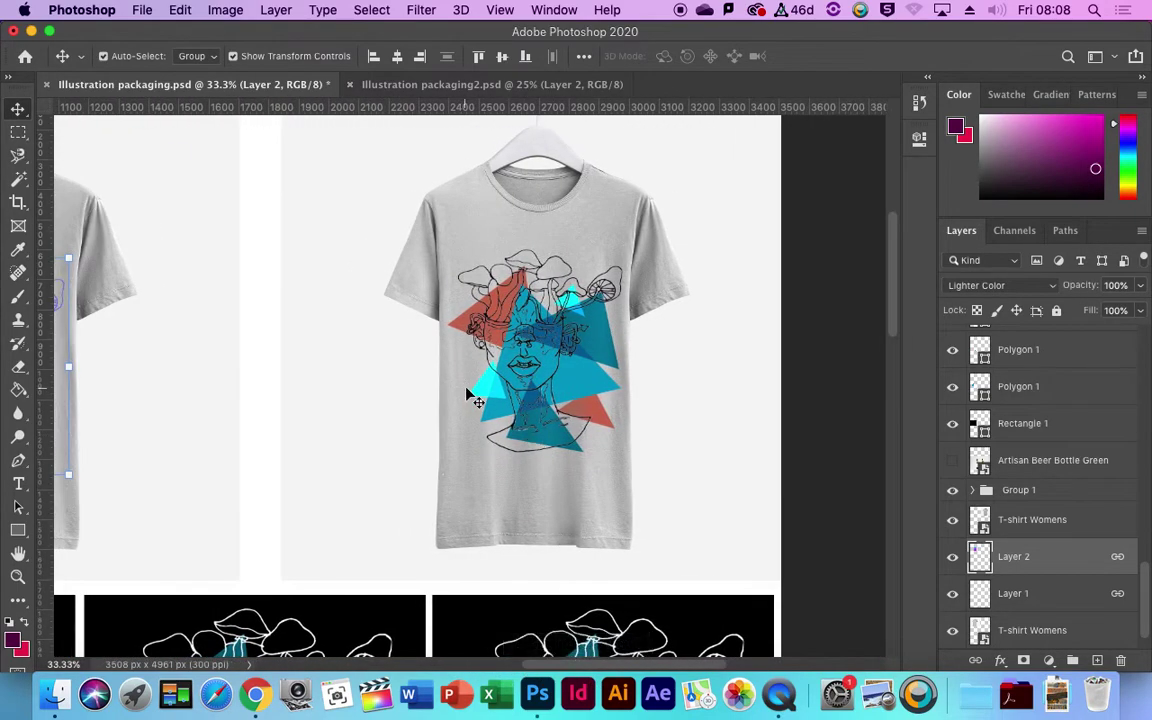
drag(580, 667, 500, 652)
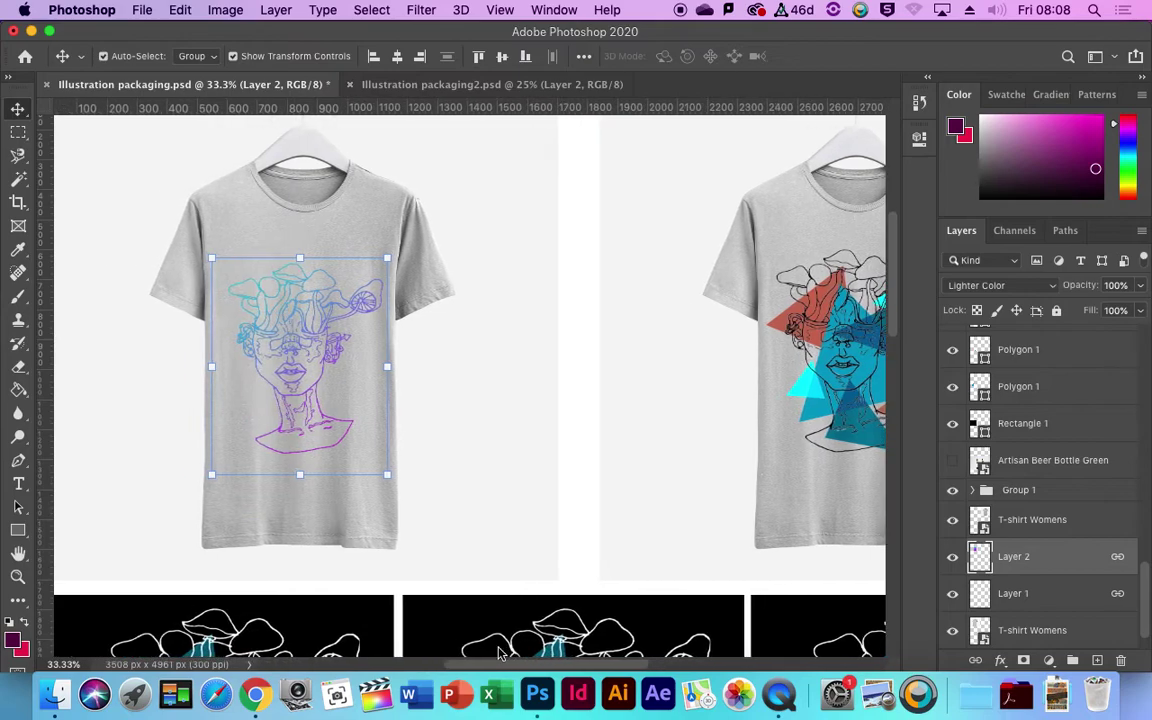
scroll(378, 319, up, 1)
scroll(300, 380, up, 2)
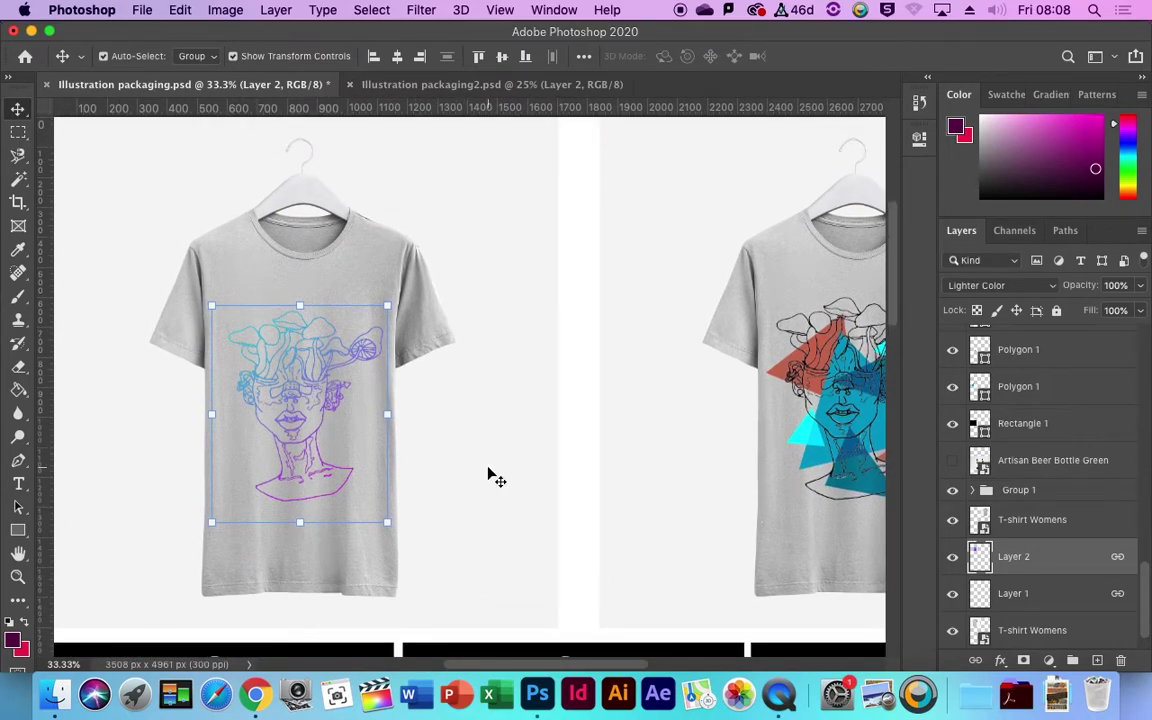
drag(565, 663, 527, 668)
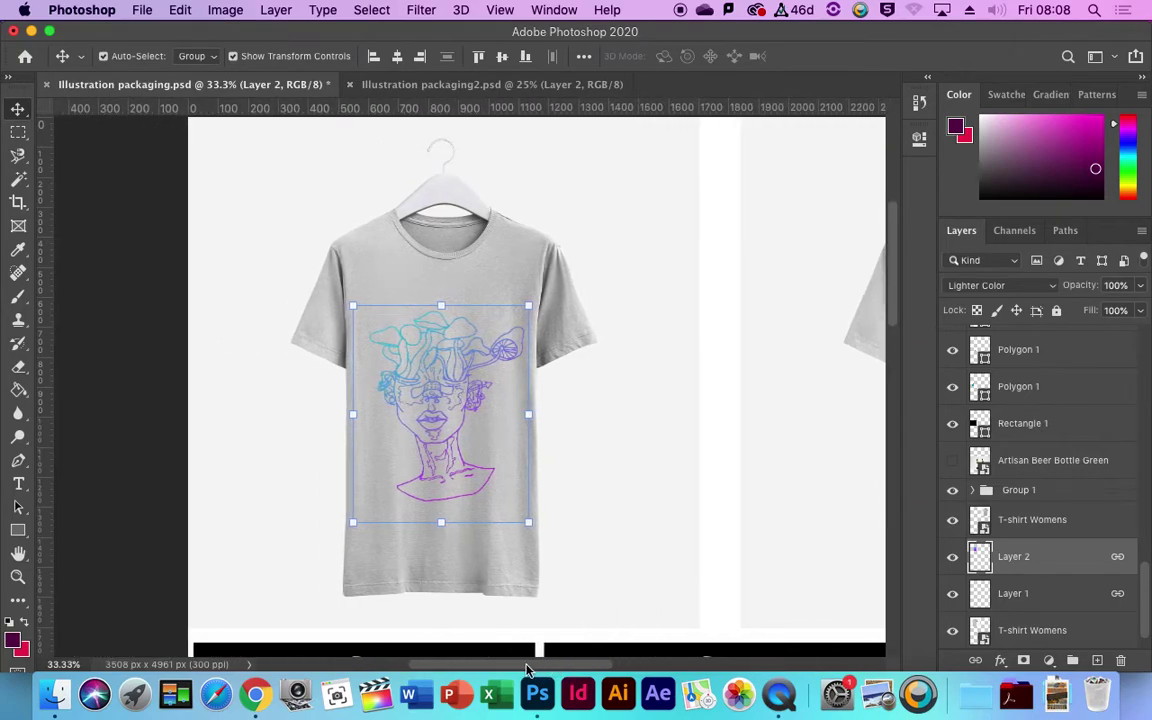
Step: Select the BRAND NAME text at the base of the first black brand design beneath the T-shirts
scroll(527, 668, right, 2)
scroll(312, 117, down, 4)
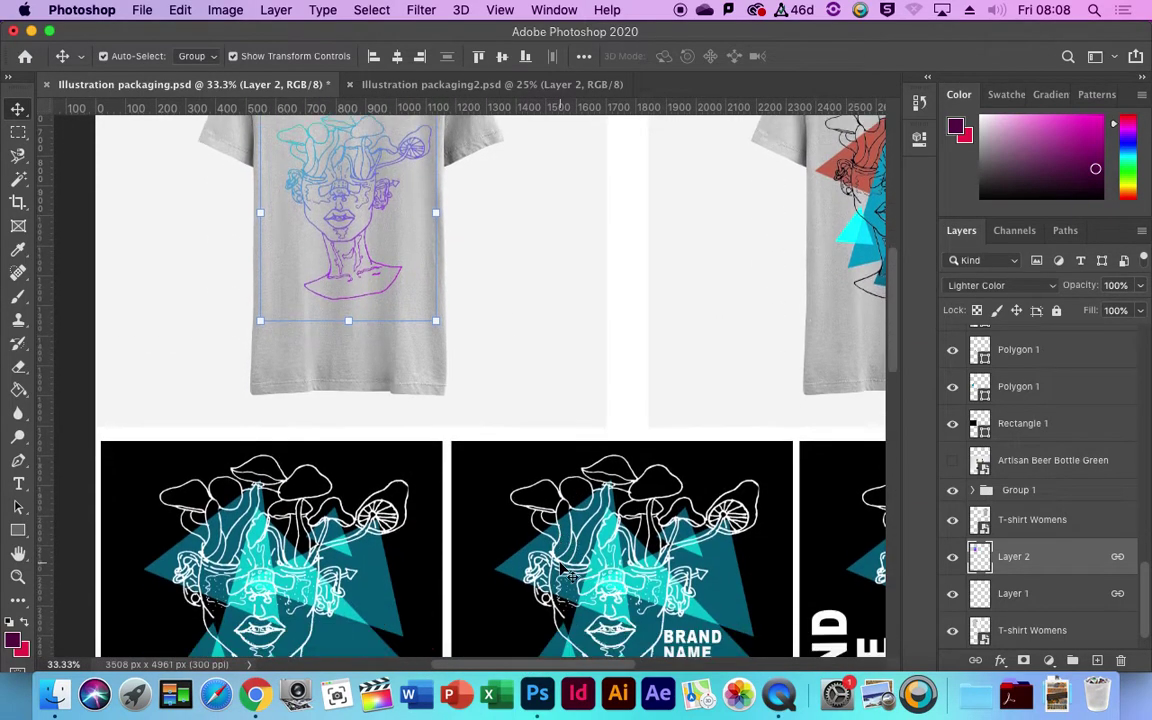
scroll(568, 574, down, 3)
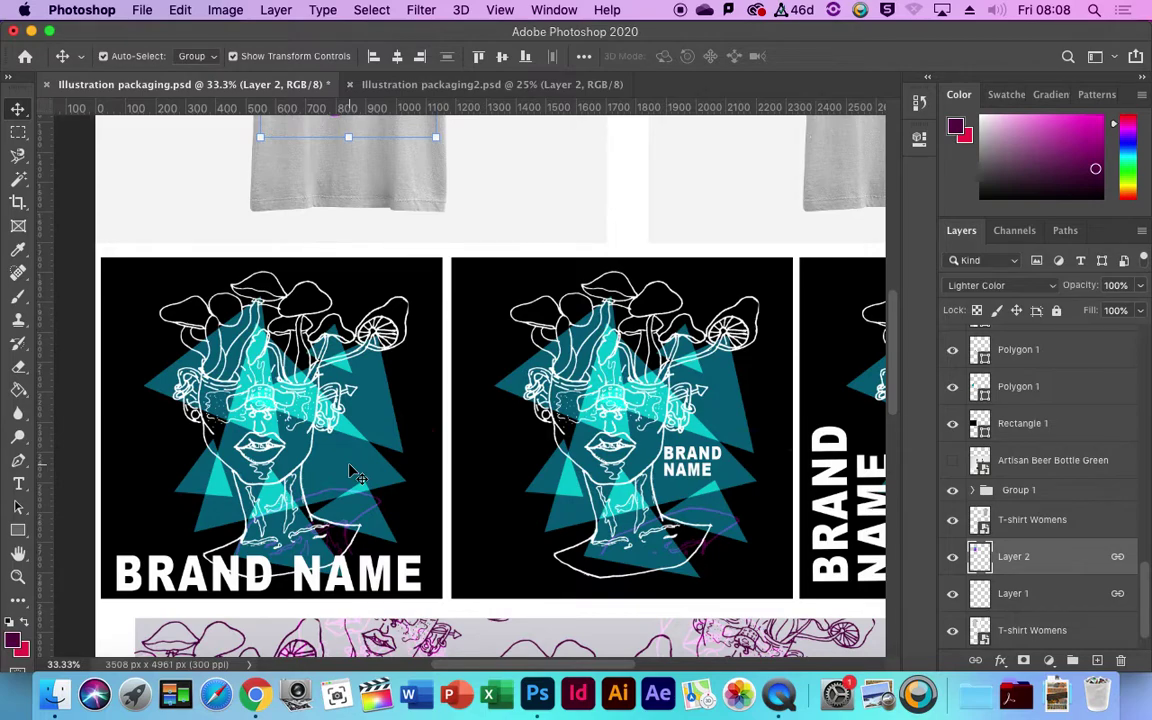
click(388, 584)
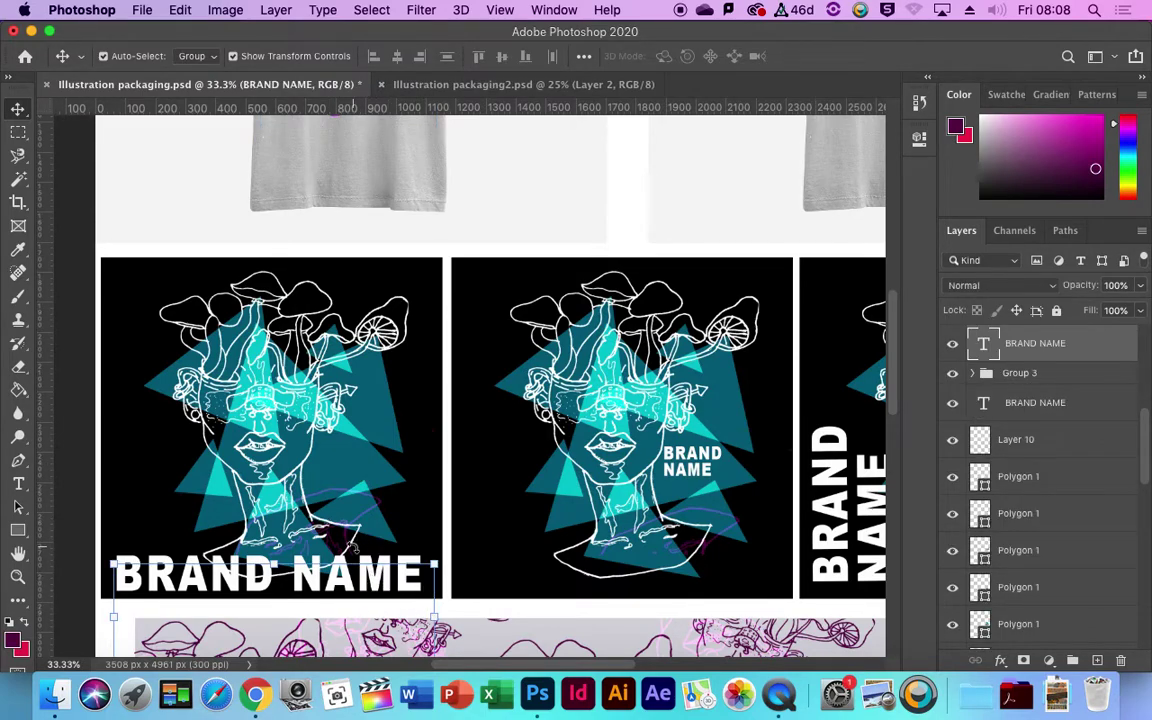
Step: Examine the three black BRAND NAME designs and the can mockup beneath them, clearing the layer selection
key(super+minus)
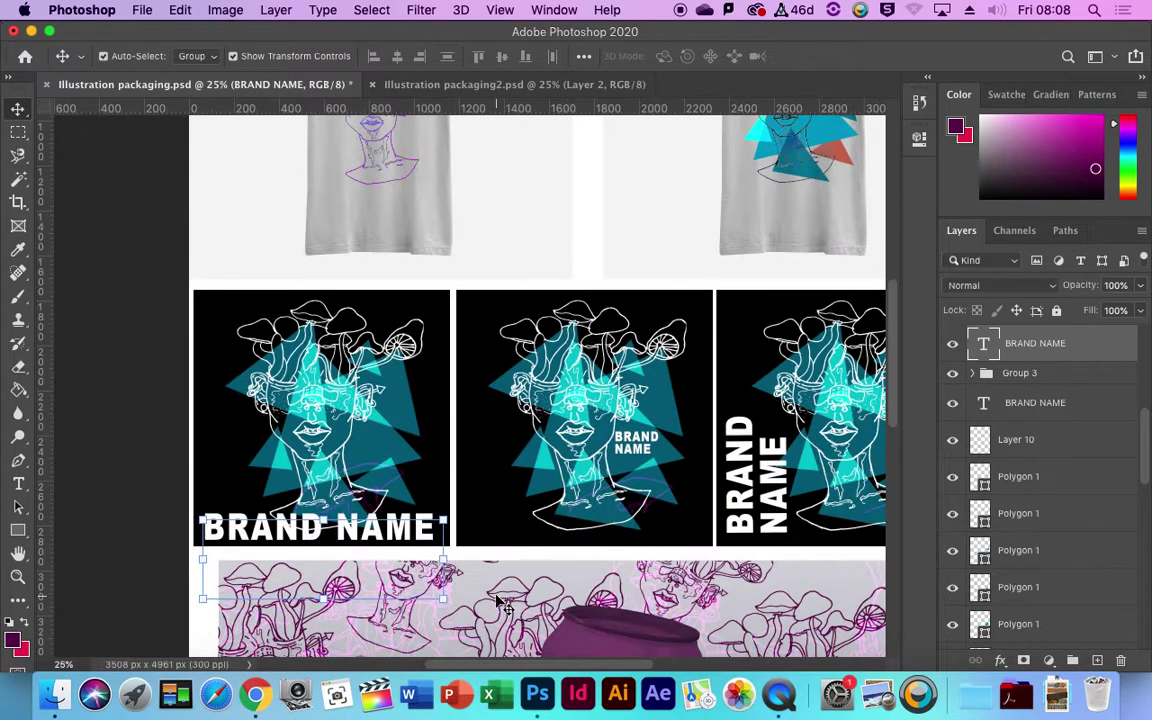
drag(497, 666, 540, 678)
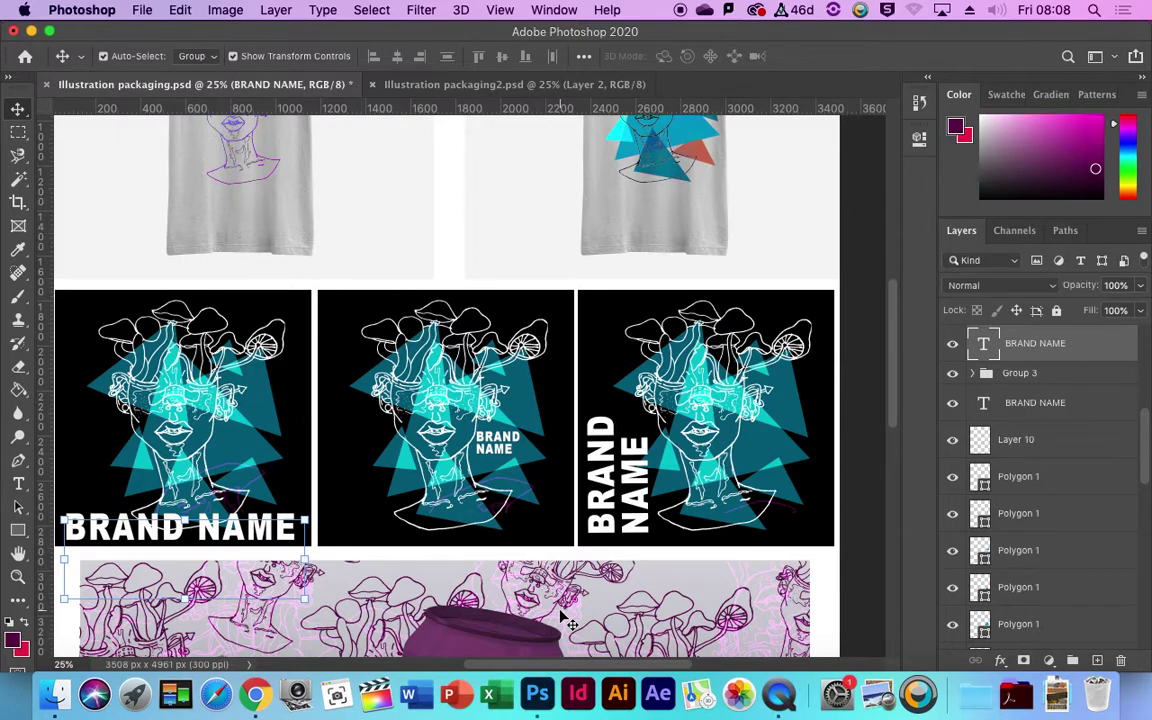
scroll(565, 620, down, 3)
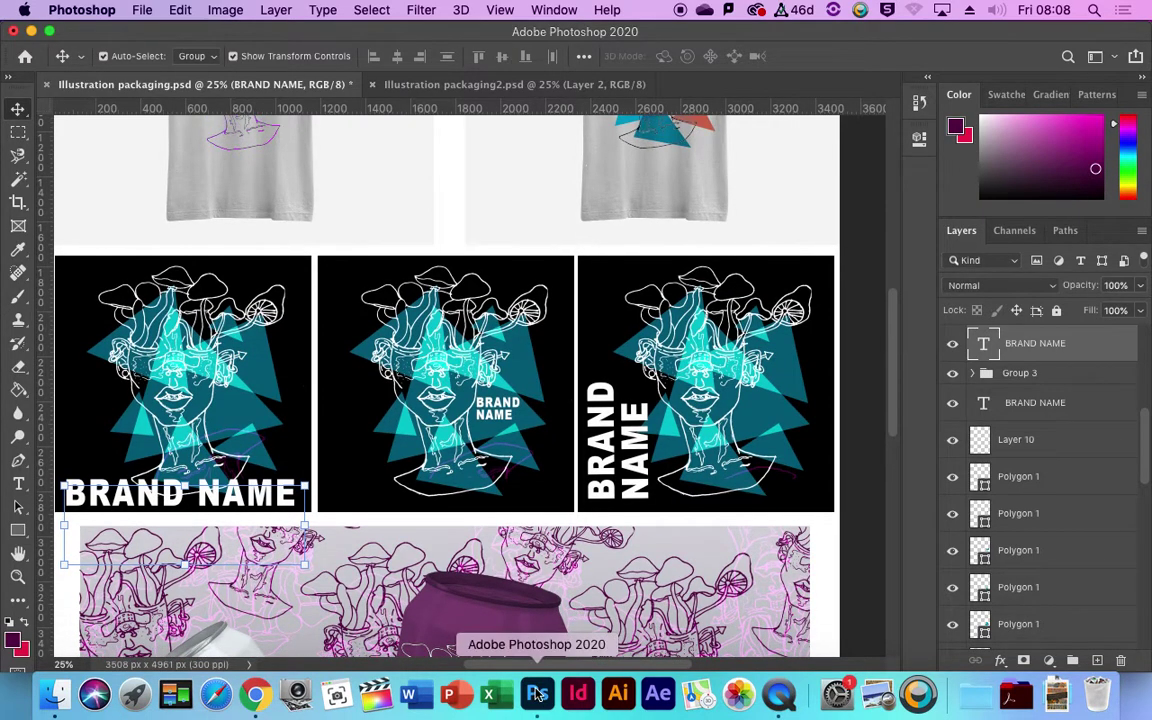
scroll(551, 670, left, 3)
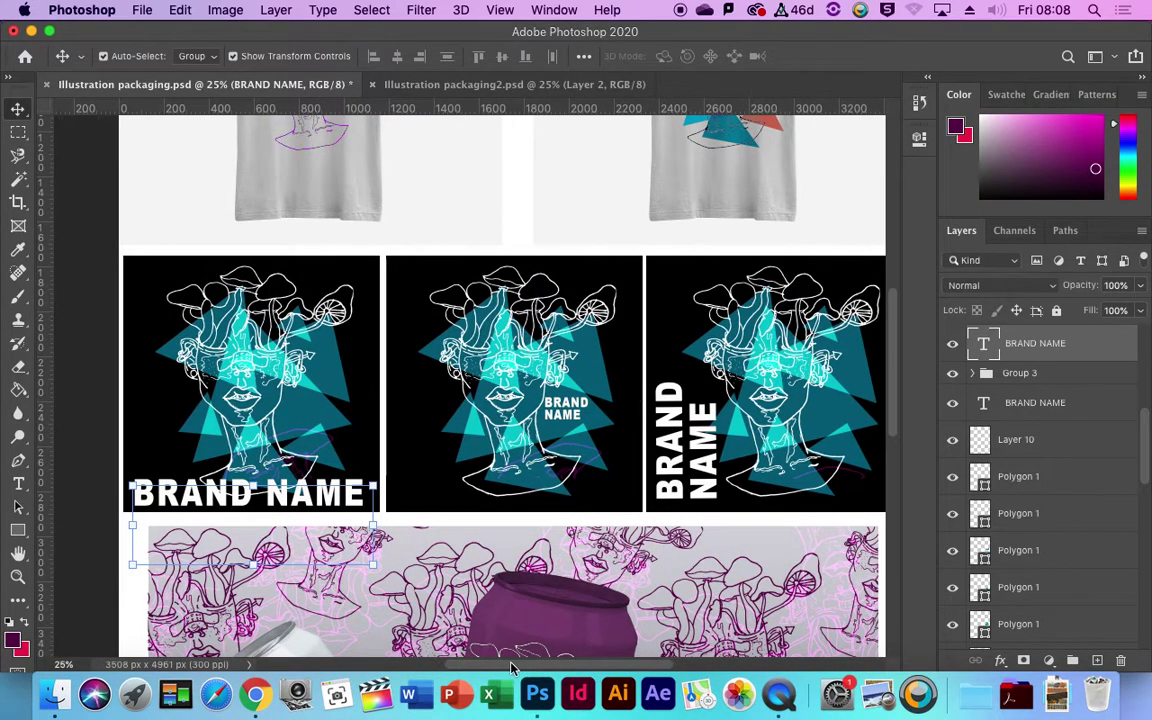
scroll(350, 364, down, 5)
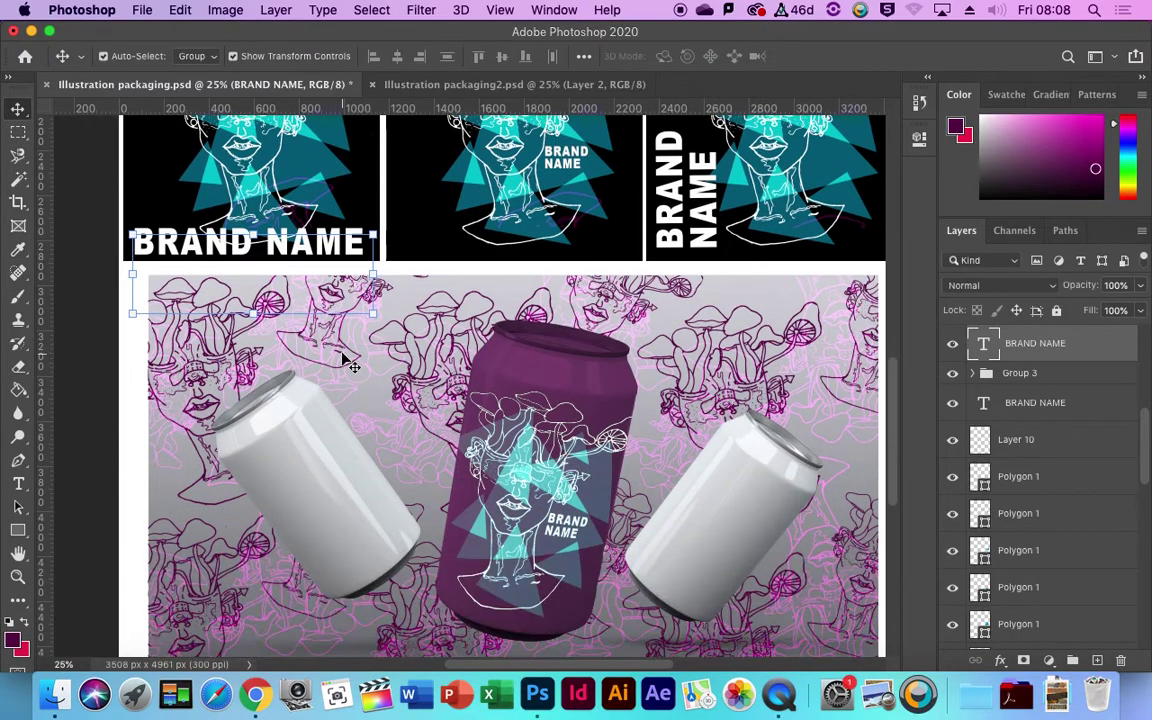
scroll(345, 362, down, 2)
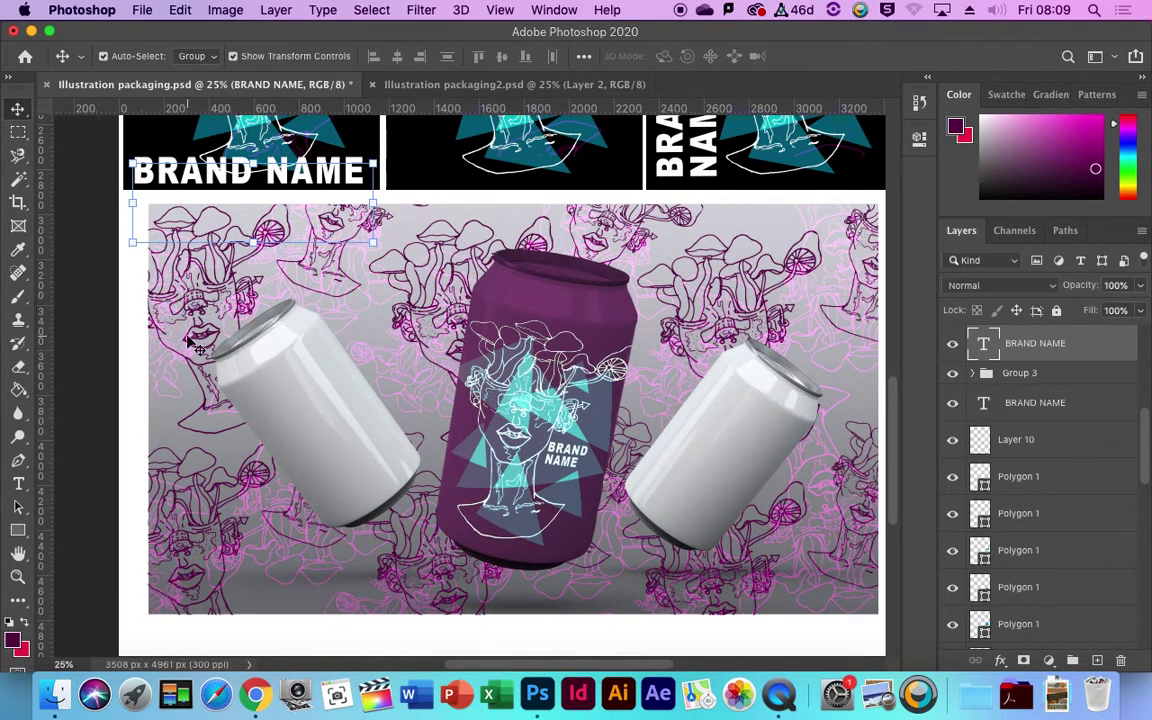
click(95, 338)
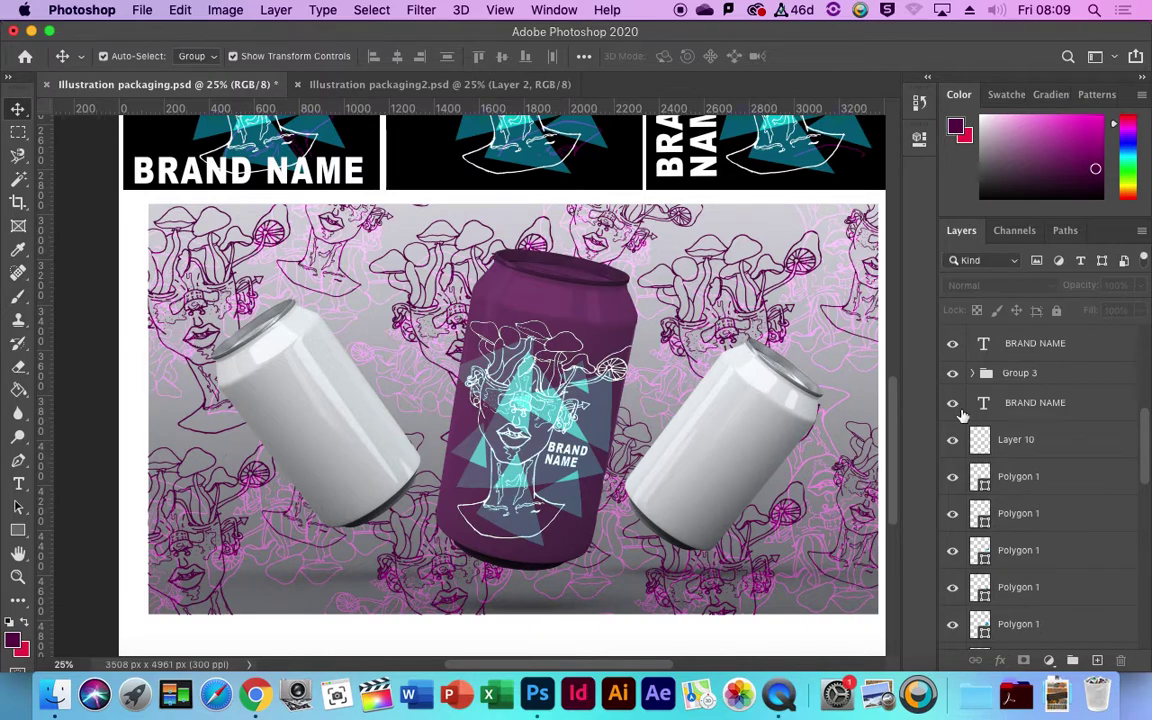
Step: Find the can mockup's layers, checking what Layer 25 and the Cans layer contain
scroll(975, 377, up, 2)
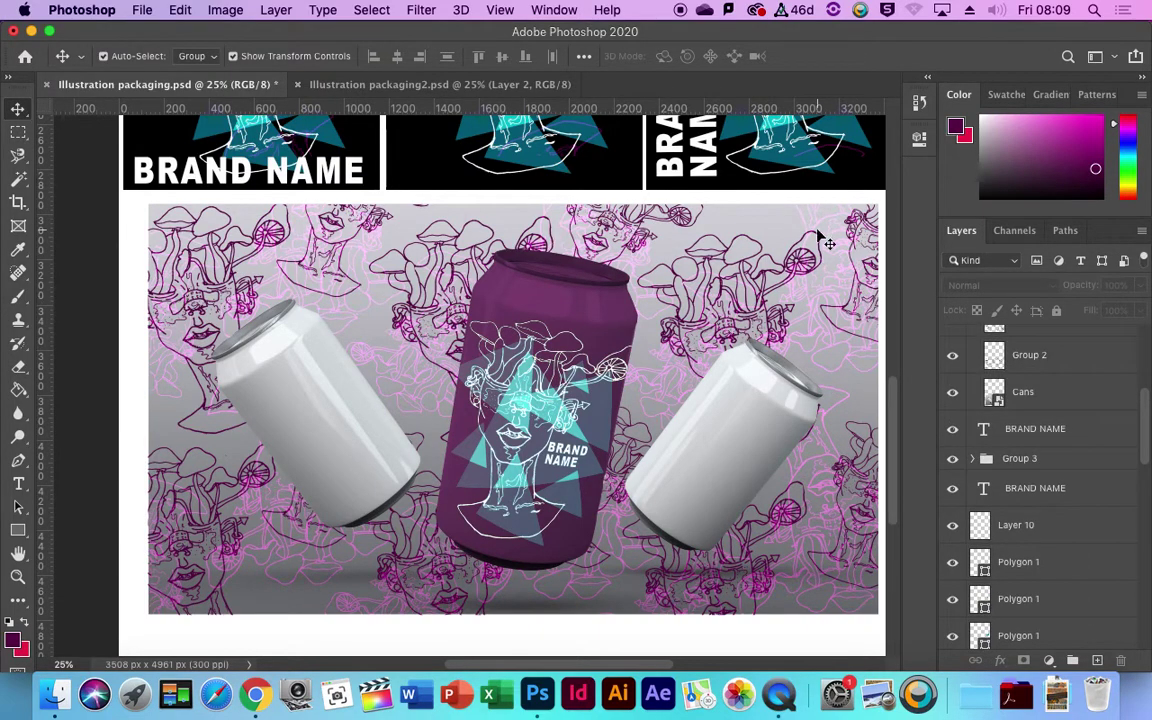
click(682, 198)
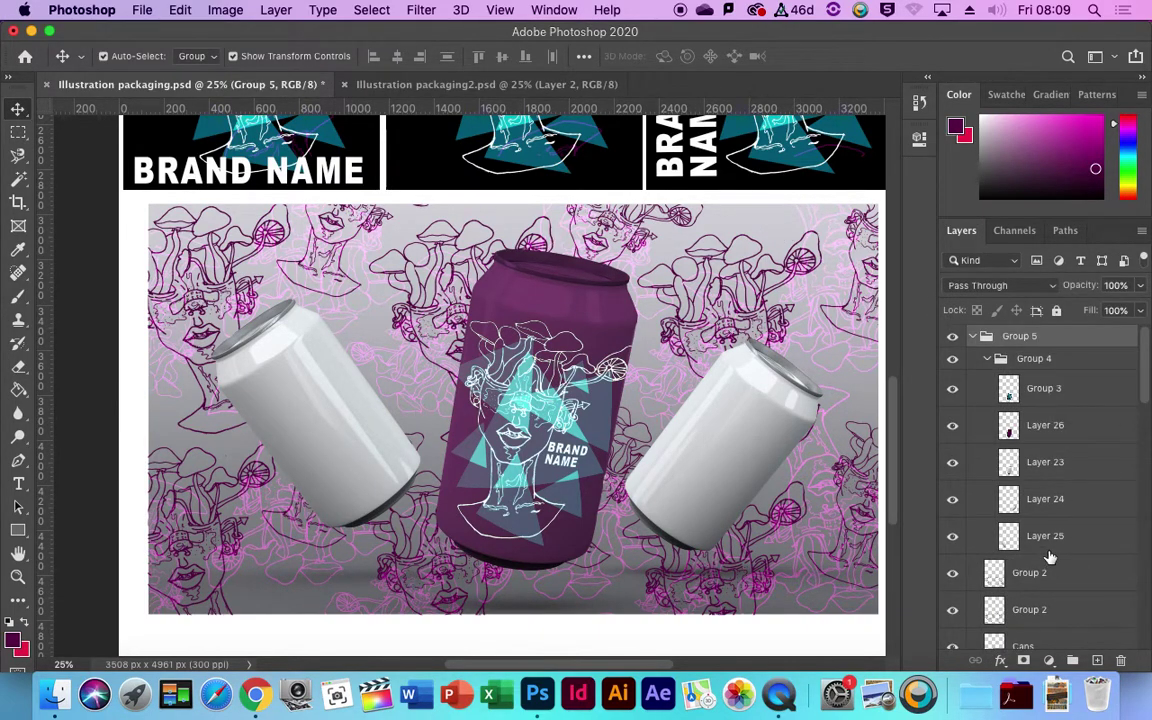
click(980, 536)
click(951, 541)
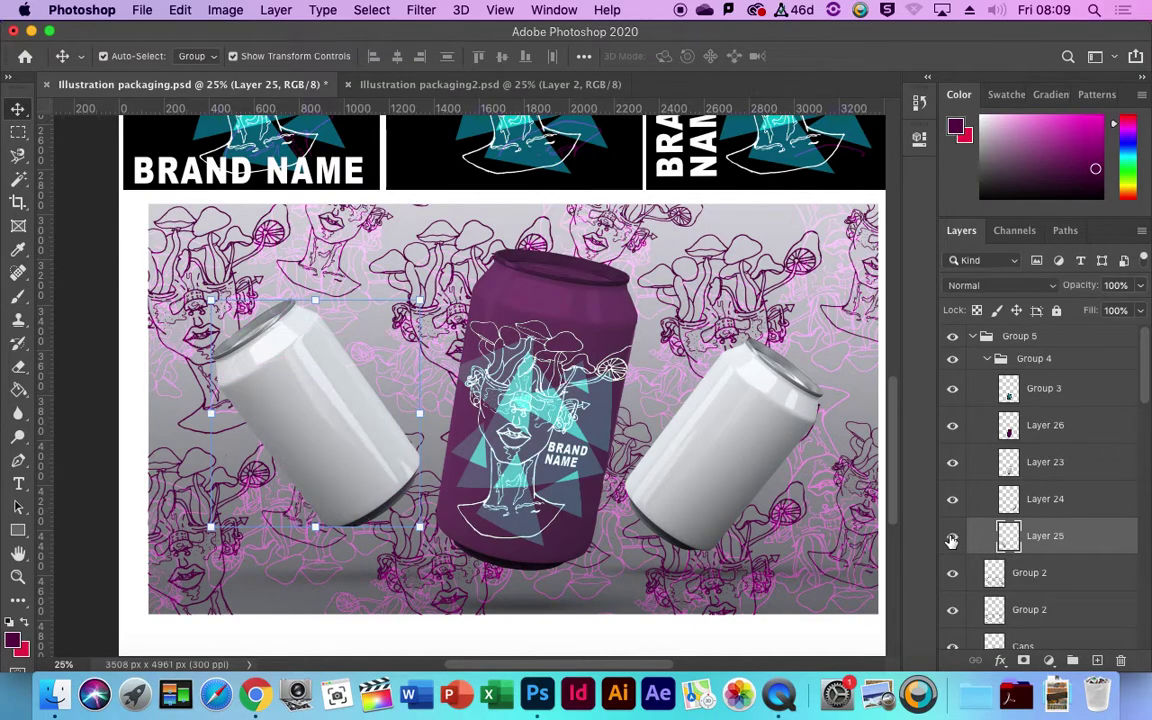
scroll(952, 560, down, 3)
click(953, 582)
click(953, 582)
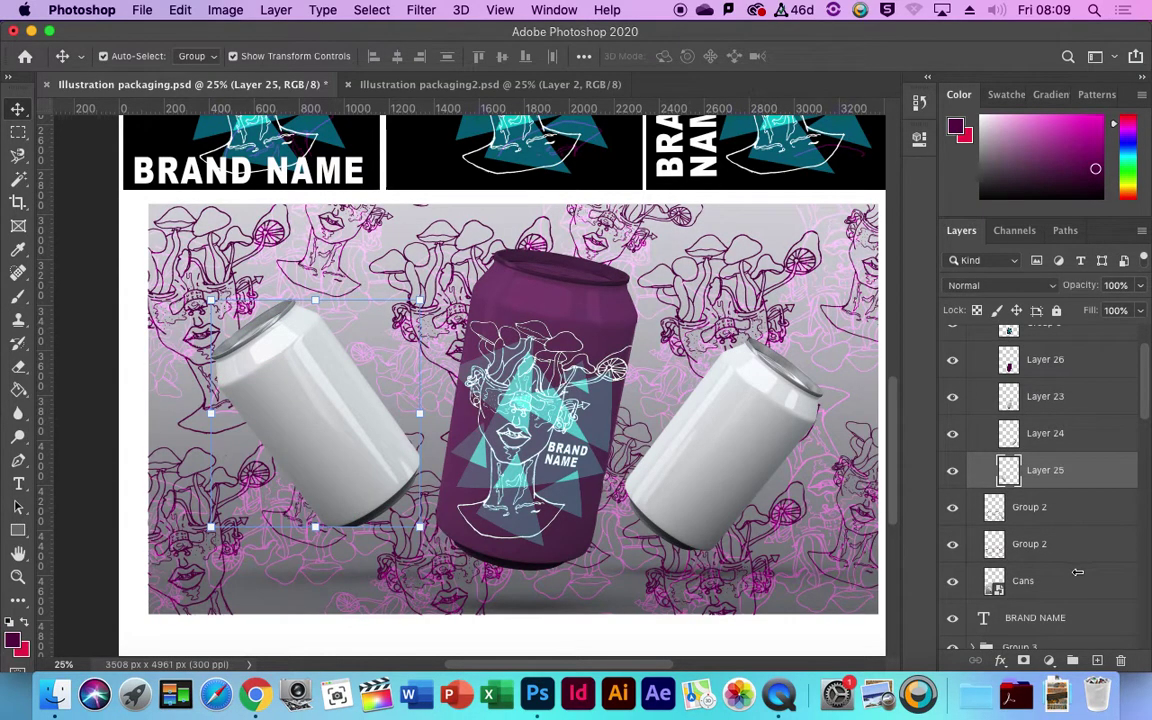
Step: Create a new empty layer directly above the Cans layer, leaving the Cans layer style at its defaults
double_click(1088, 581)
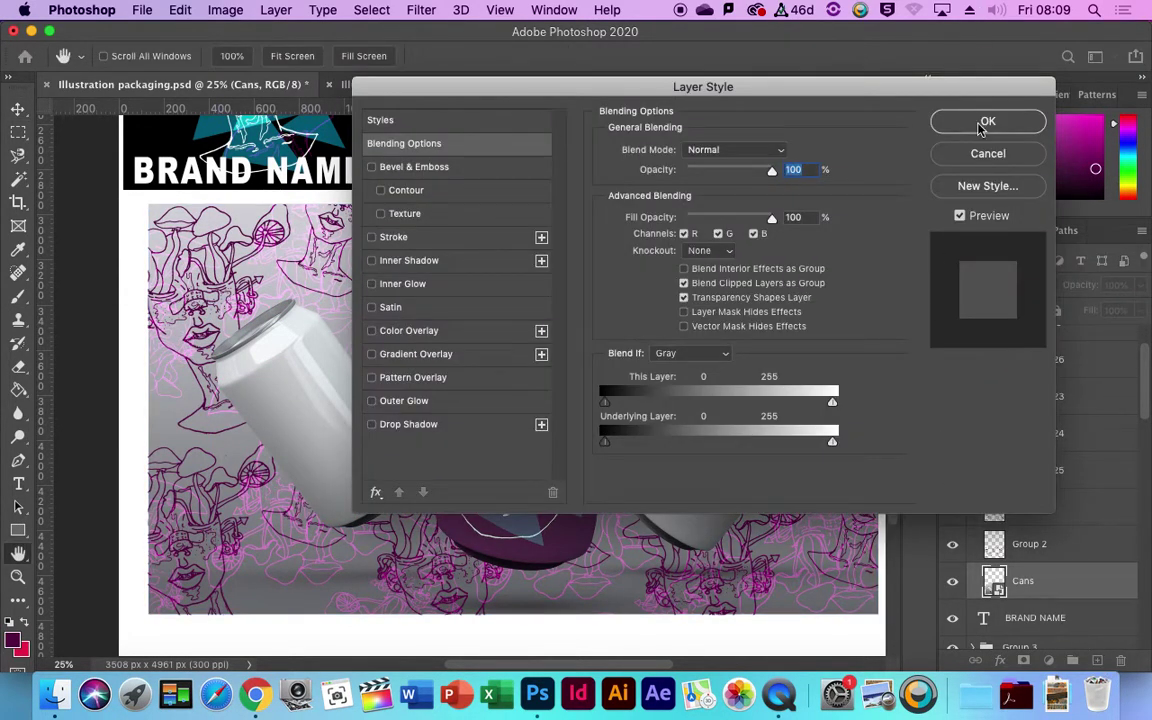
click(986, 122)
click(1098, 661)
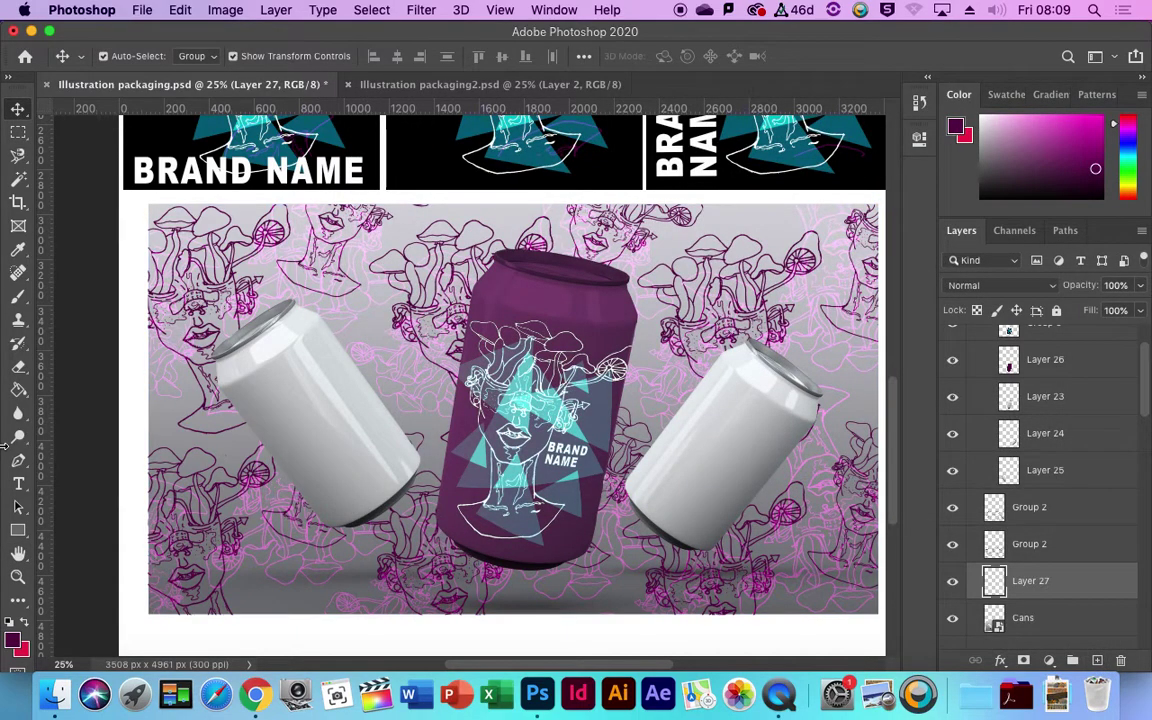
Step: Swap the foreground colour to red, select the can mockup's whole rectangular background and fill it on the new layer
key(x)
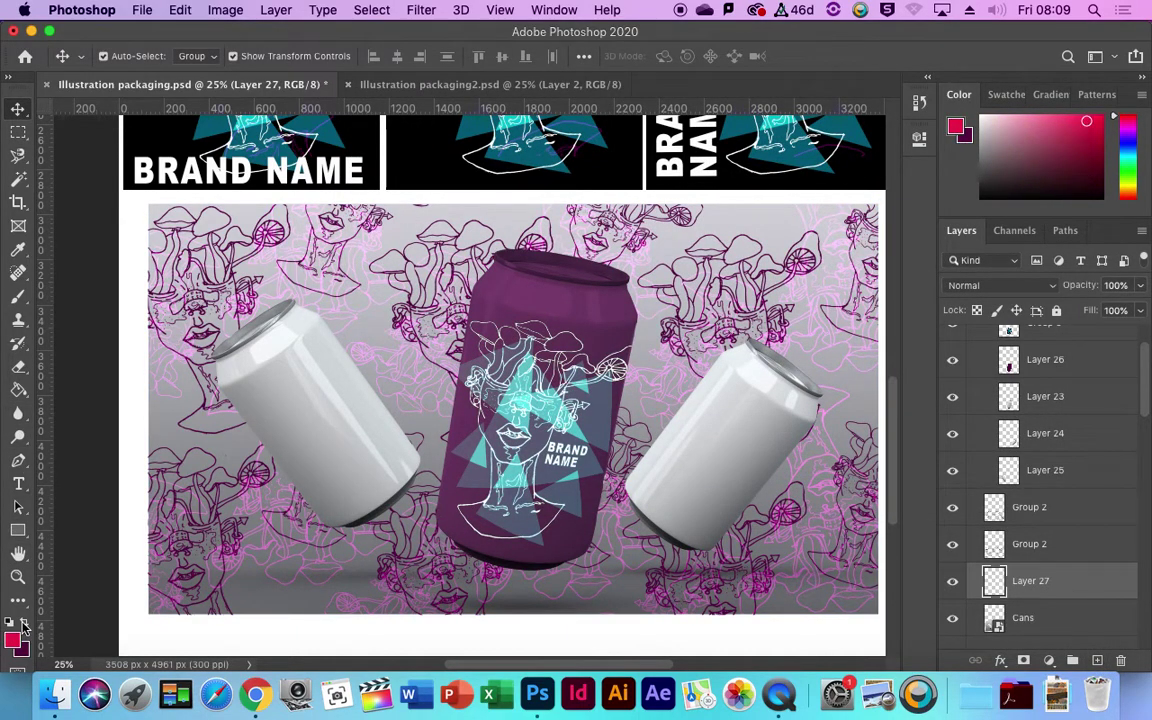
click(15, 397)
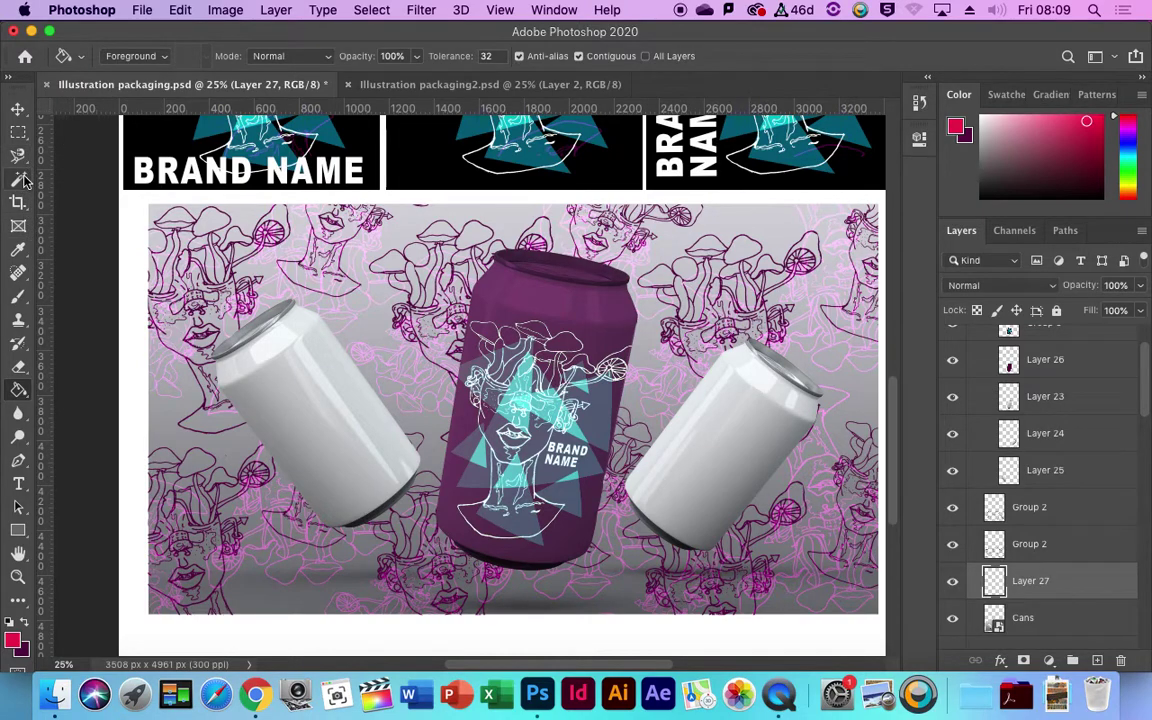
click(22, 136)
drag(148, 203, 878, 616)
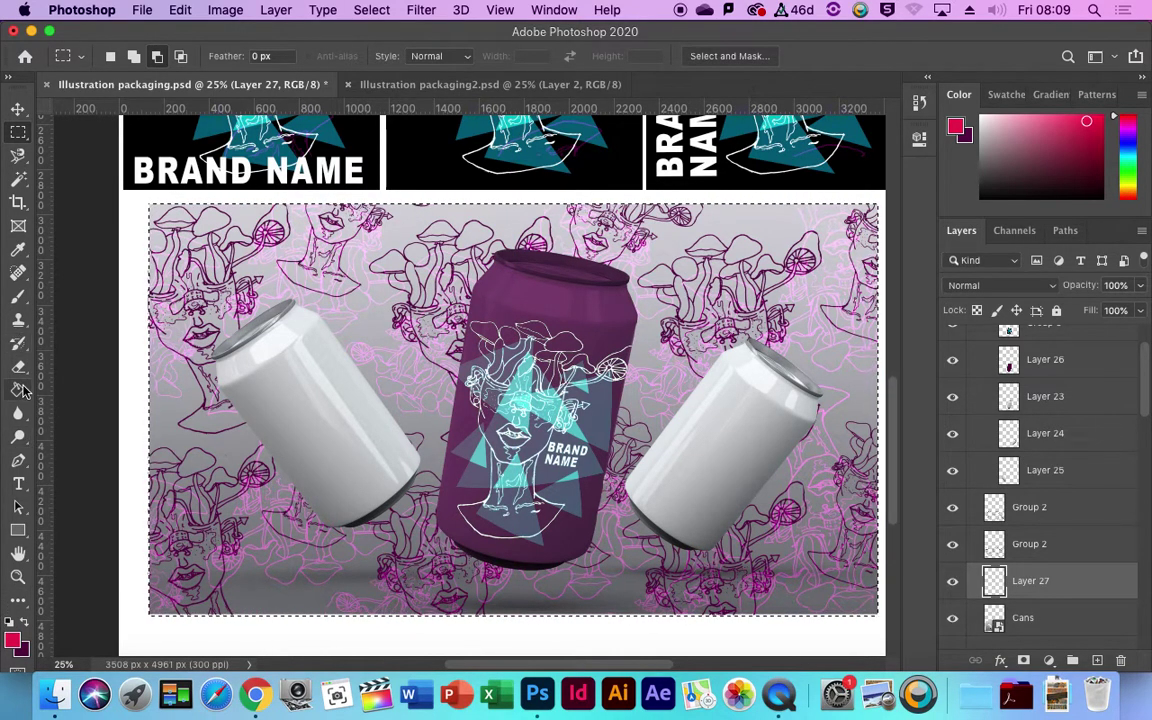
click(18, 390)
click(255, 225)
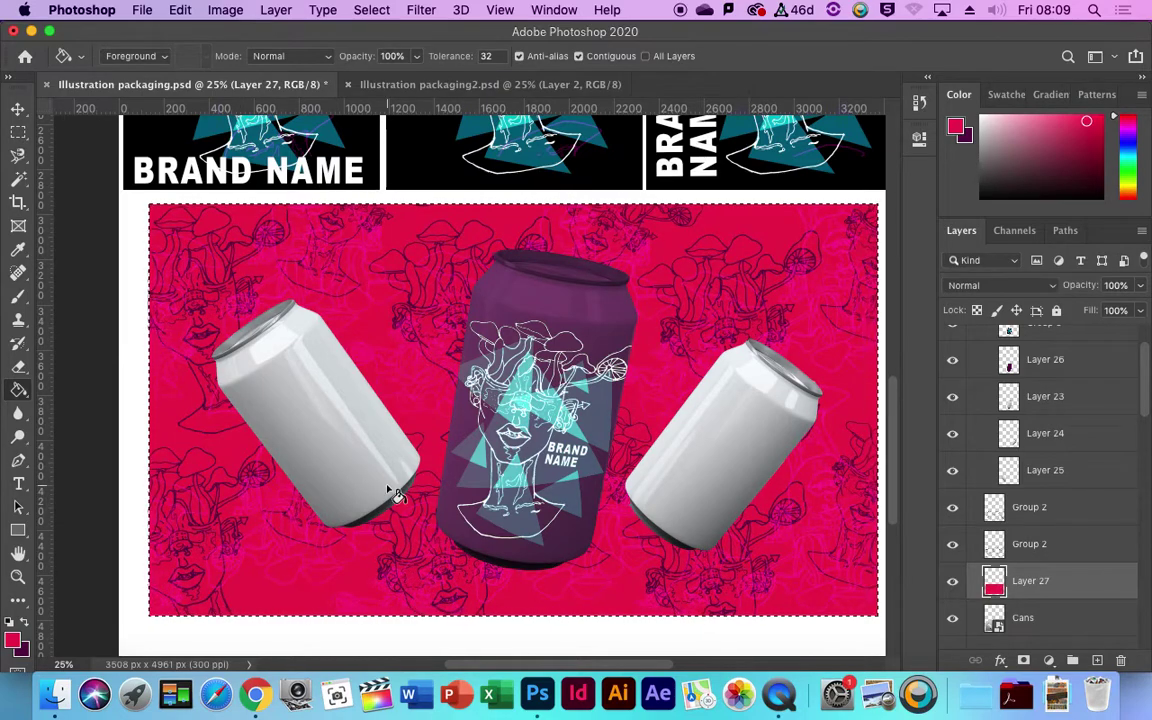
Step: Blend the red fill layer with Multiply at 57% opacity so the pattern shows through
click(985, 285)
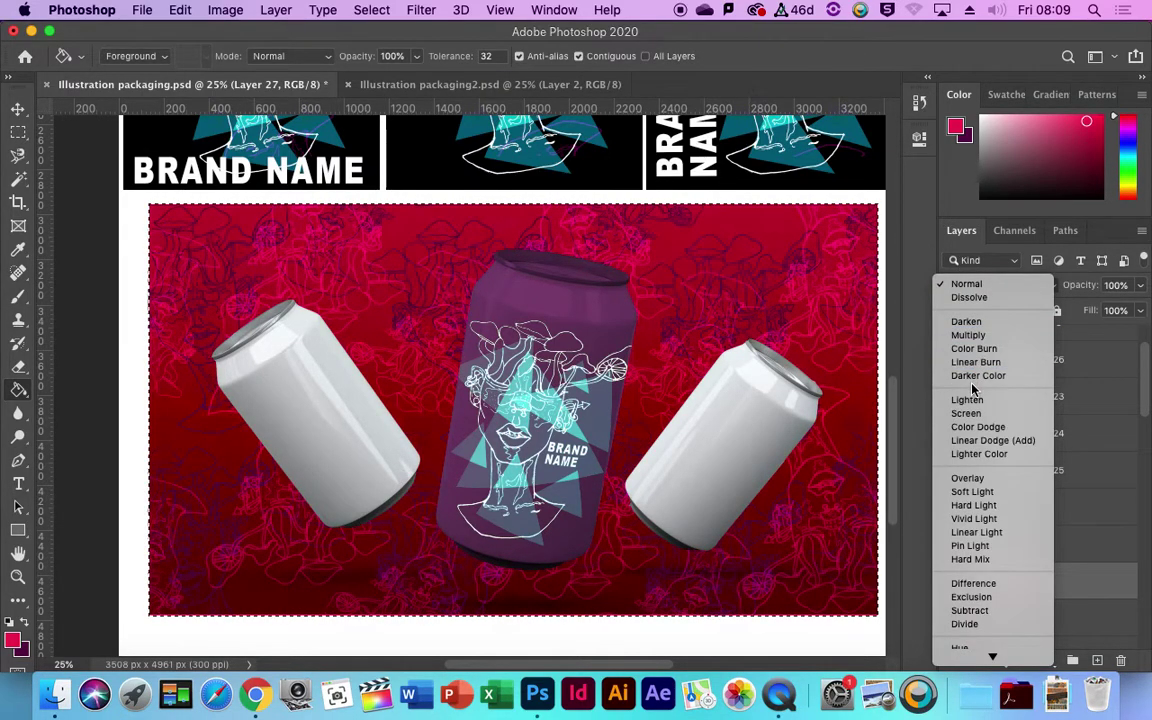
click(967, 337)
click(1140, 285)
drag(1117, 314, 1102, 310)
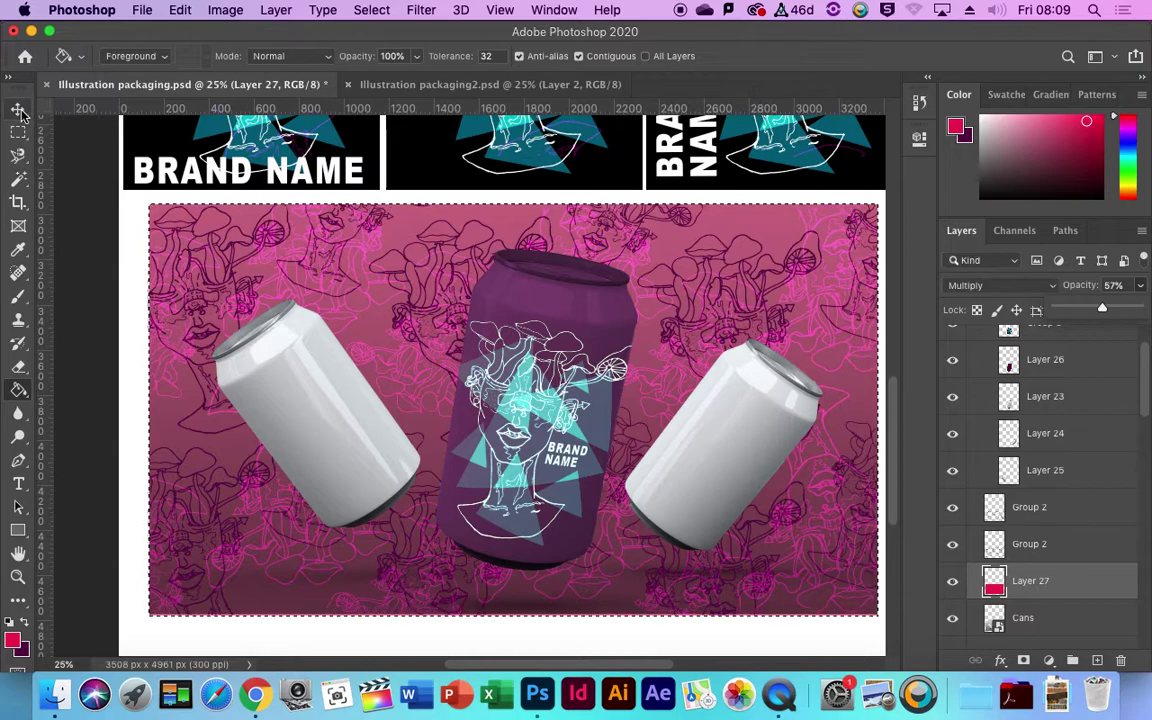
key(v)
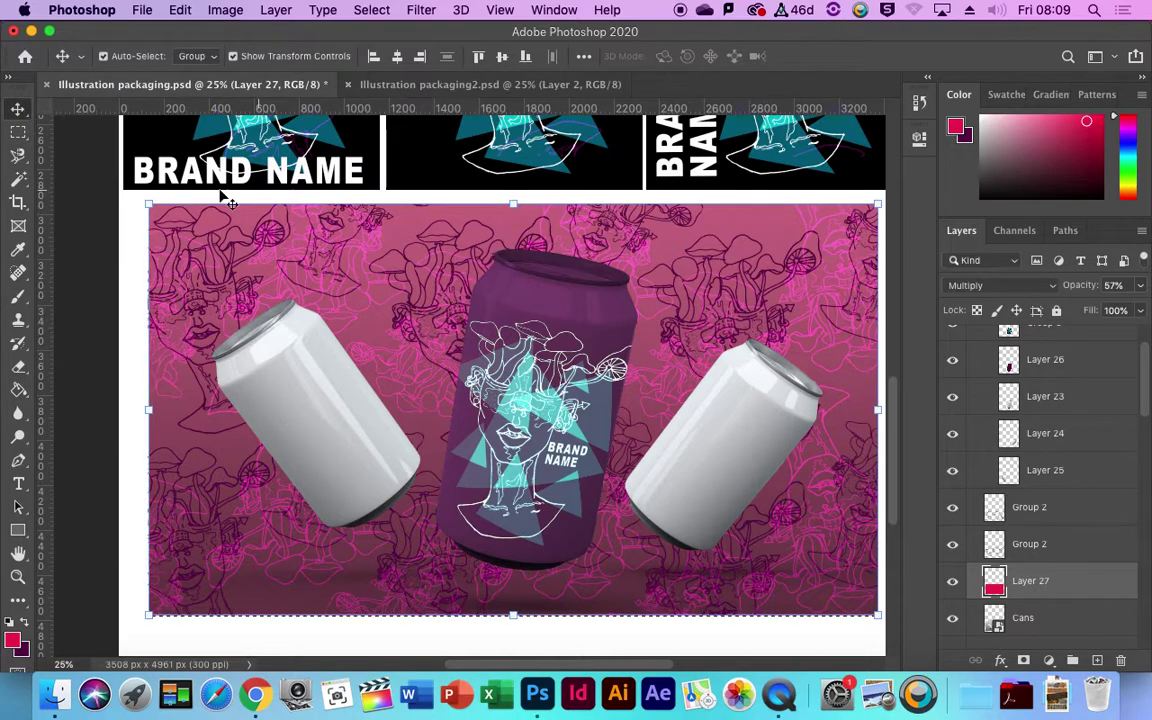
Step: Hide Layer 23 and Layer 24 and check Layer 25's visibility to compare the cut-out cans with the tinted background
click(1062, 548)
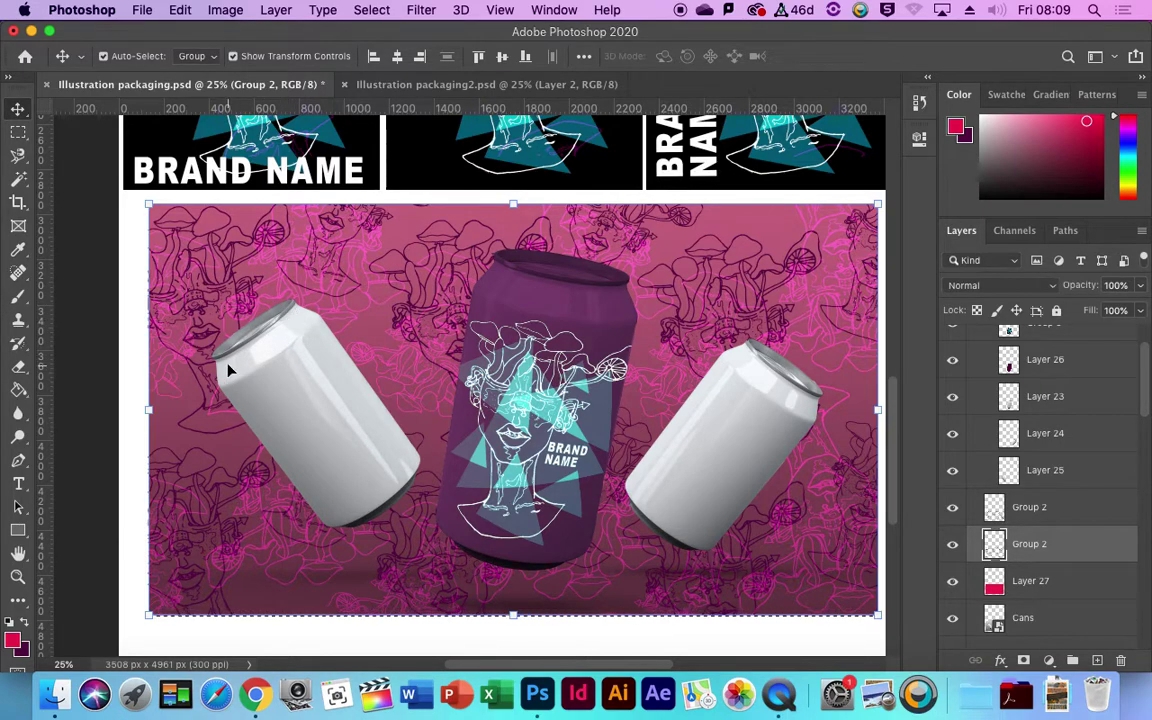
click(955, 398)
click(954, 436)
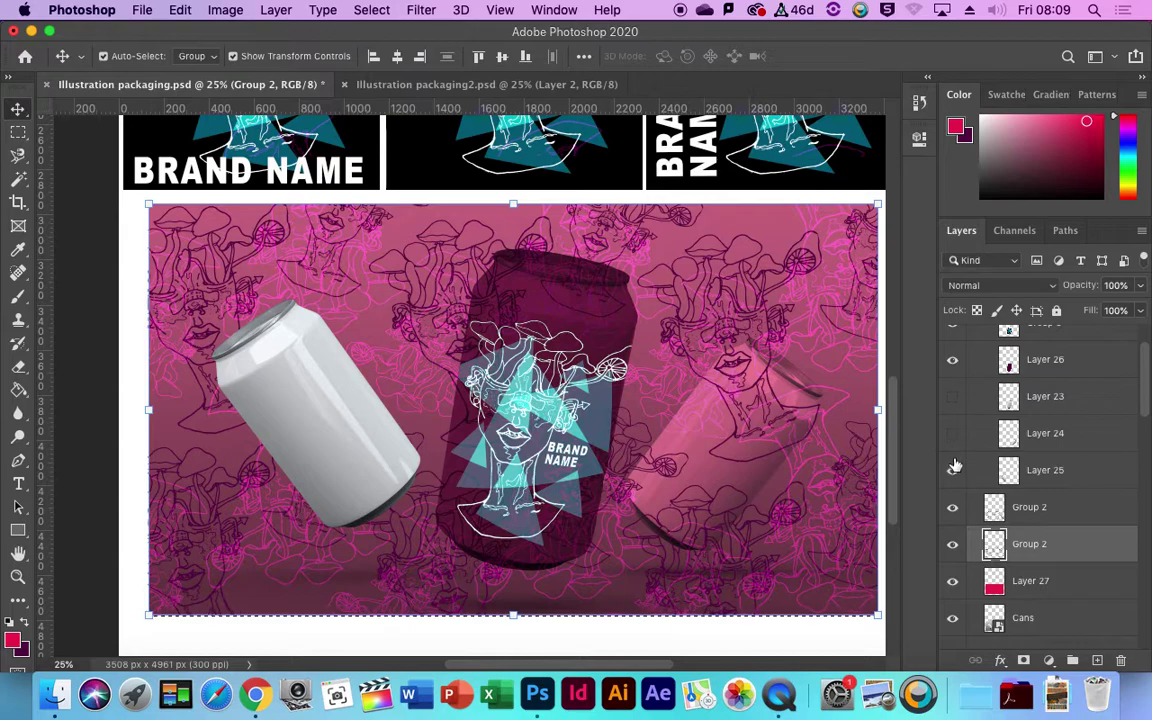
click(953, 471)
click(953, 471)
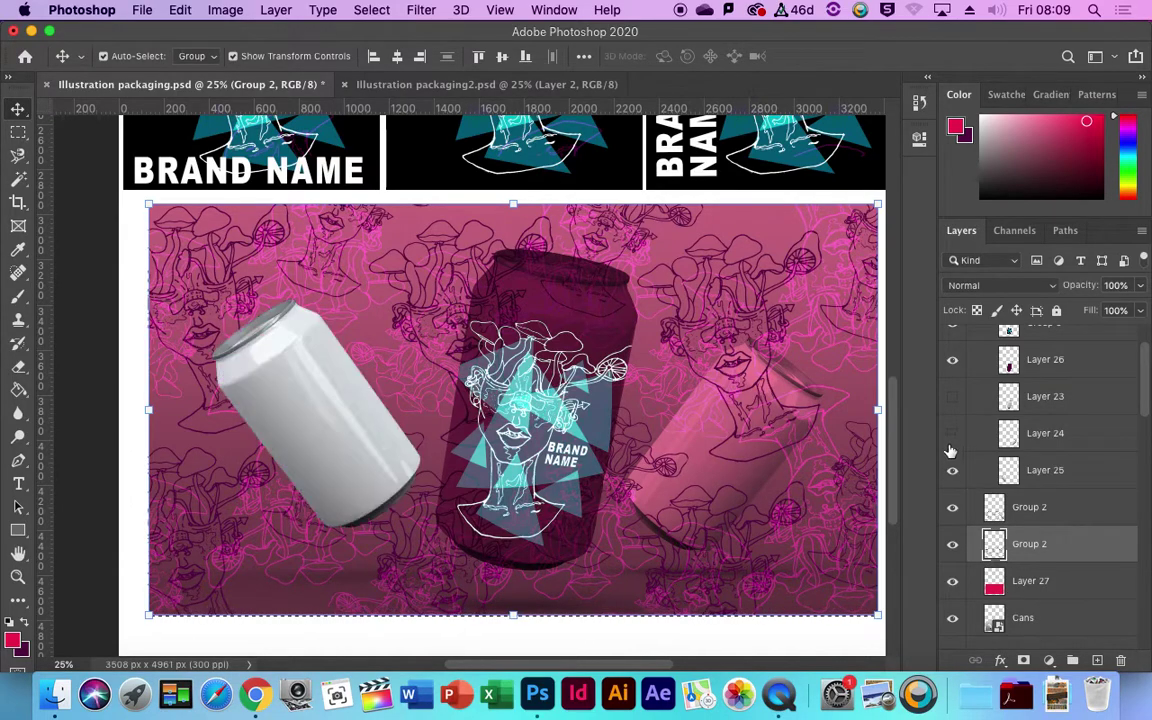
Step: Make Layer 25 active with the Magnetic Lasso tool, clear the rectangular selection and check the red layer's visibility
click(1066, 482)
click(18, 131)
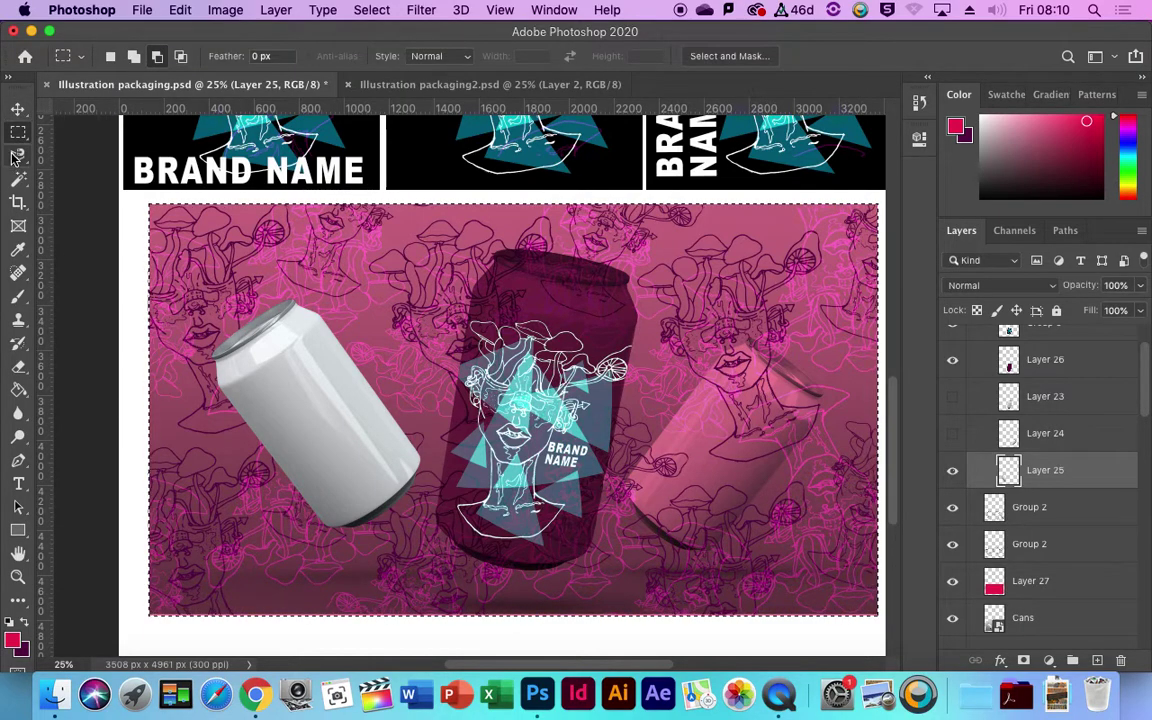
click(16, 156)
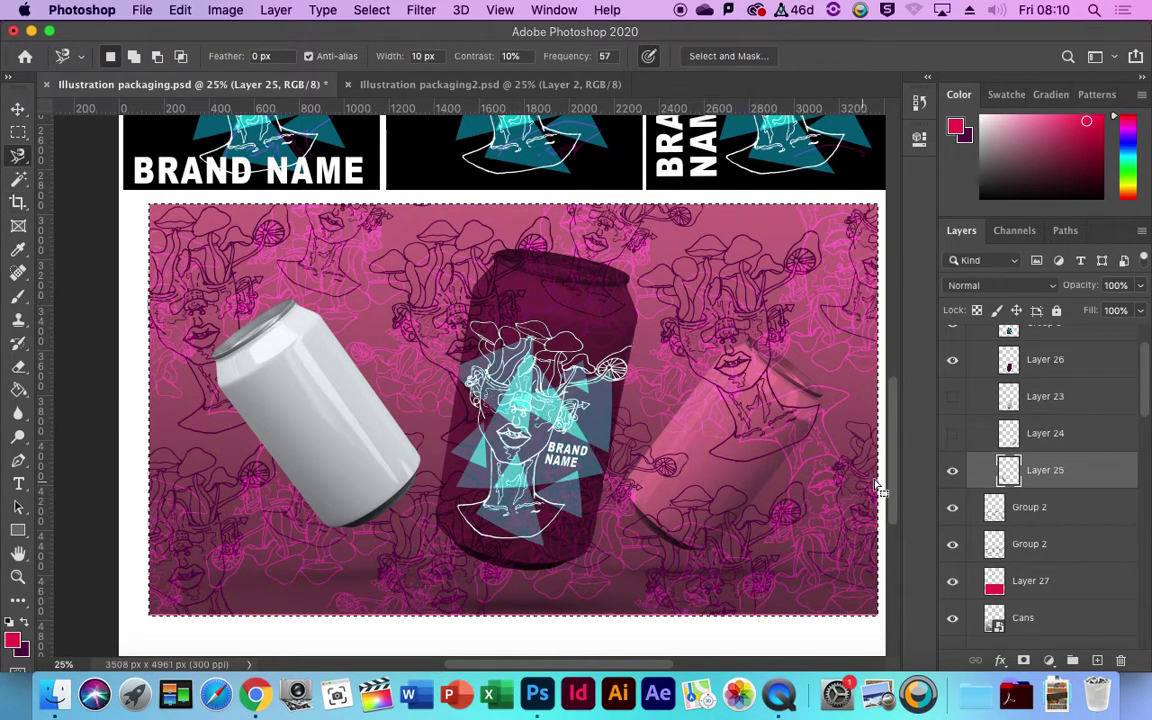
key(super+d)
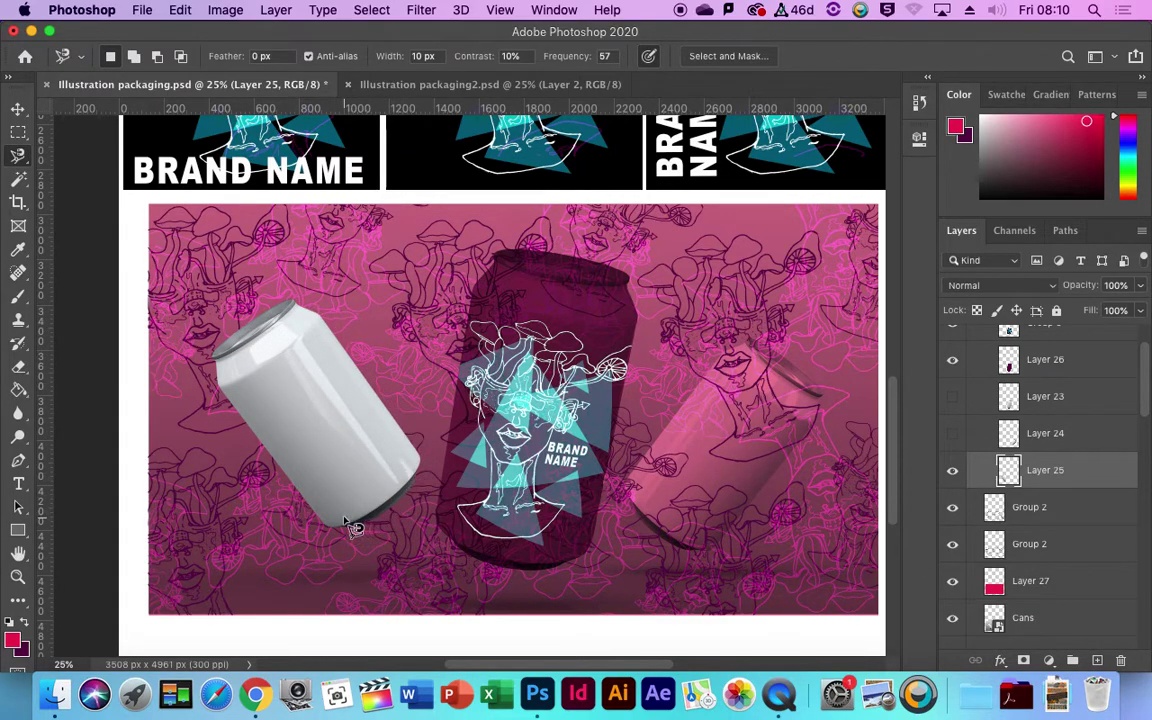
click(953, 582)
click(953, 582)
Step: Outline part of the left can with a Pen path, convert it to a selection with 0-pixel feather, and deselect it
click(19, 462)
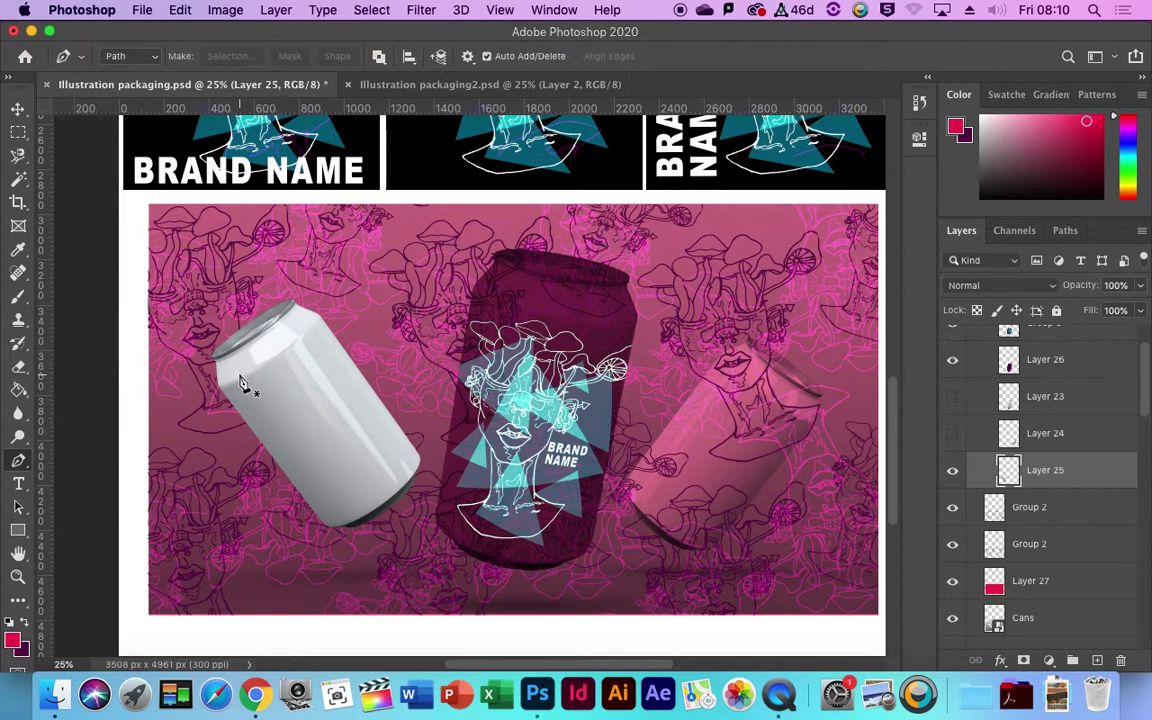
click(148, 60)
click(115, 56)
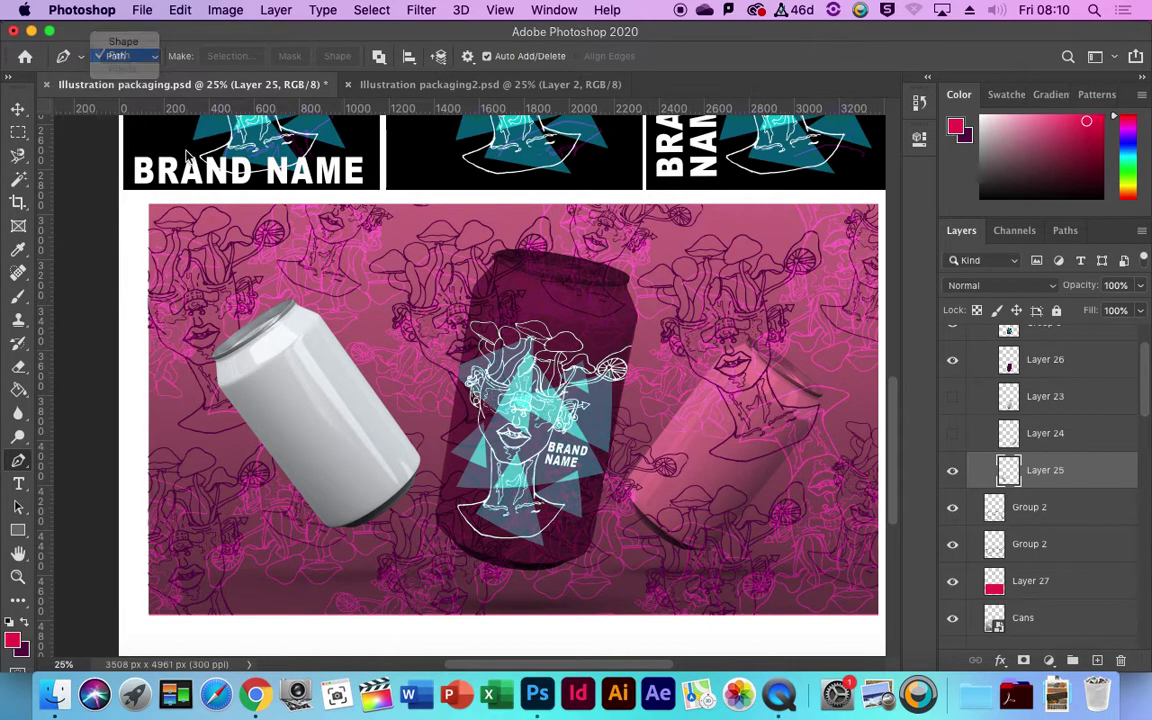
click(217, 359)
click(306, 349)
click(344, 395)
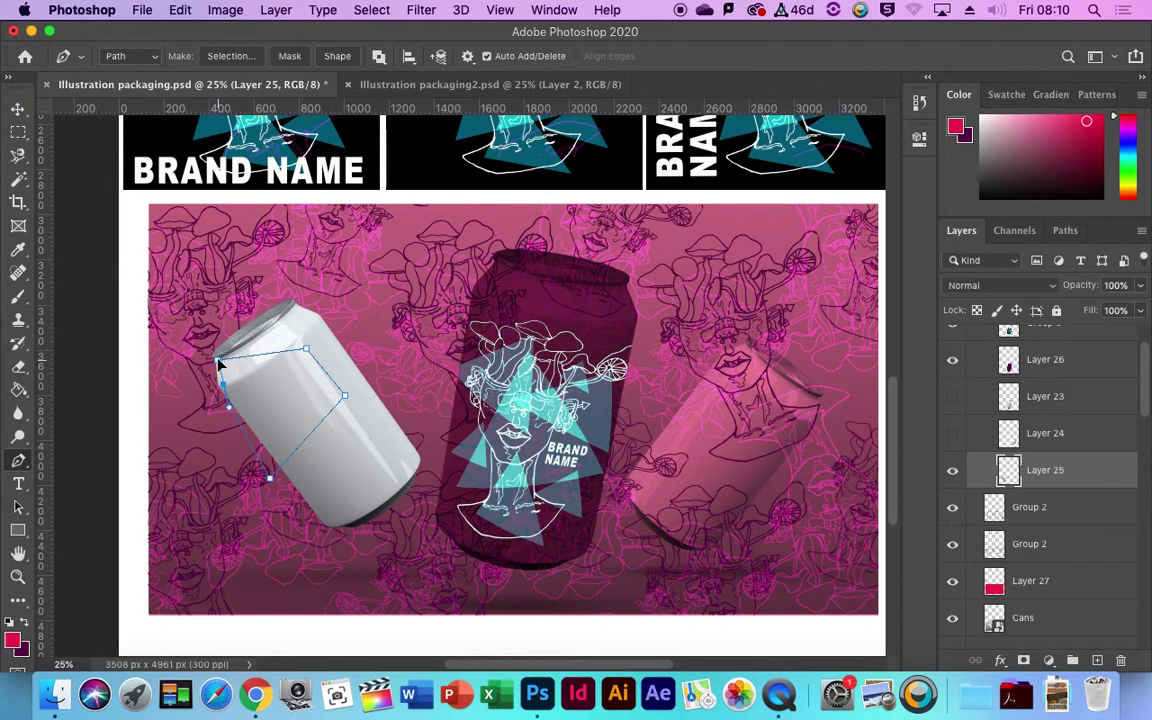
click(248, 60)
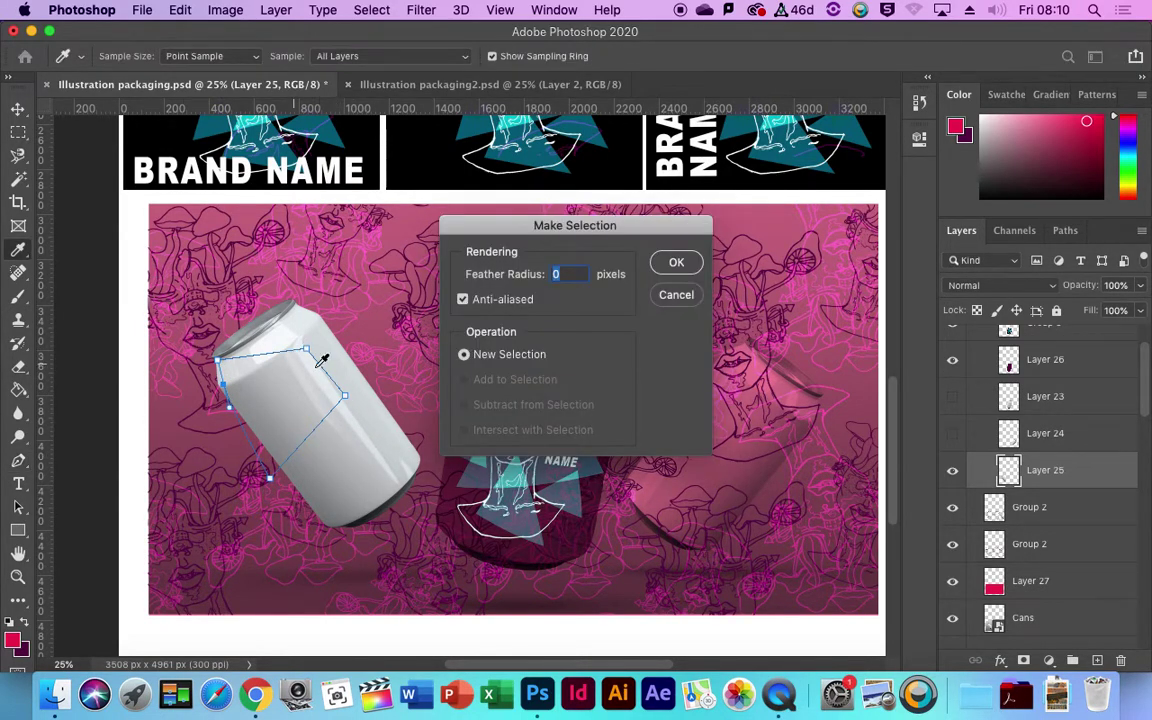
key(Return)
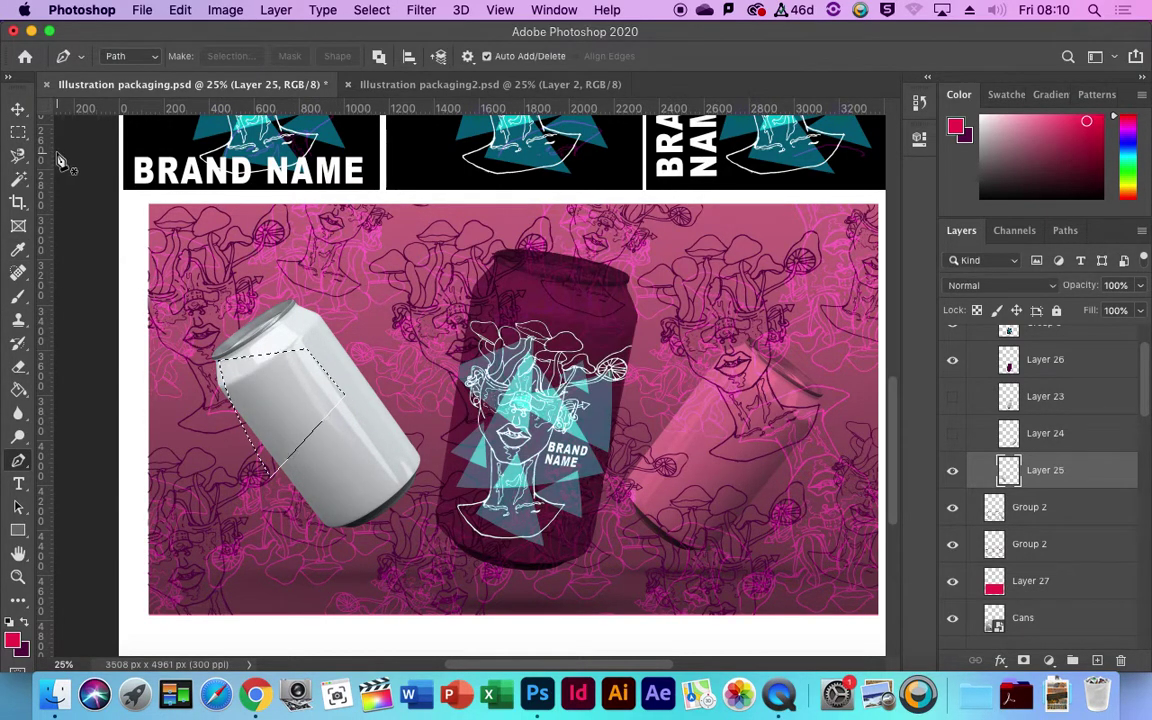
key(super+d)
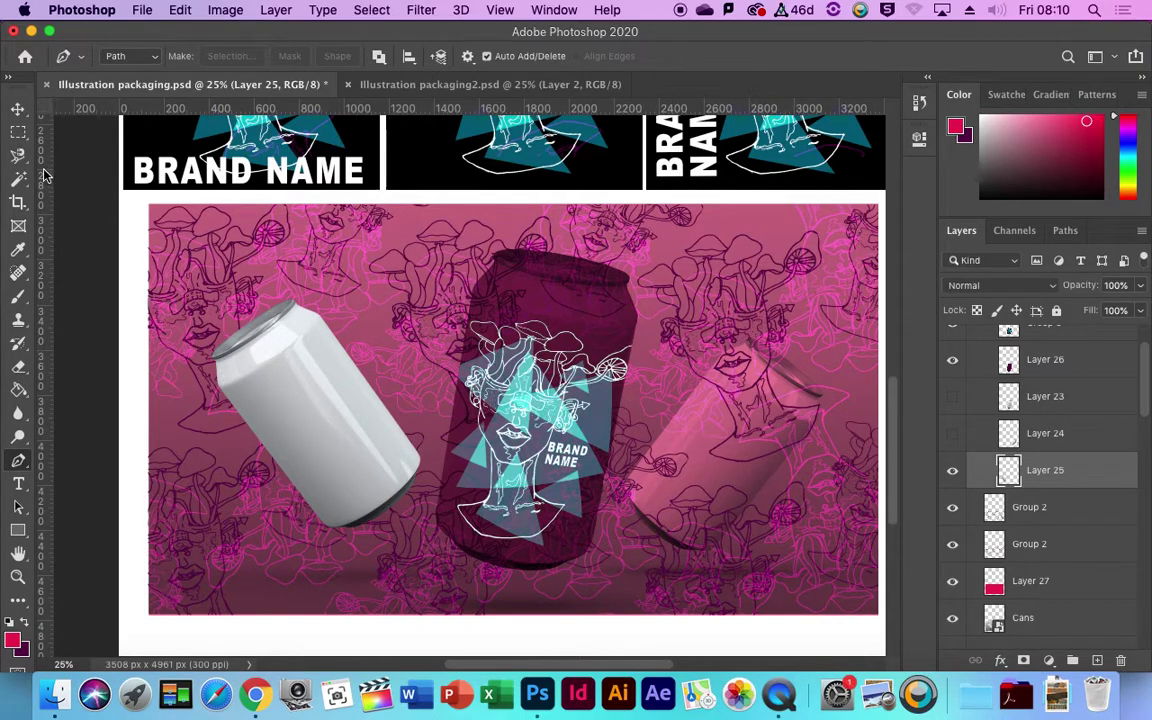
Step: Show Layer 23 and Layer 24 again and select the can mockup's Group 5
key(v)
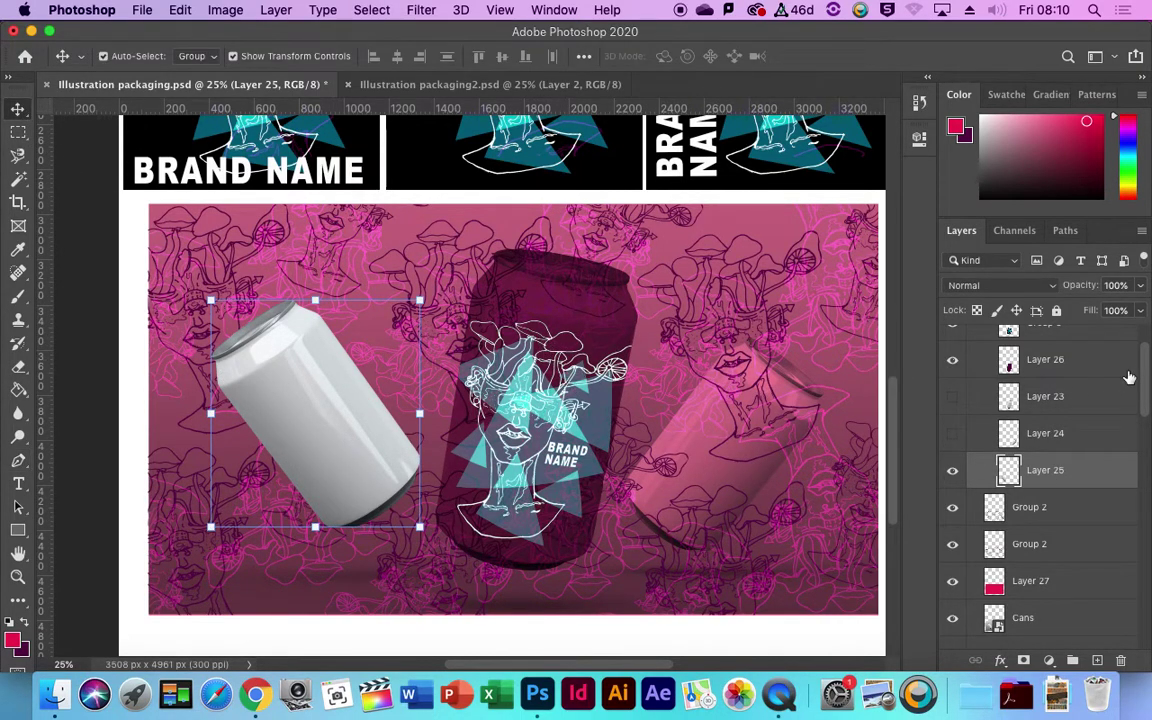
click(952, 433)
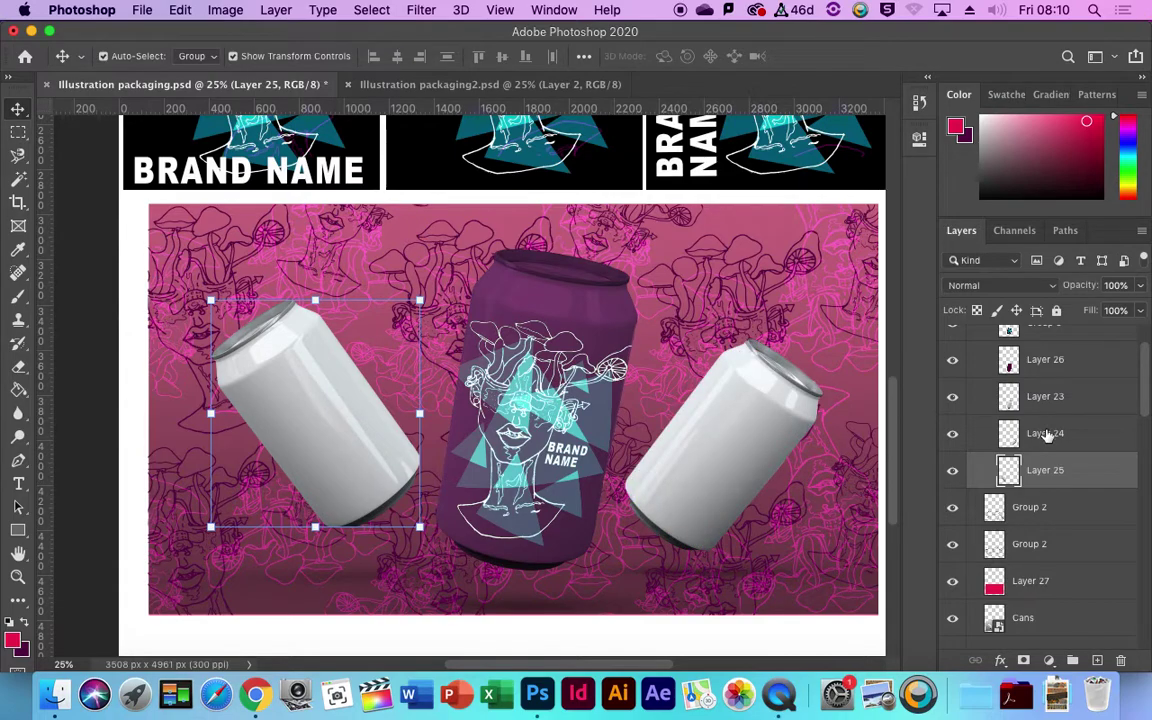
click(540, 386)
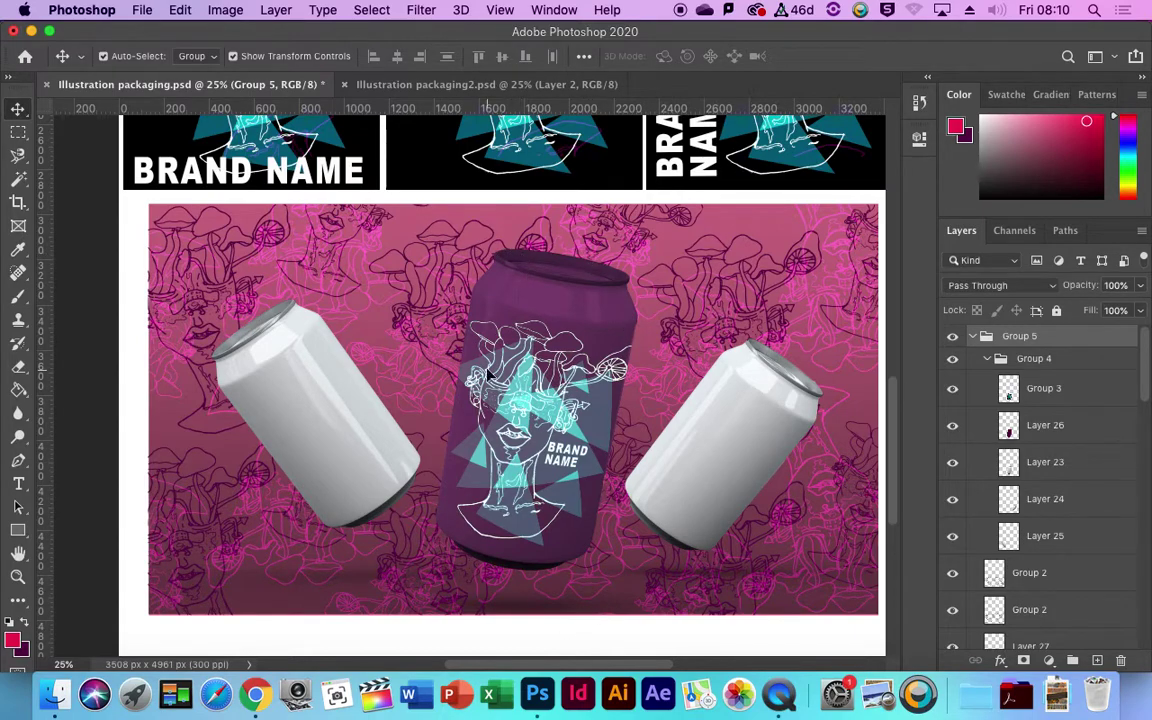
Step: Toggle Layer 26's visibility, check its Multiply blend mode, and deselect the layer
click(1010, 428)
click(951, 430)
click(951, 430)
click(990, 285)
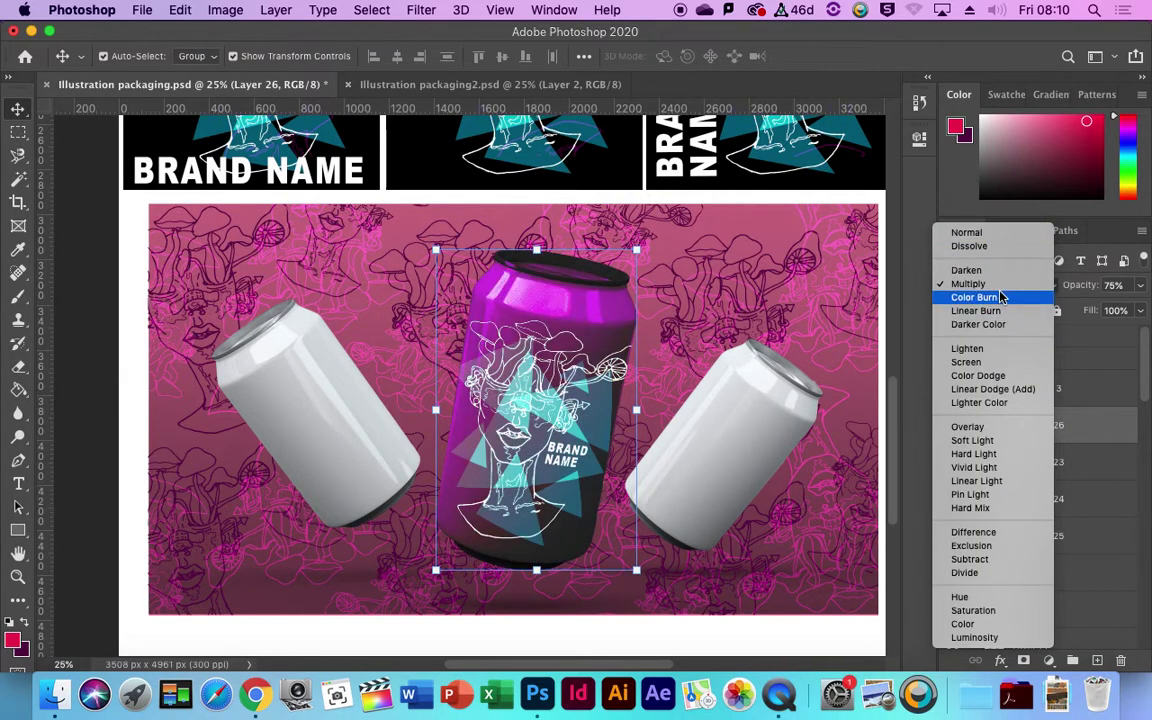
click(968, 284)
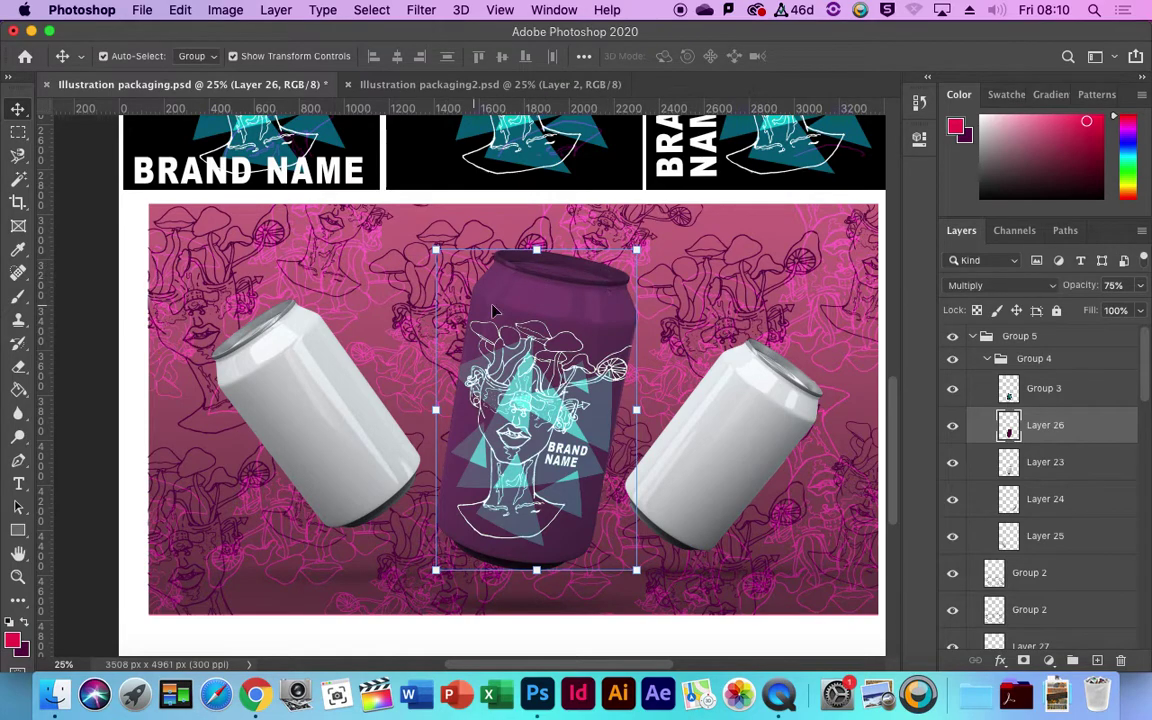
click(130, 393)
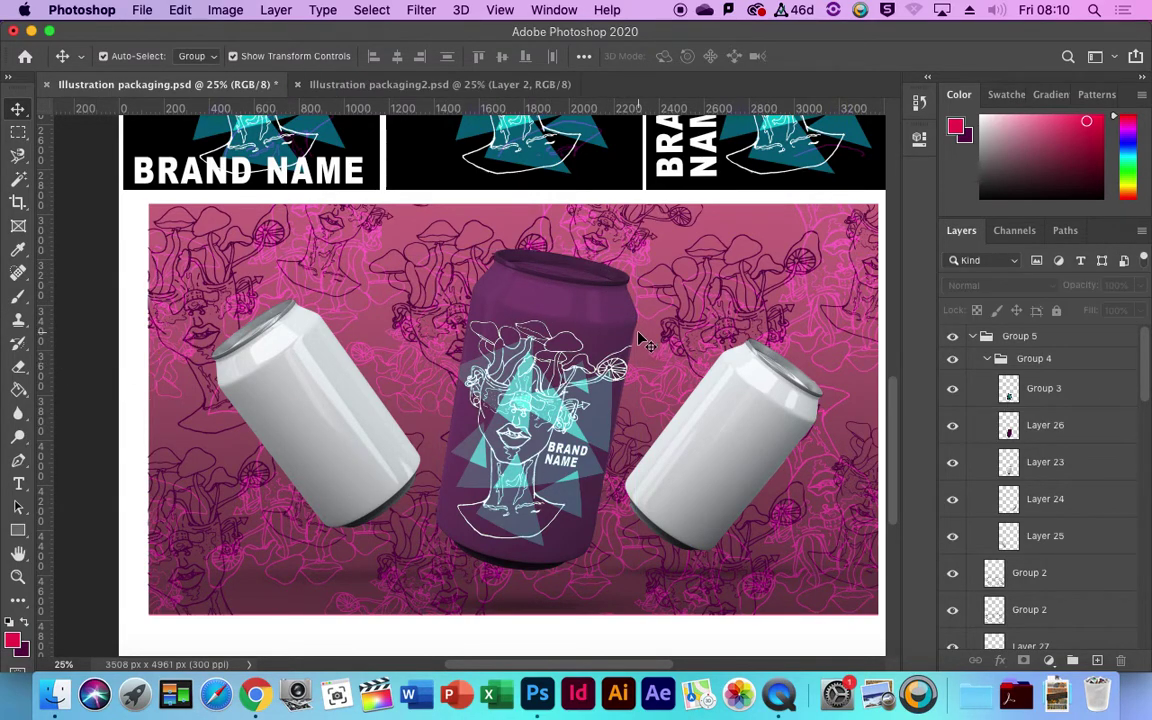
Step: Hide and show Group 3 to compare the middle can with and without its face artwork
click(561, 392)
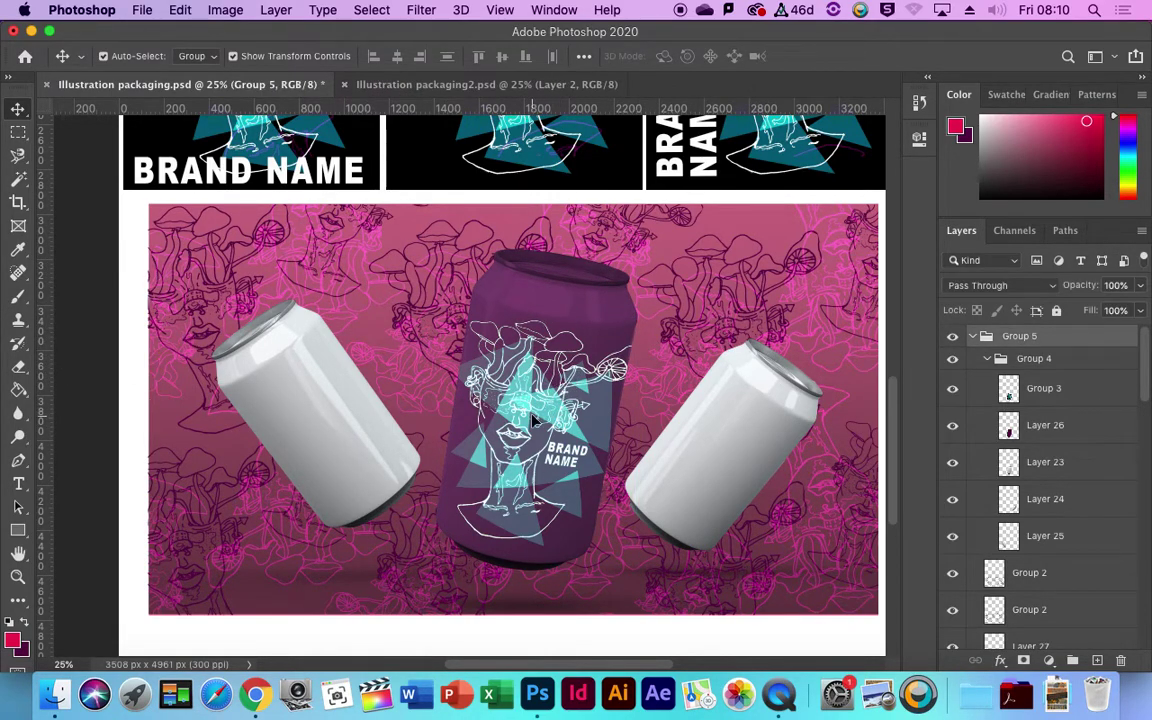
click(953, 390)
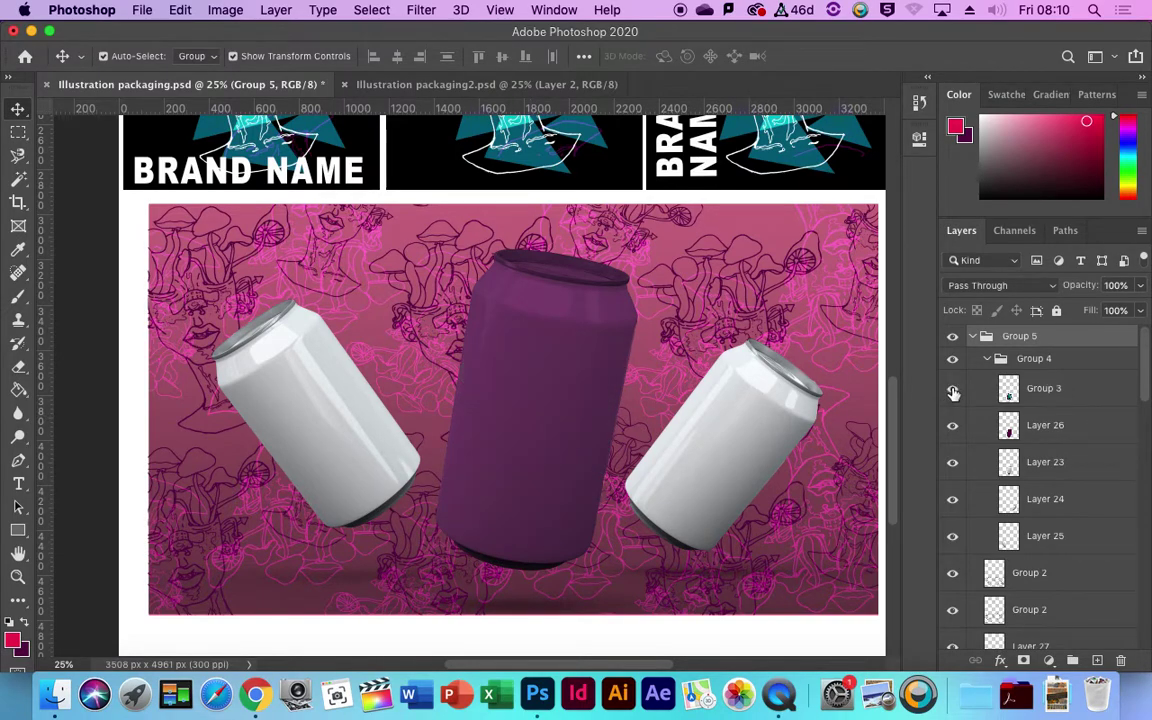
click(953, 390)
Step: Try a Warp transform on the Group 3 artwork, undo the distortion, leave the transform and deselect the layer
click(990, 388)
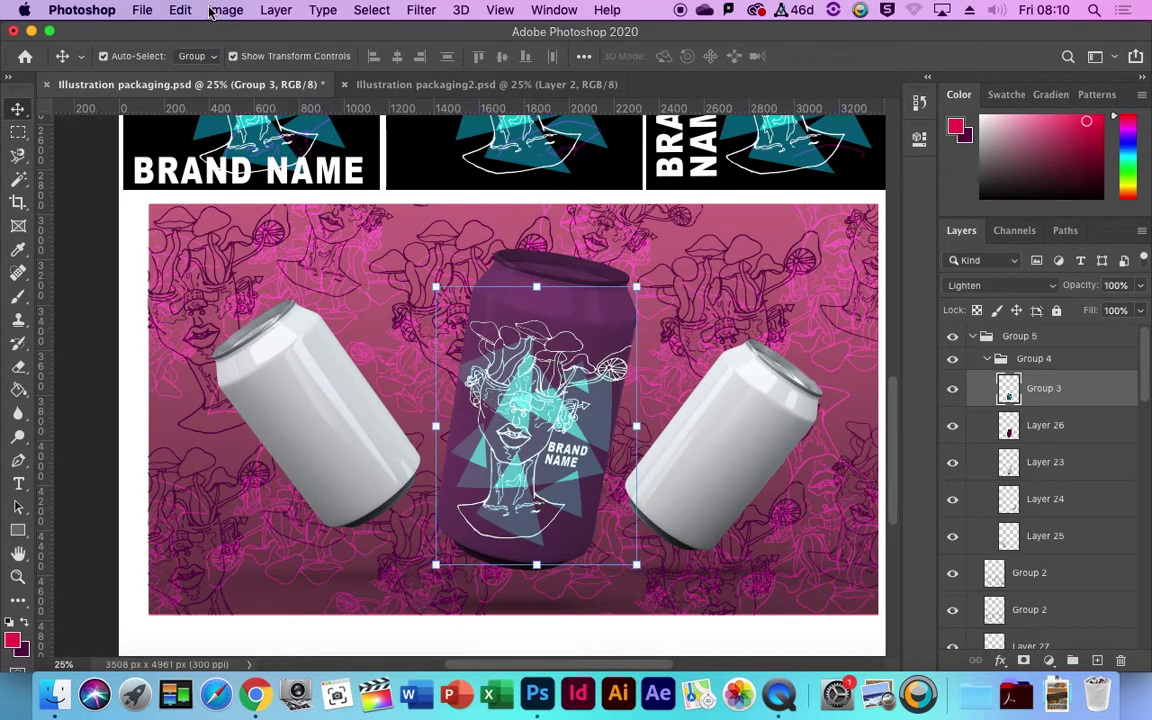
click(180, 10)
mouse_move(300, 427)
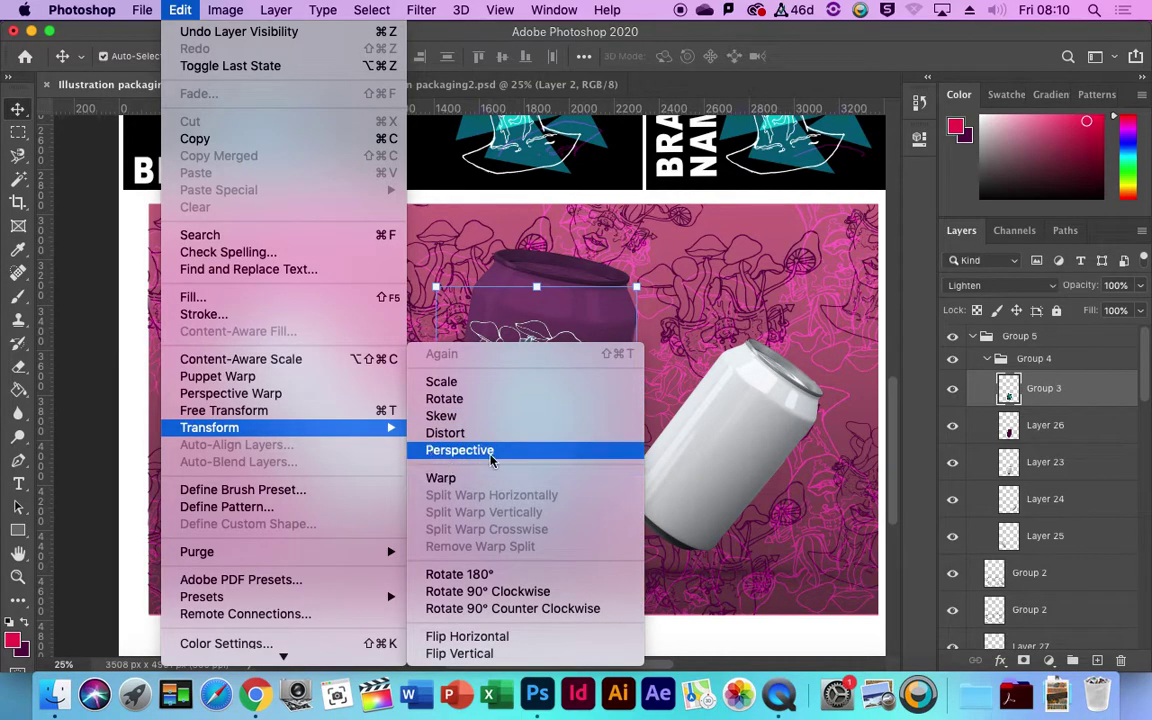
click(442, 478)
drag(570, 290, 556, 325)
key(super+z)
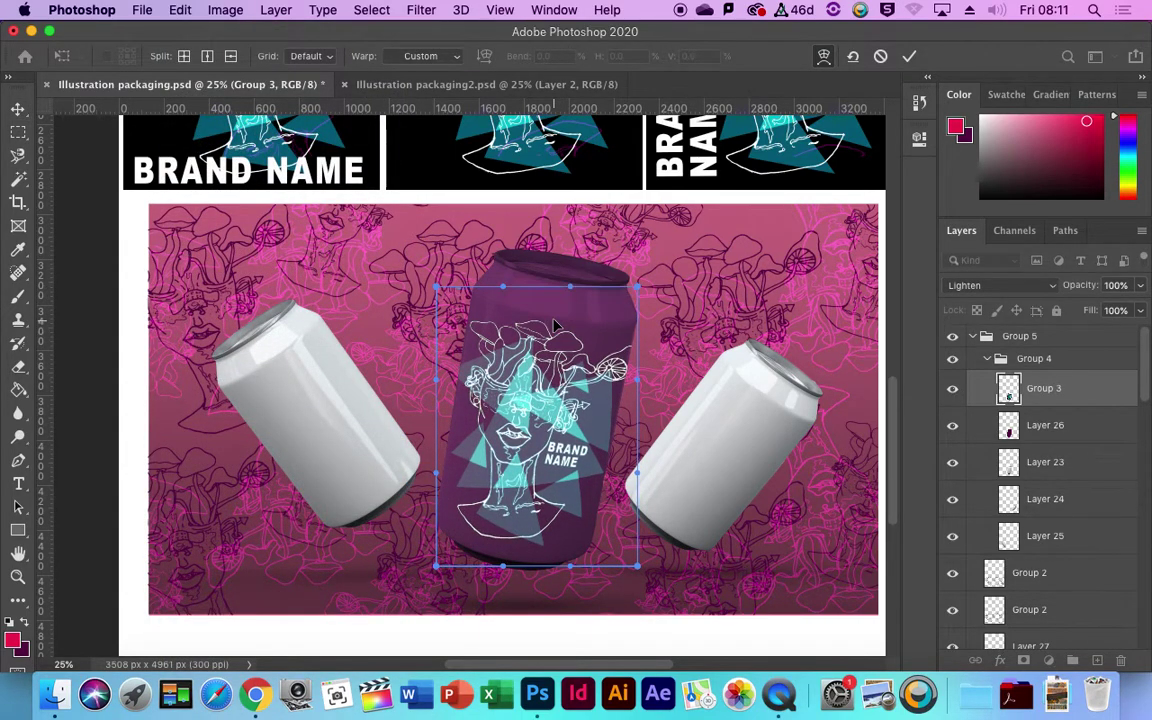
click(18, 108)
click(99, 228)
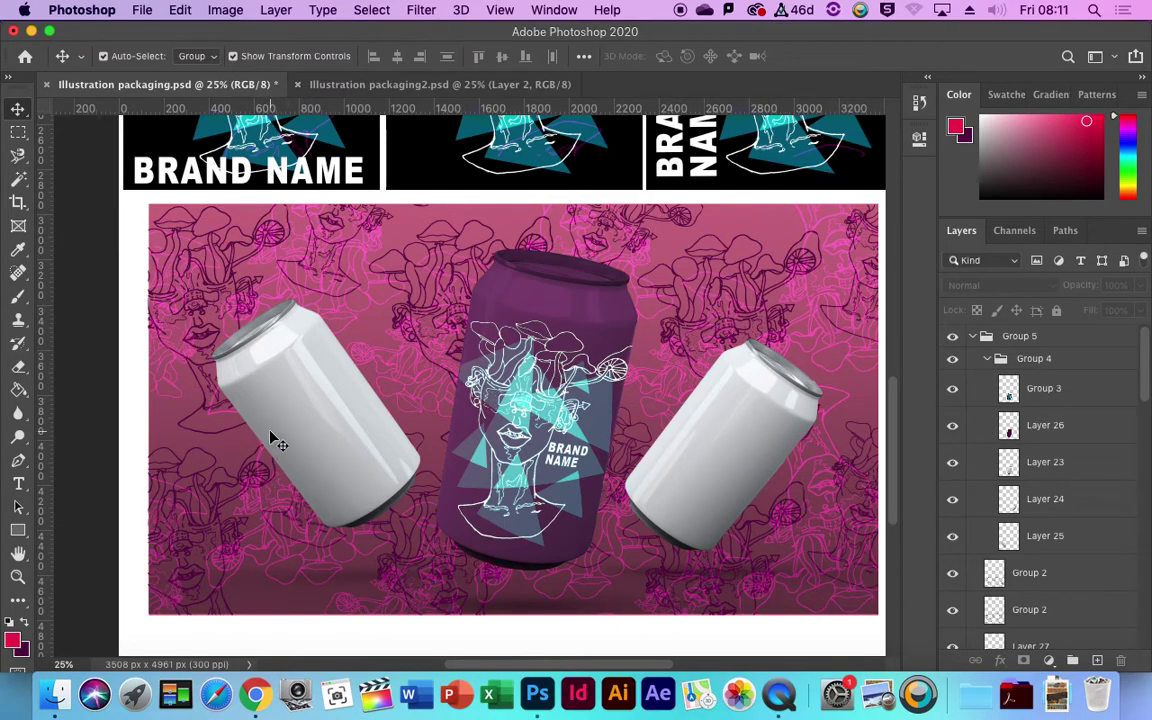
scroll(350, 403, up, 10)
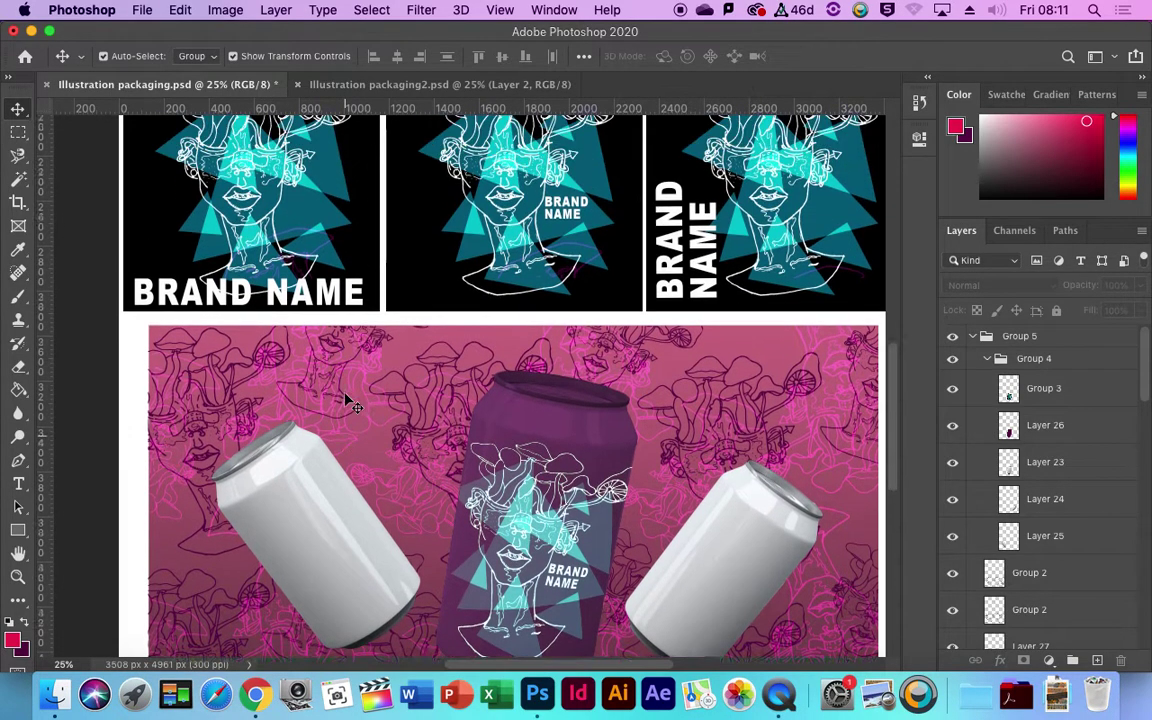
scroll(350, 403, up, 5)
scroll(350, 400, down, 4)
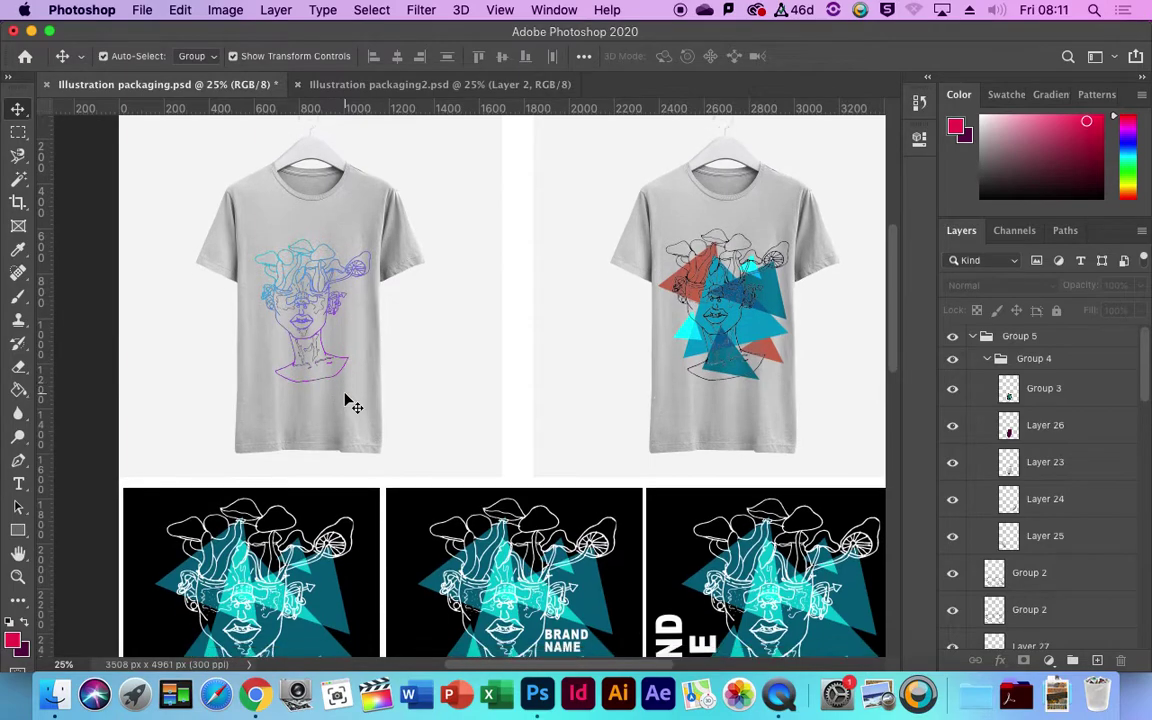
scroll(352, 405, down, 5)
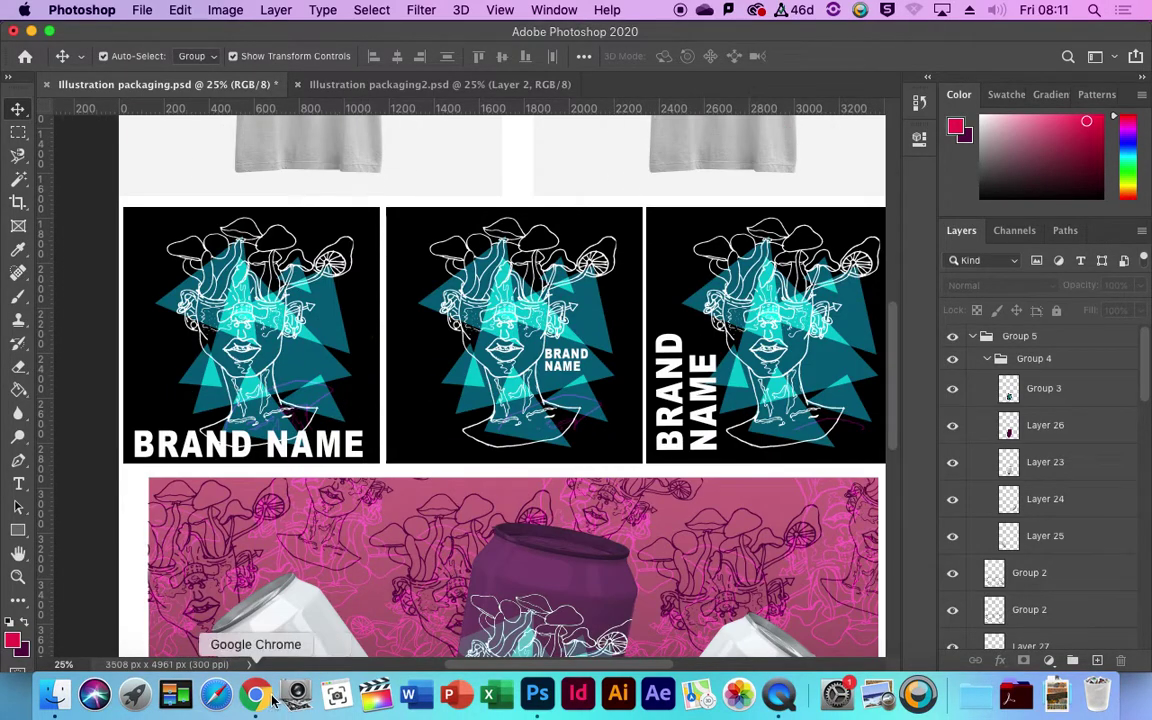
Step: Switch to Chrome and search Google for "free mockups" across all results instead of images only
click(270, 698)
drag(285, 116, 139, 113)
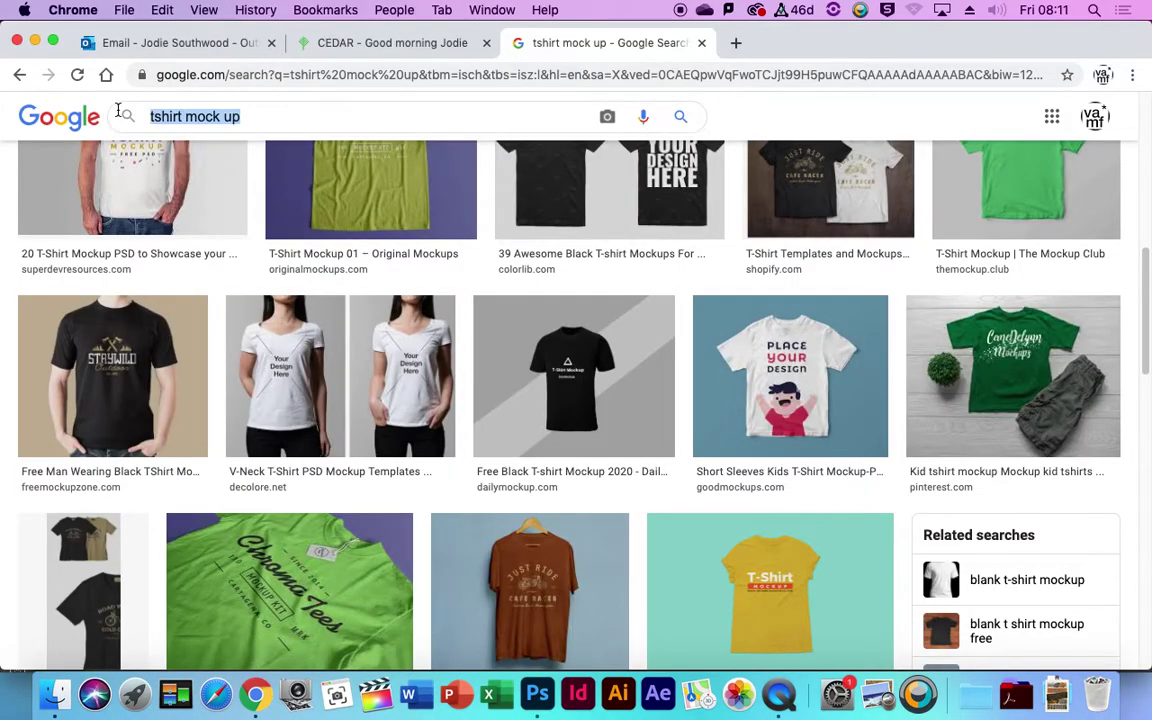
text(free mockups)
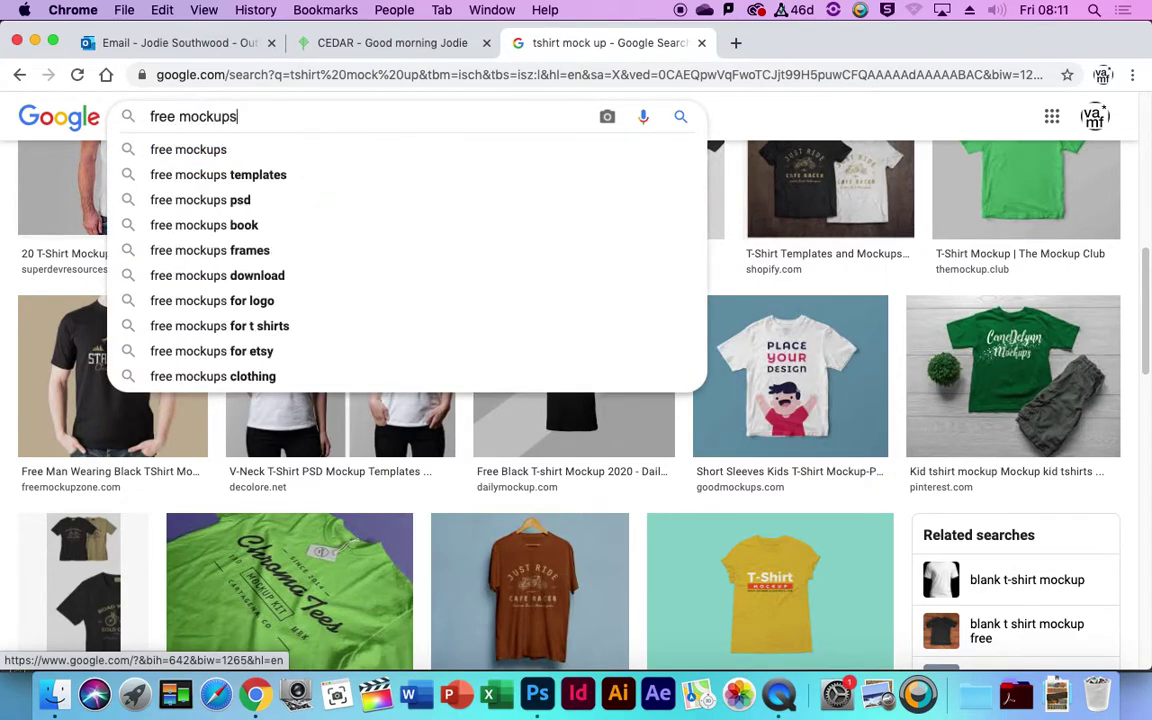
key(Return)
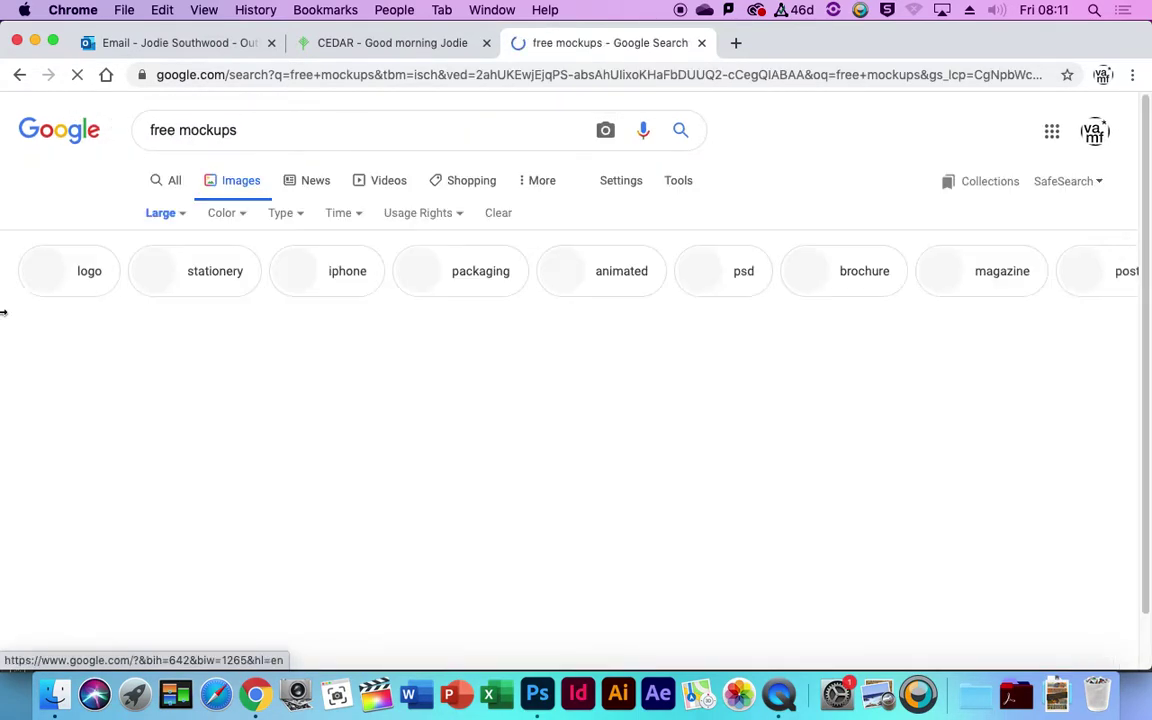
click(168, 185)
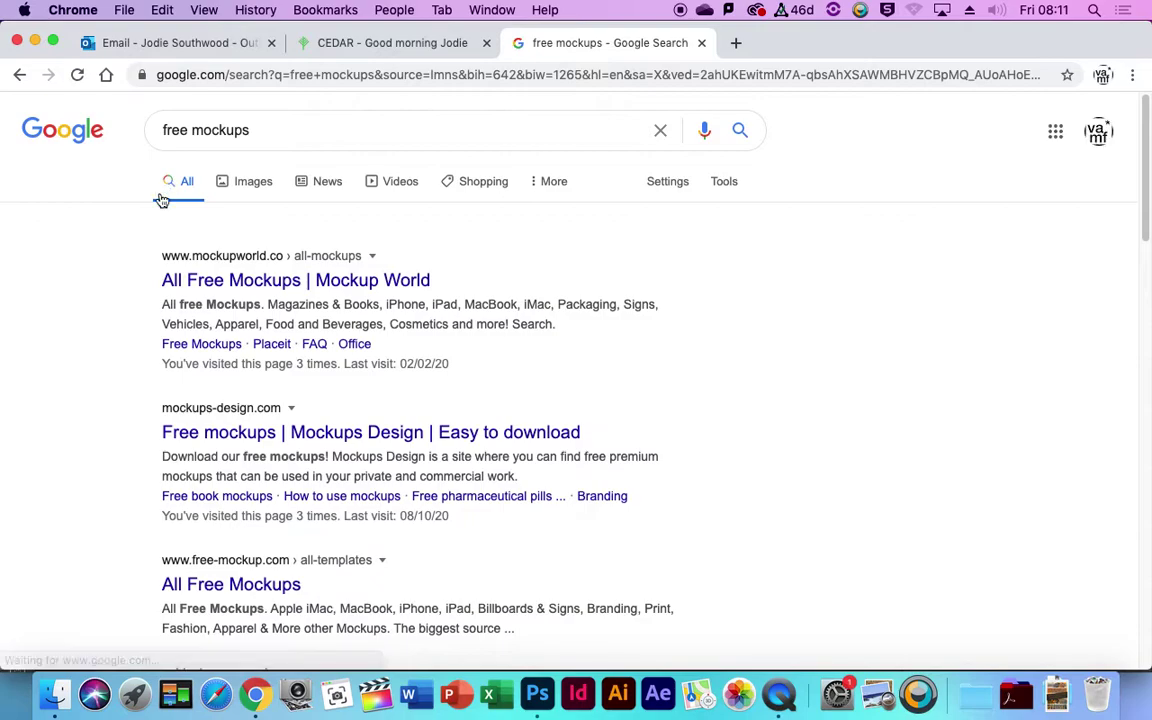
Step: Open Mockup World's All Free Mockups page, accept its cookie notice, and search the site for "can"
click(345, 285)
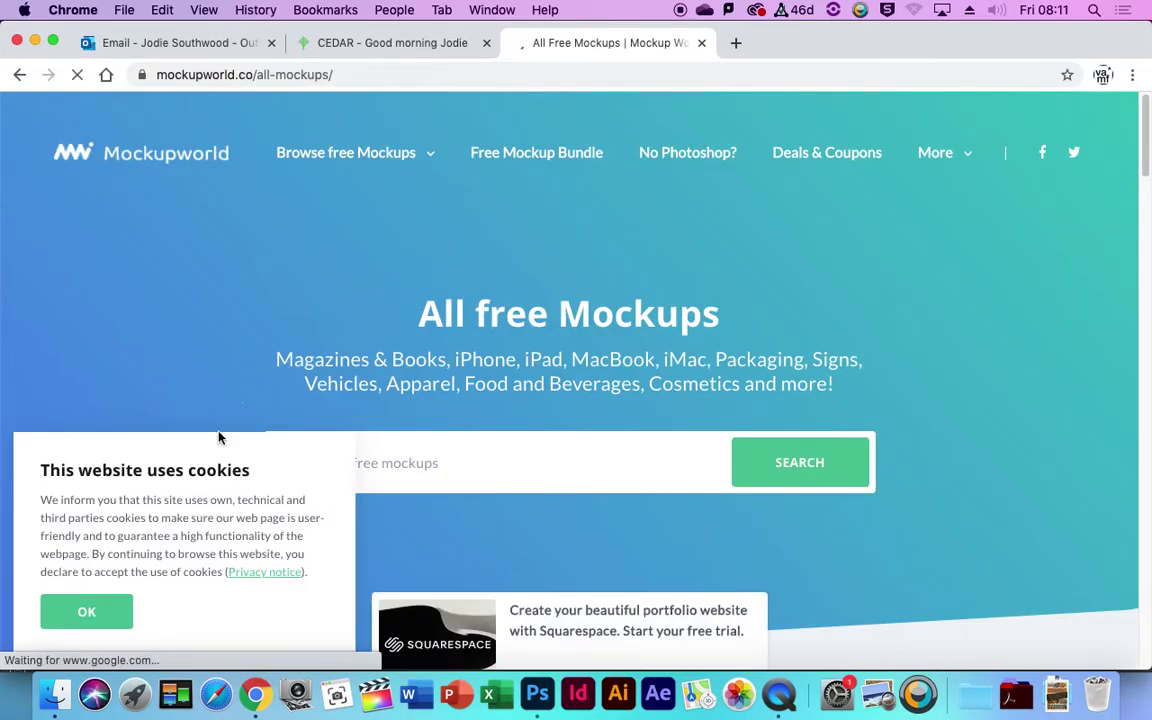
click(87, 609)
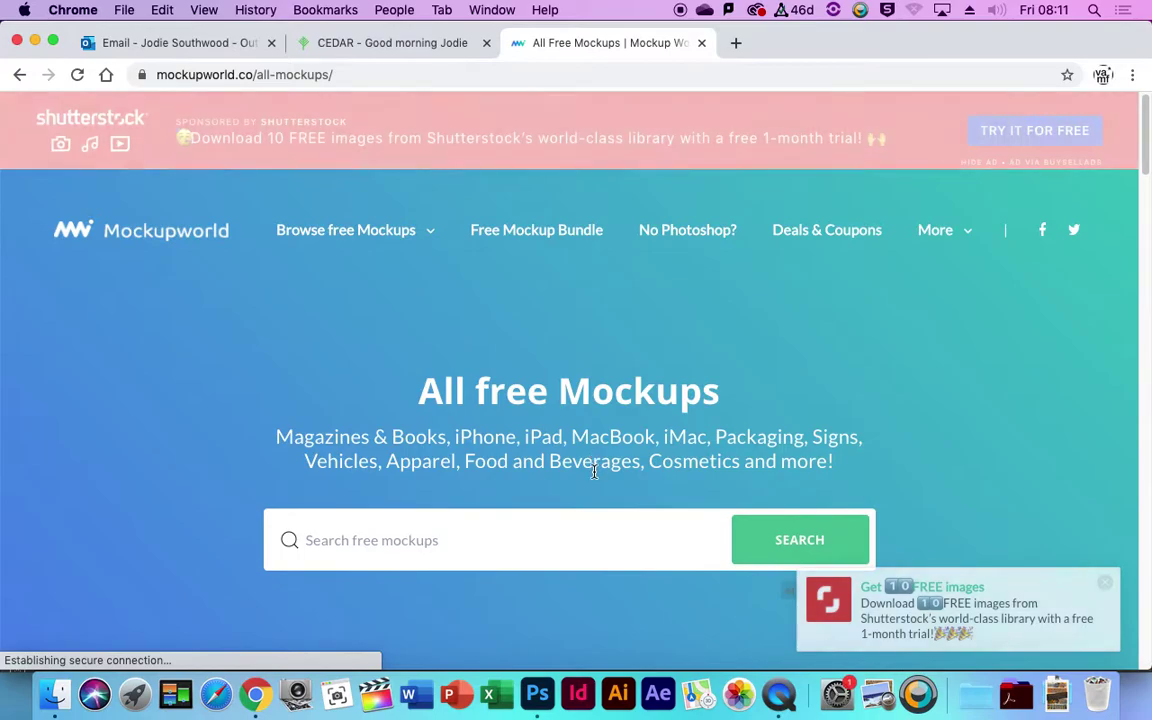
click(589, 541)
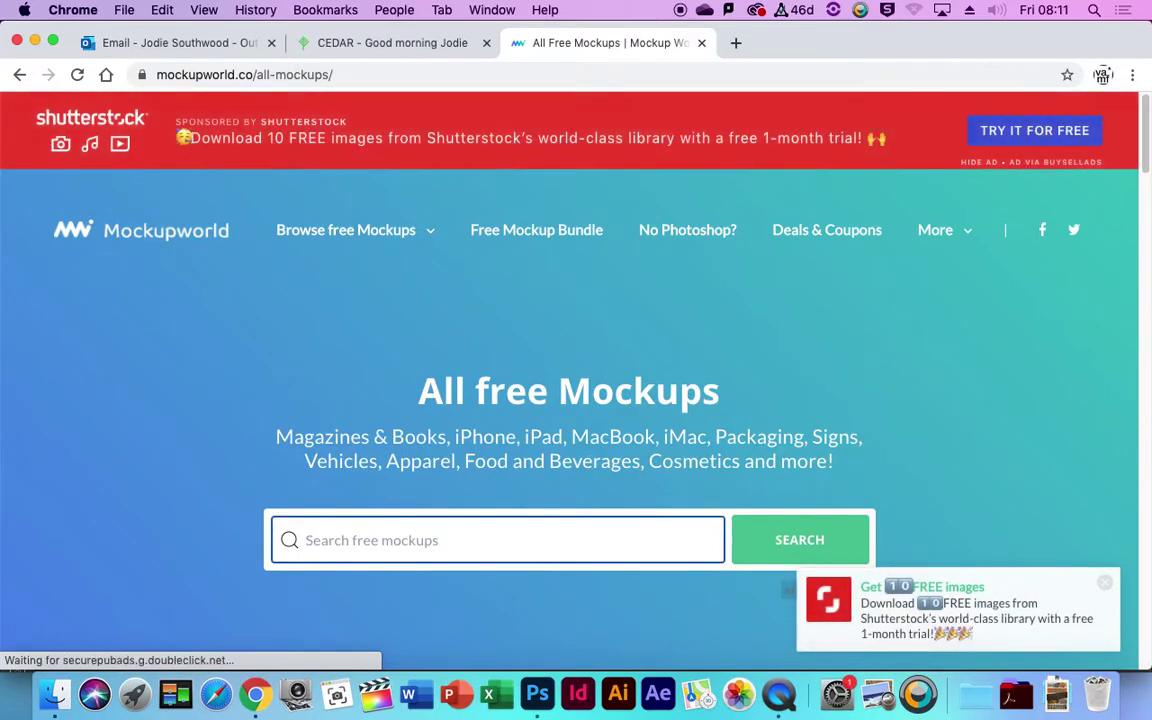
text(can)
Step: Open the Floating Aluminum Soda Can Mockup, go to its source page on Anagram Design, and dismiss the newsletter popup
scroll(674, 360, down, 10)
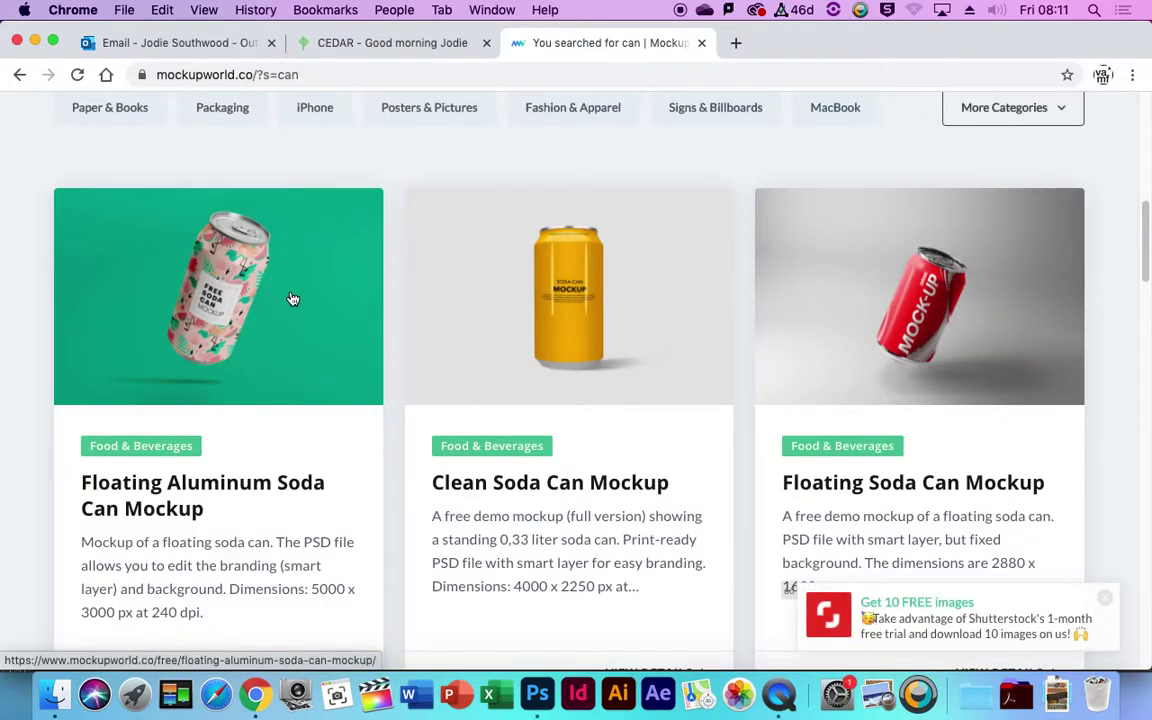
click(291, 298)
click(838, 345)
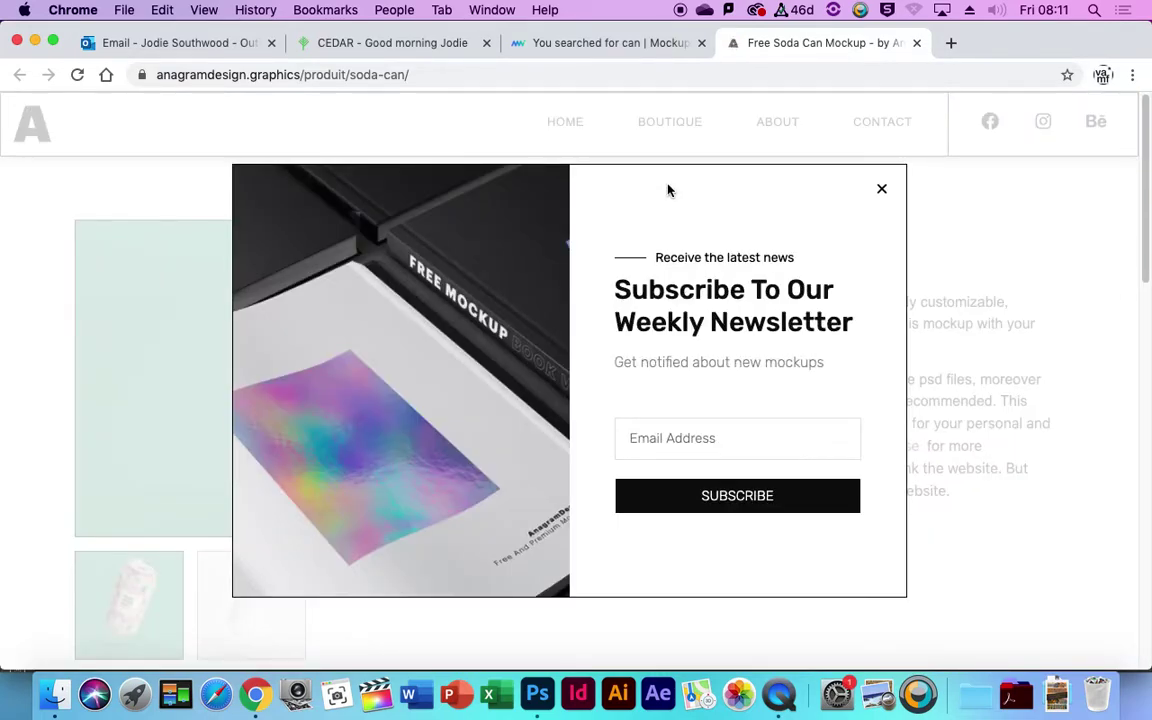
click(882, 193)
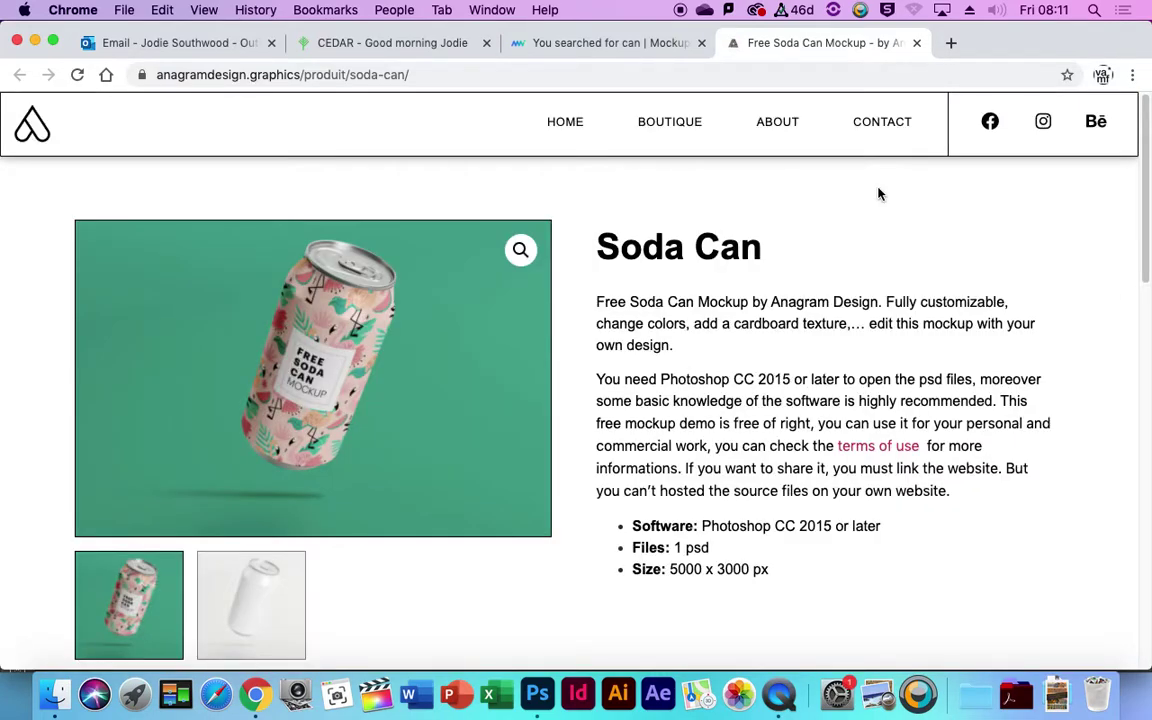
Step: Download the free version of the Soda Can mockup and close the donation popup
scroll(411, 419, down, 5)
click(656, 402)
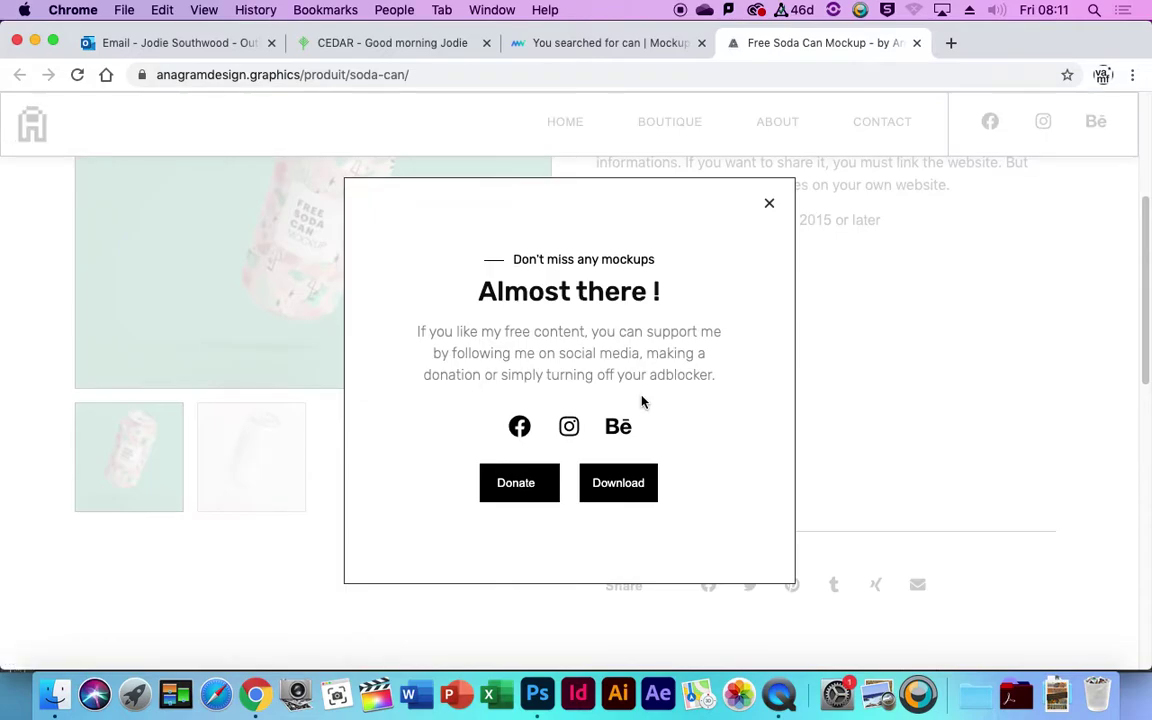
click(630, 488)
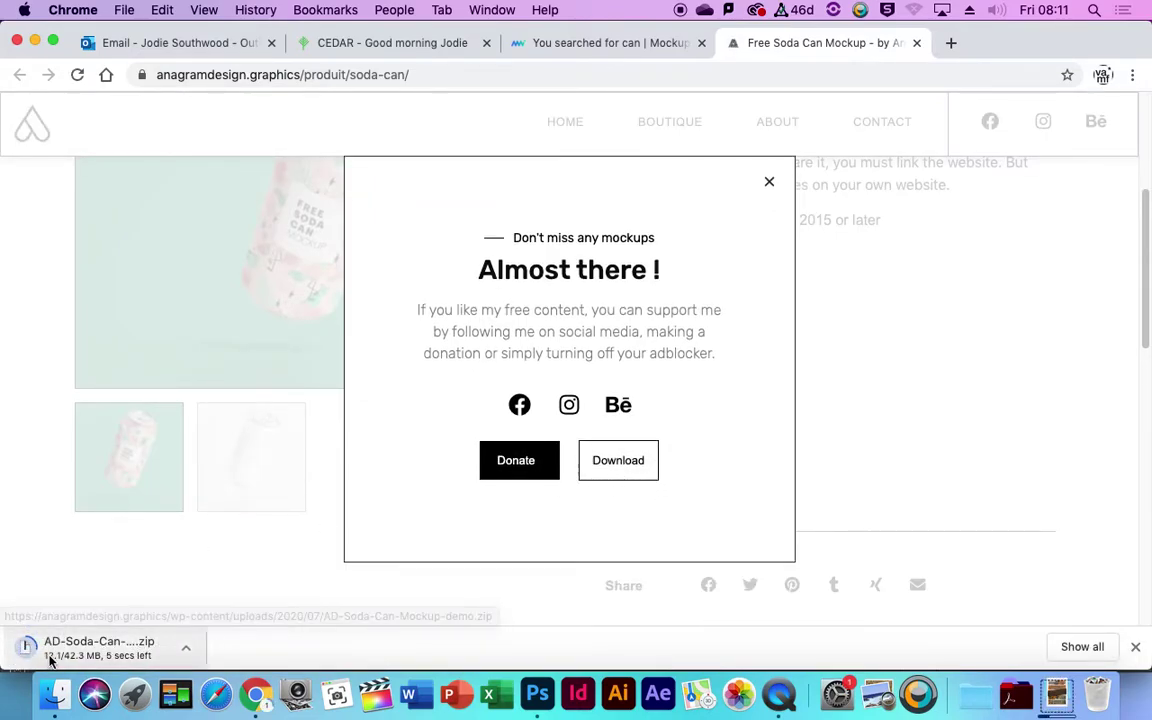
click(769, 181)
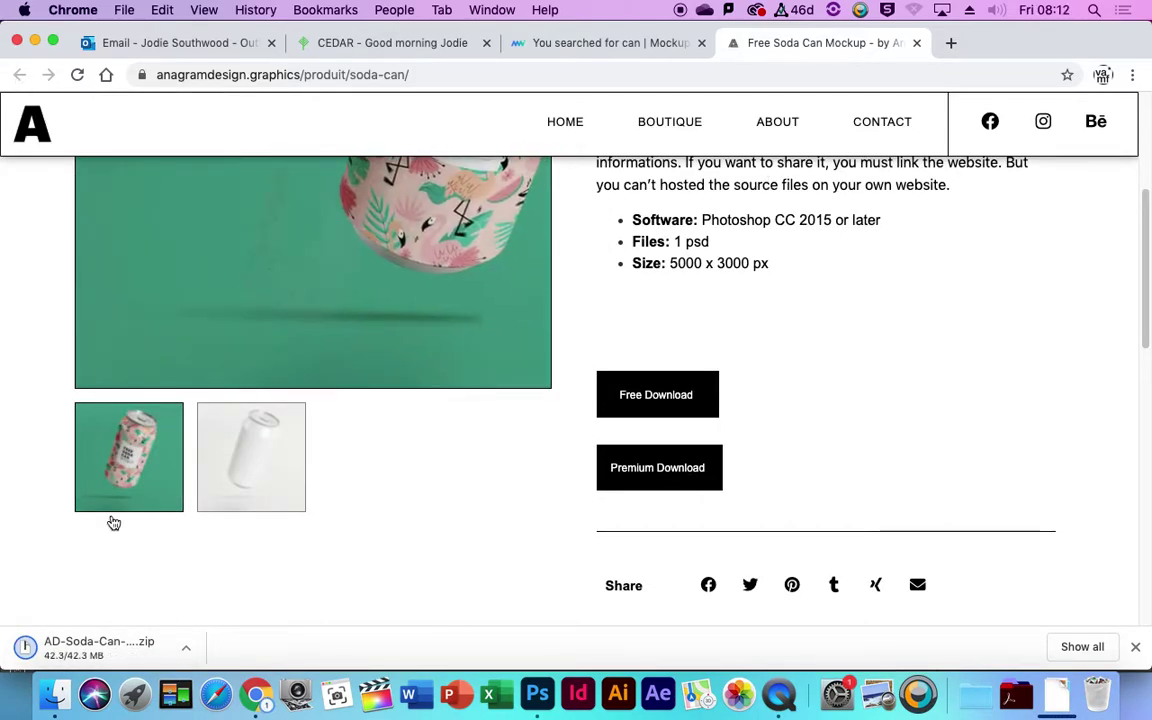
Step: Extract the downloaded zip, open the AD-Soda-Can-Mockup-demo folder in Downloads, and open Can.psd in Photoshop
click(104, 646)
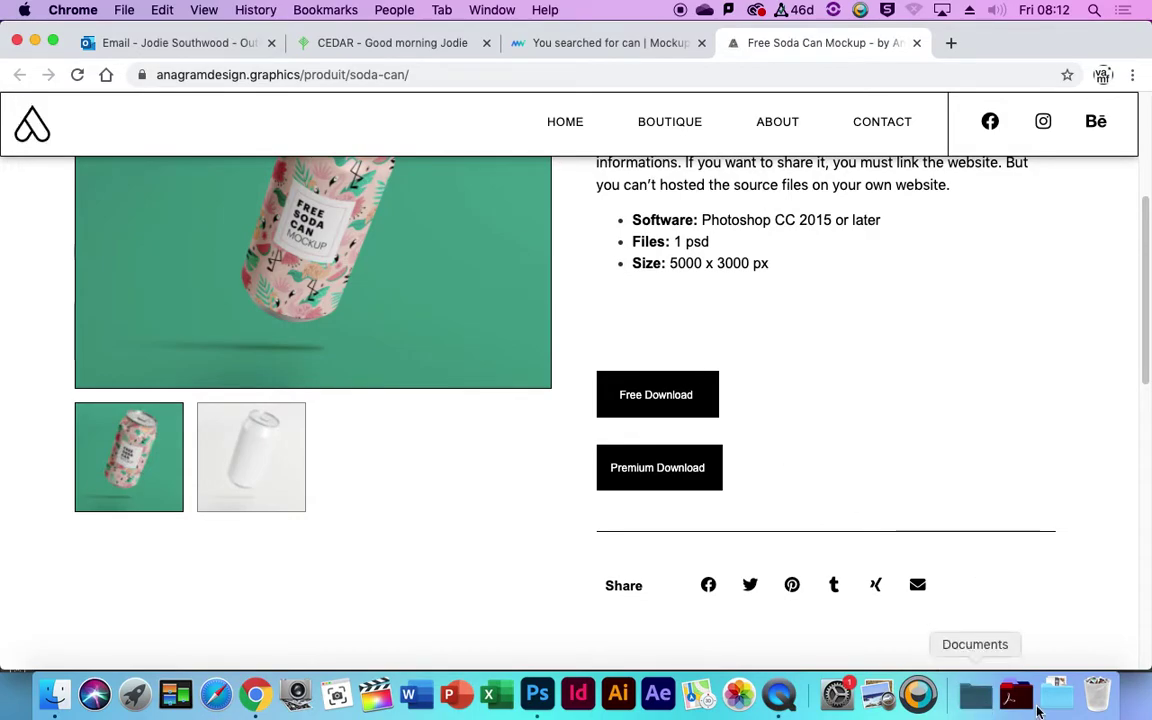
click(1056, 698)
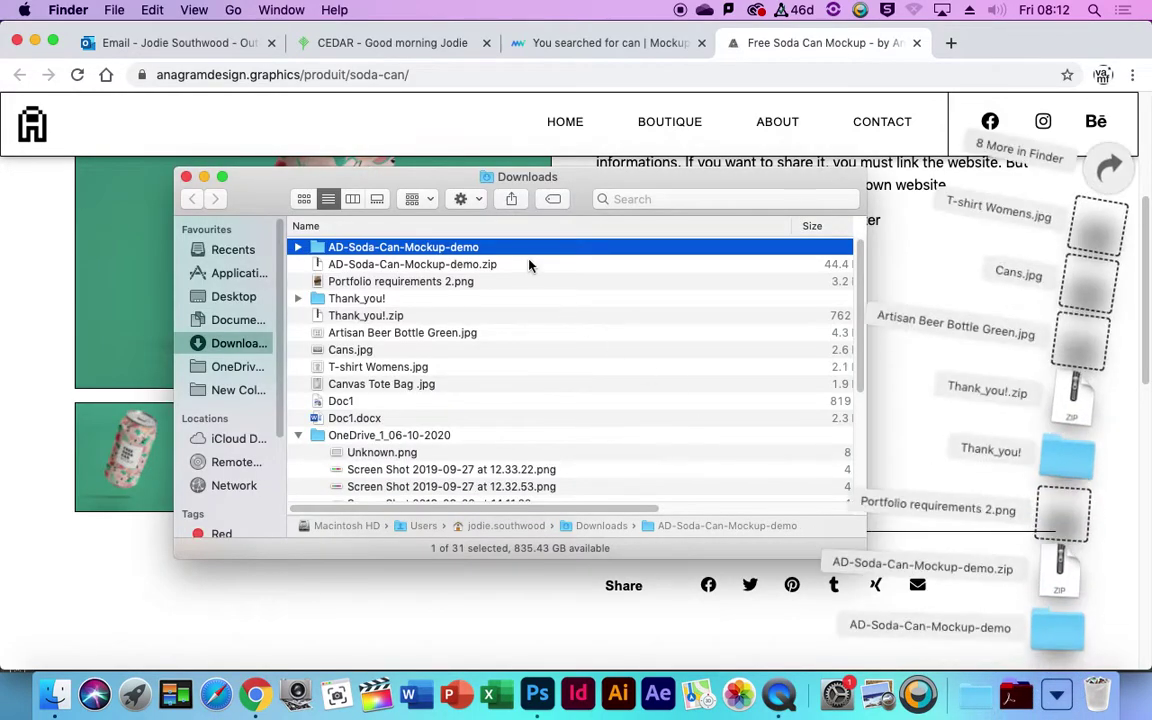
click(462, 248)
double_click(422, 246)
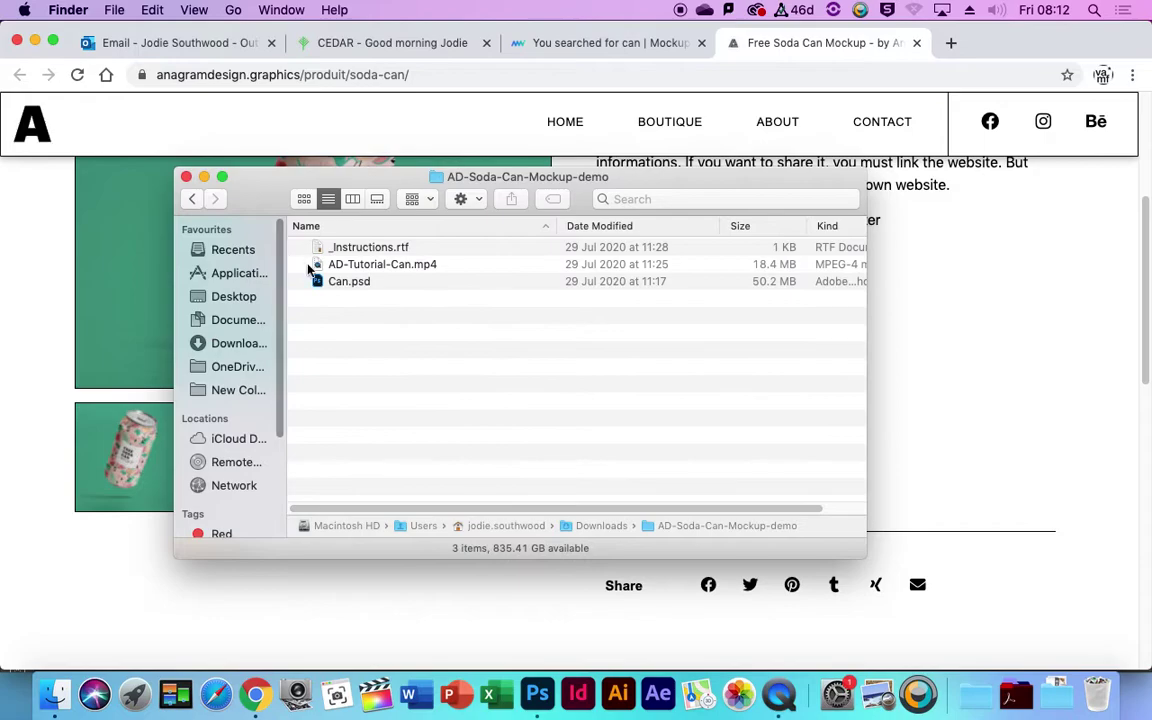
click(348, 283)
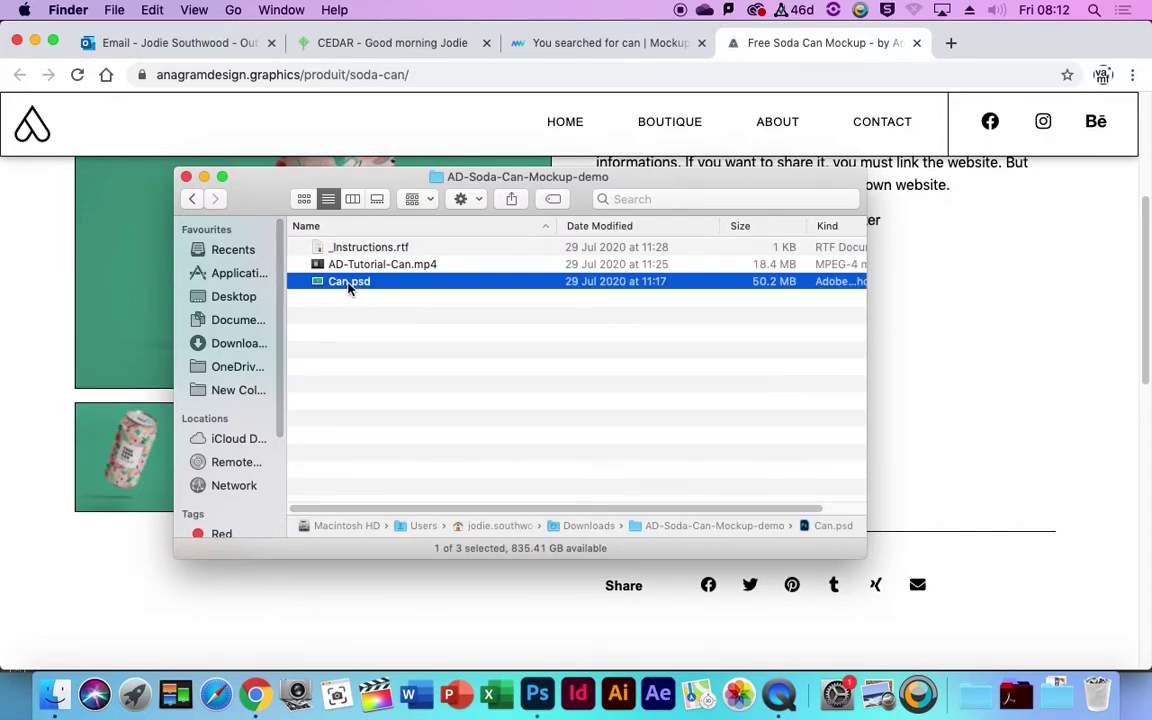
double_click(348, 284)
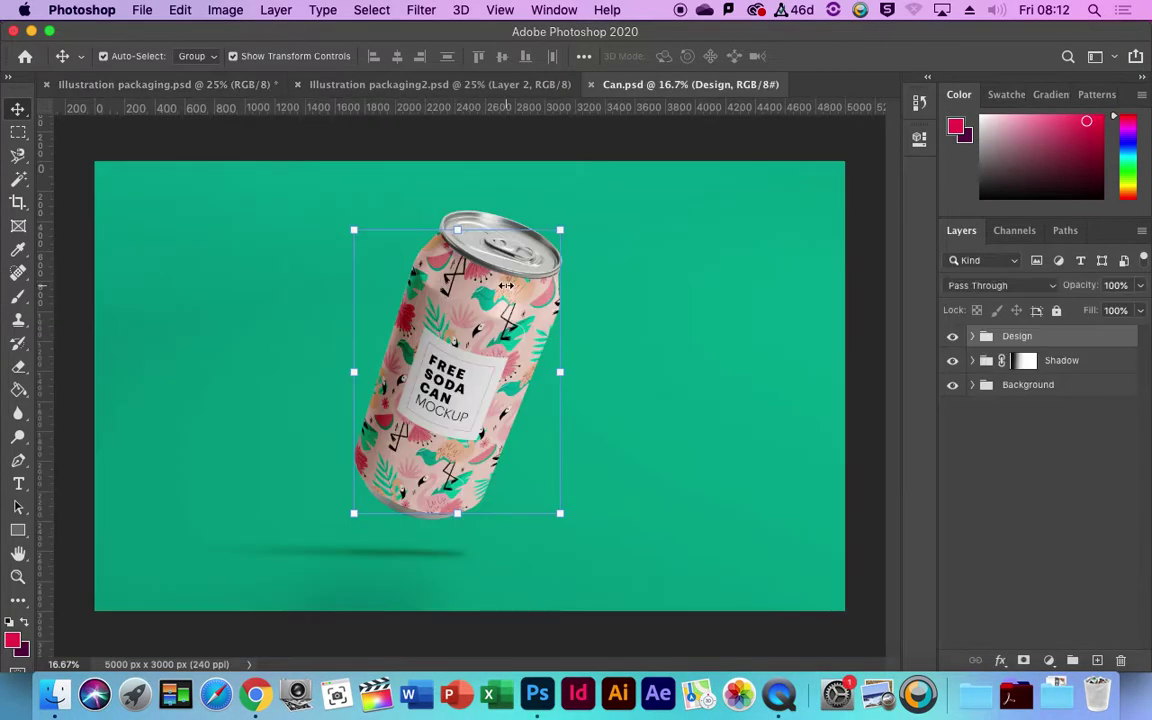
Step: Try moving the can mockup's elements on the canvas and undo the moves
mouse_move(509, 347)
mouse_down()
mouse_move(500, 400)
mouse_move(661, 368)
mouse_move(685, 388)
mouse_move(493, 351)
mouse_move(487, 333)
mouse_move(505, 330)
mouse_move(495, 331)
mouse_up()
click(235, 233)
drag(517, 255, 517, 268)
key(super+z)
key(super+z)
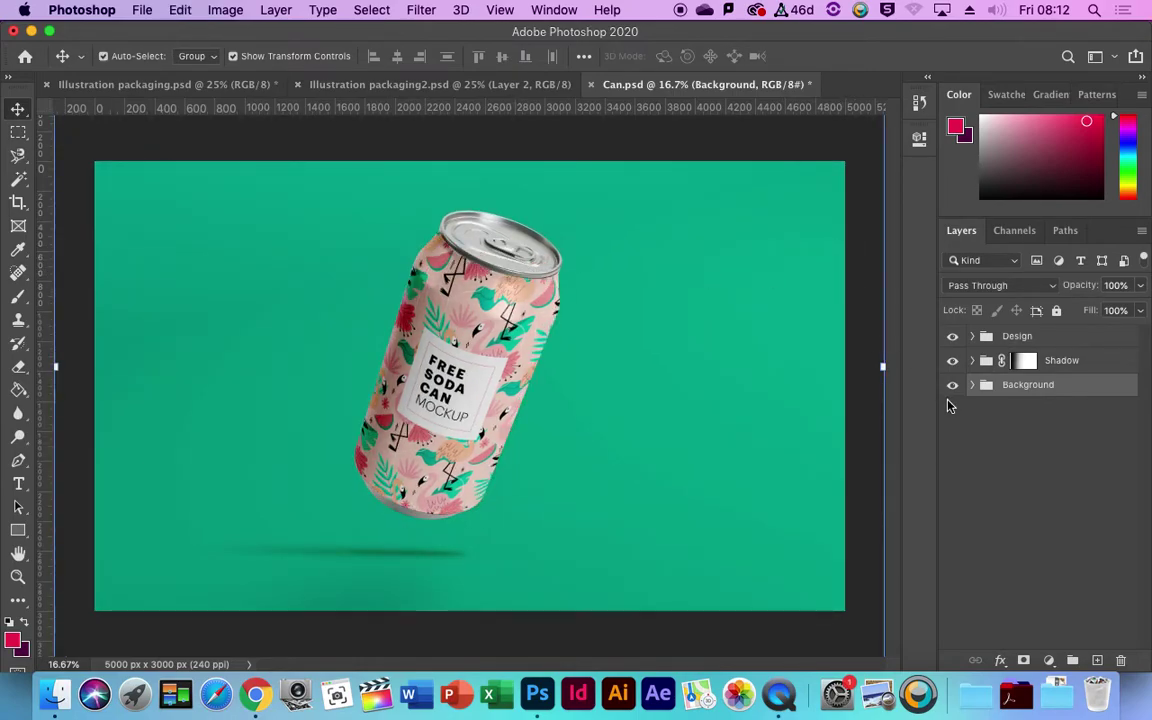
Step: Expand the Background group and change the Background Color fill layer to a dark navy grey
click(1011, 420)
click(973, 386)
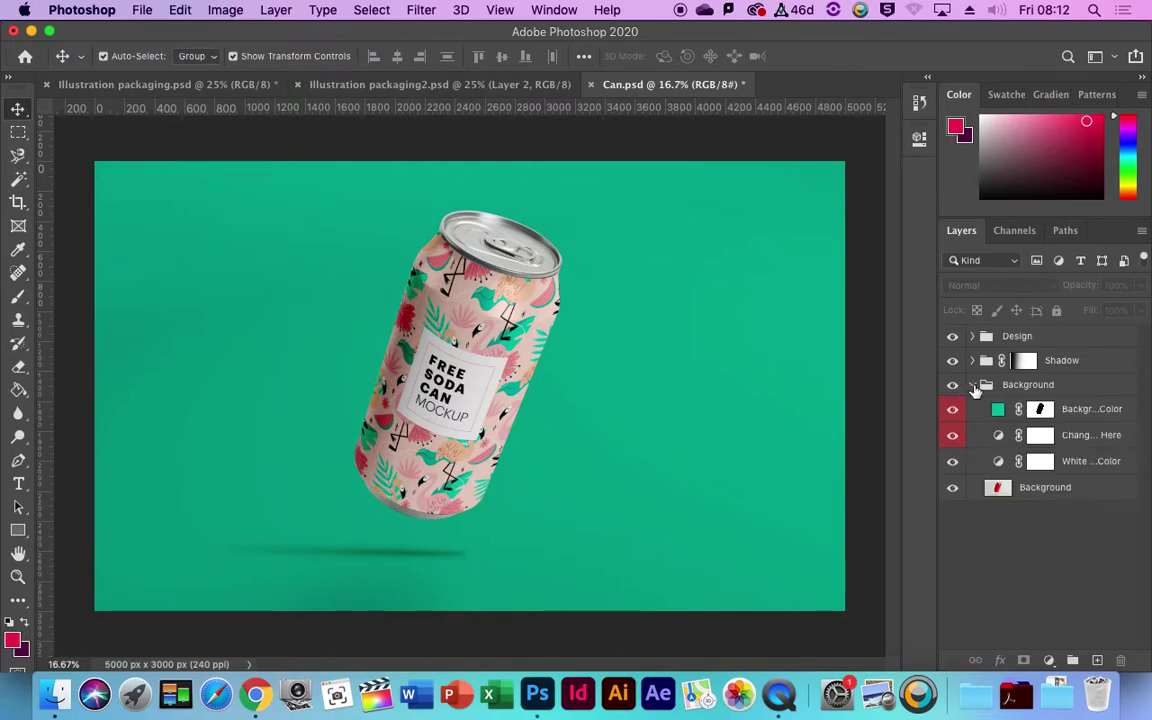
click(1040, 410)
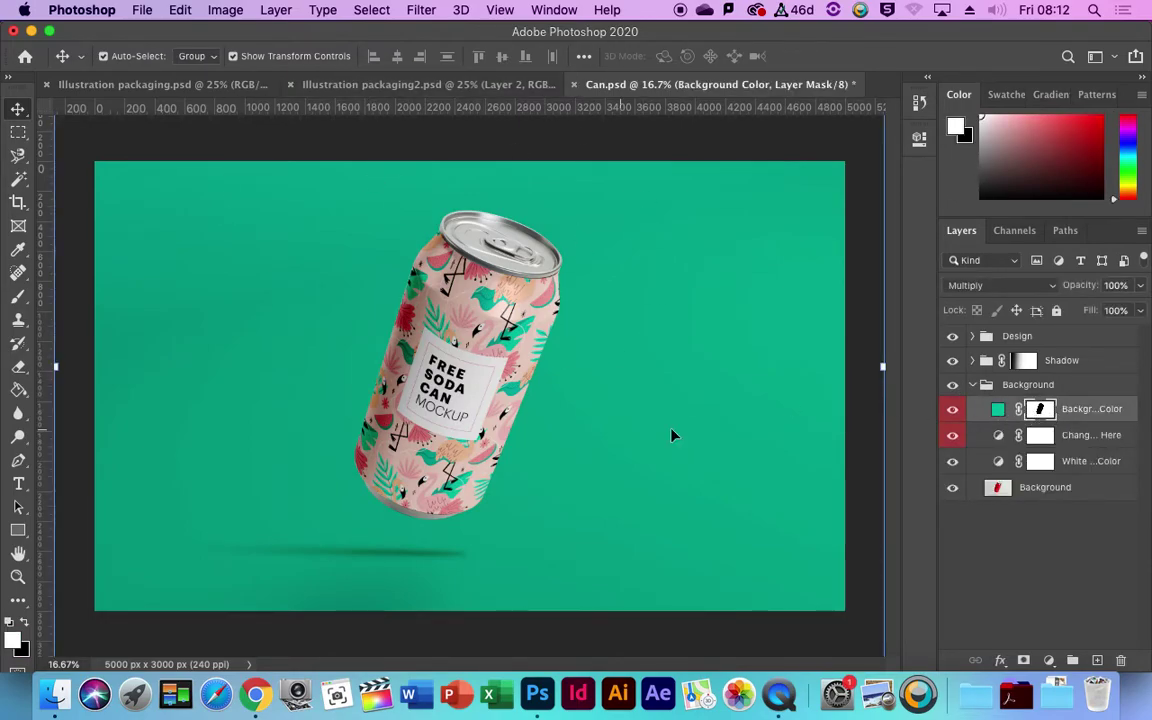
double_click(1000, 410)
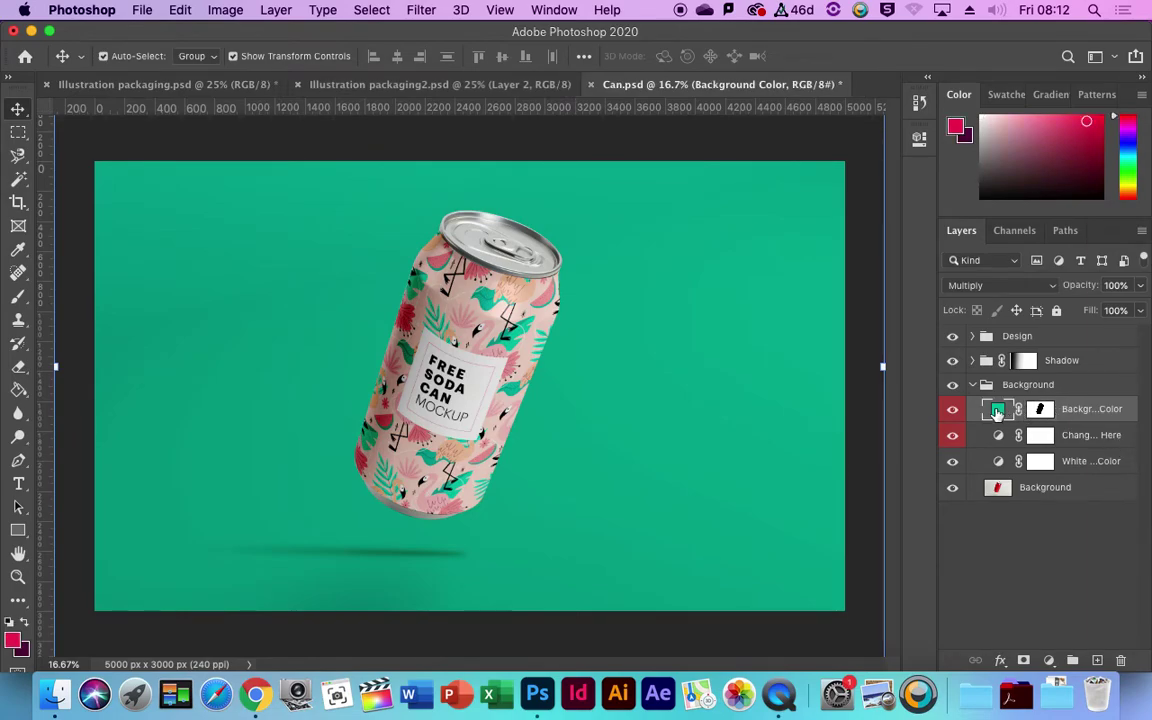
mouse_move(535, 337)
mouse_down()
mouse_move(514, 397)
mouse_move(381, 362)
mouse_move(381, 386)
mouse_up()
drag(600, 312, 604, 290)
click(757, 207)
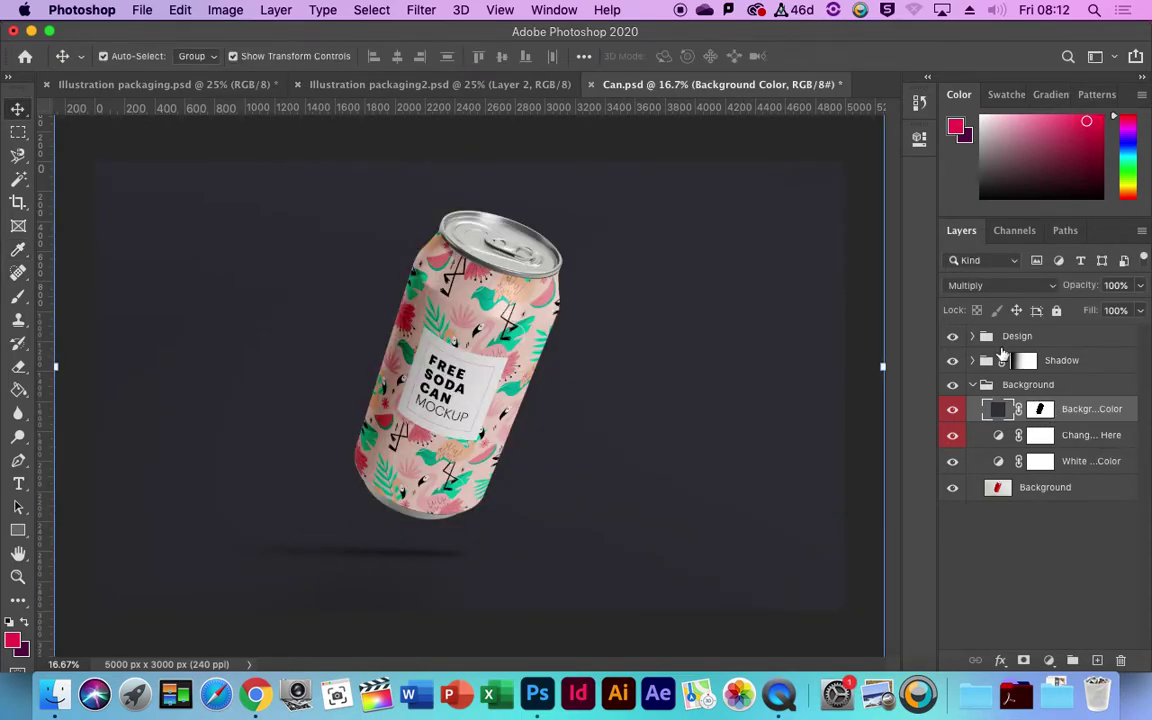
Step: Toggle the Change Can Color Here and White Color adjustment layers off and on to check their effect on the can
click(1040, 437)
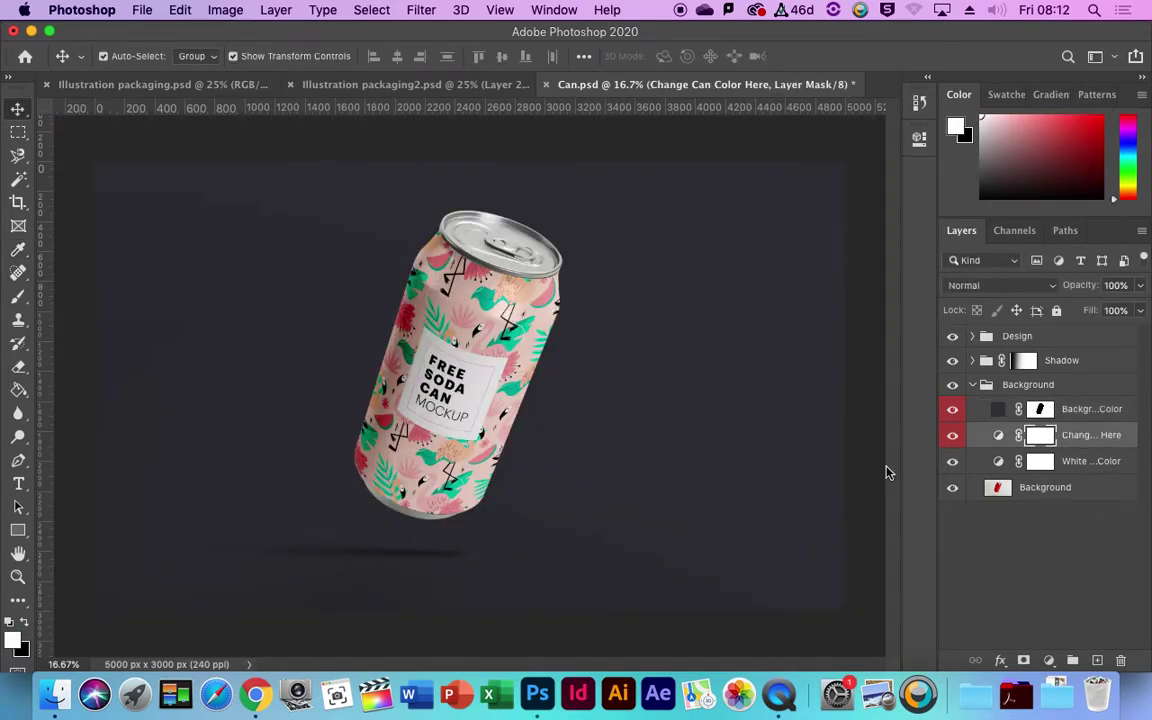
click(954, 437)
click(954, 438)
click(949, 464)
click(949, 464)
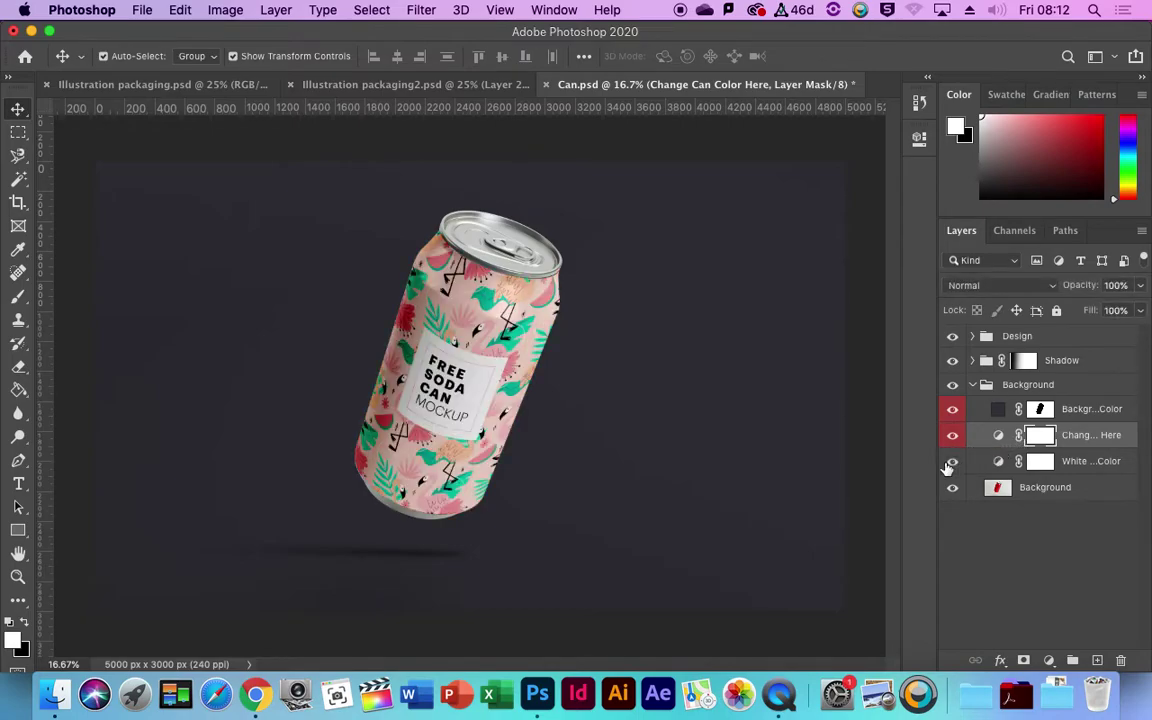
double_click(1040, 410)
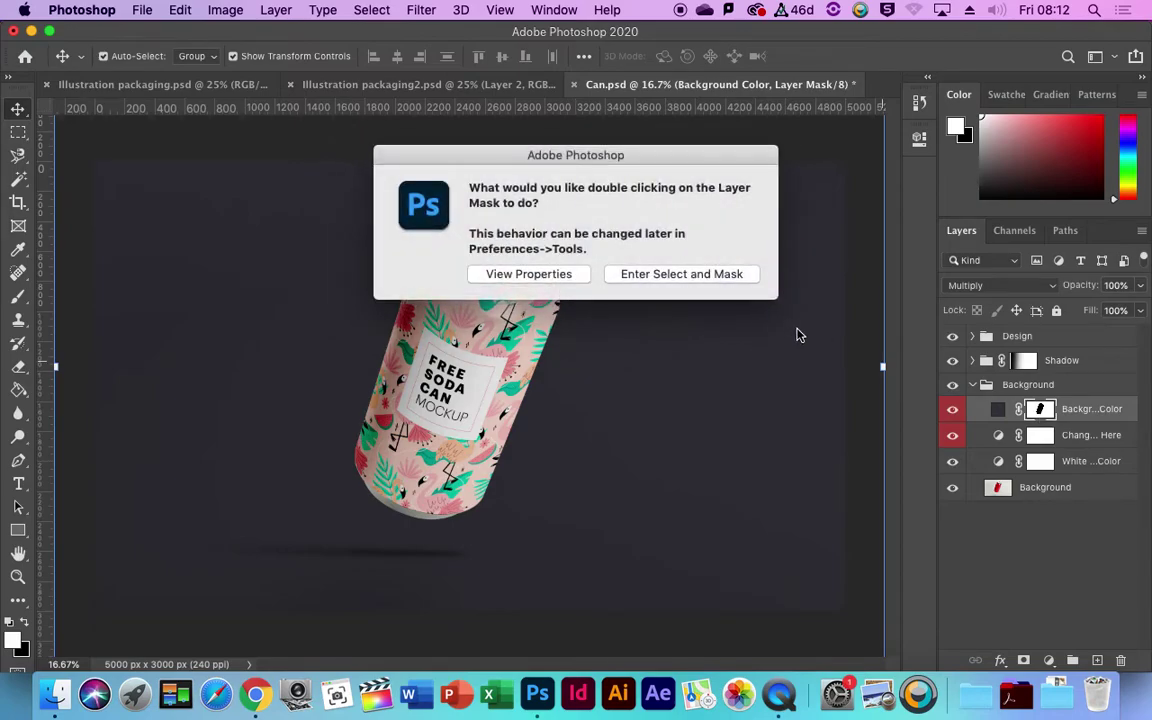
click(559, 275)
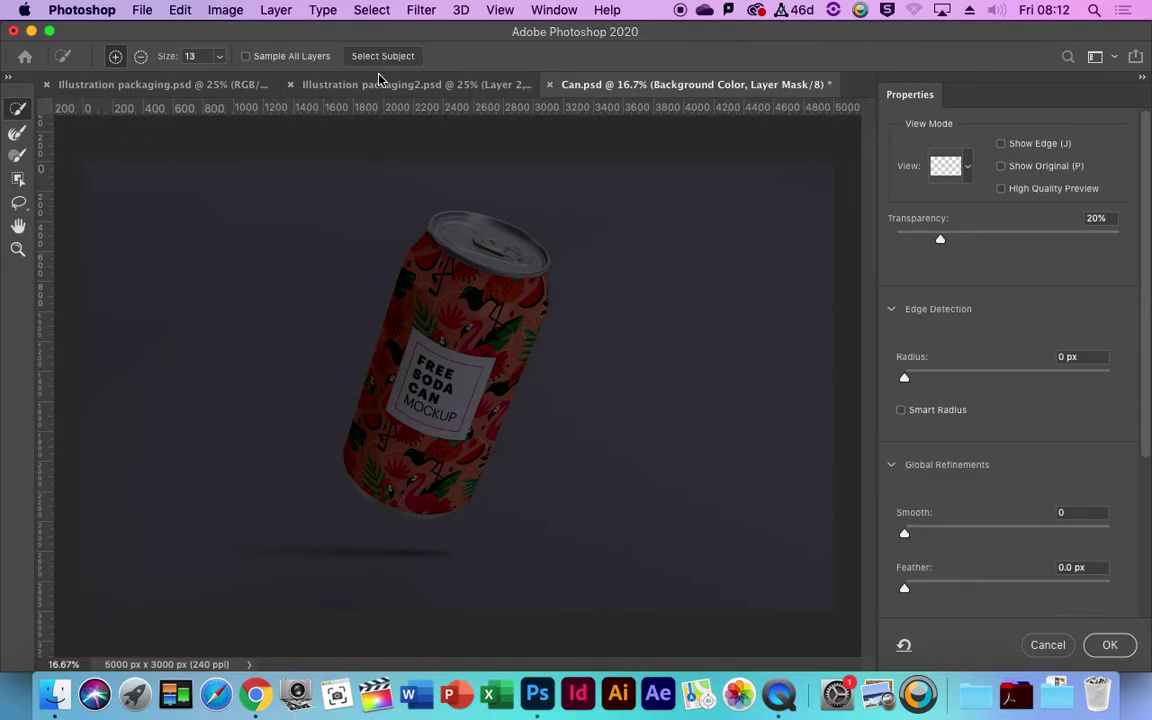
click(1118, 645)
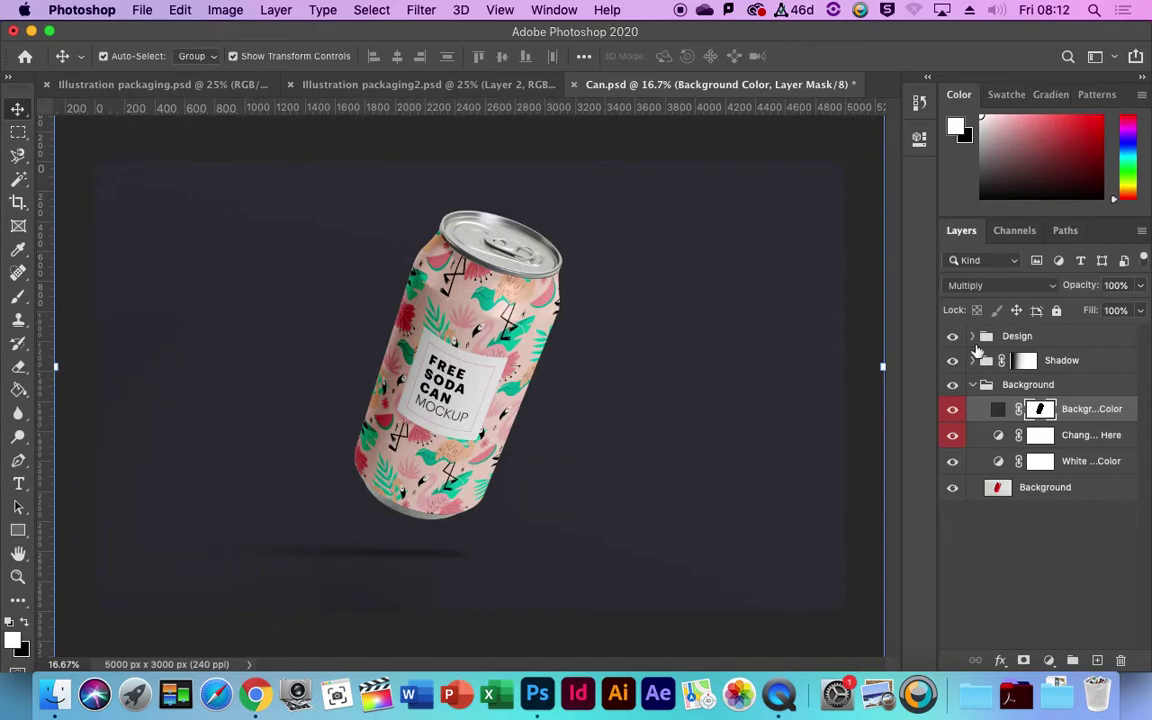
Step: Collapse the Background group and inspect the layers inside the Shadow group
click(972, 385)
click(971, 360)
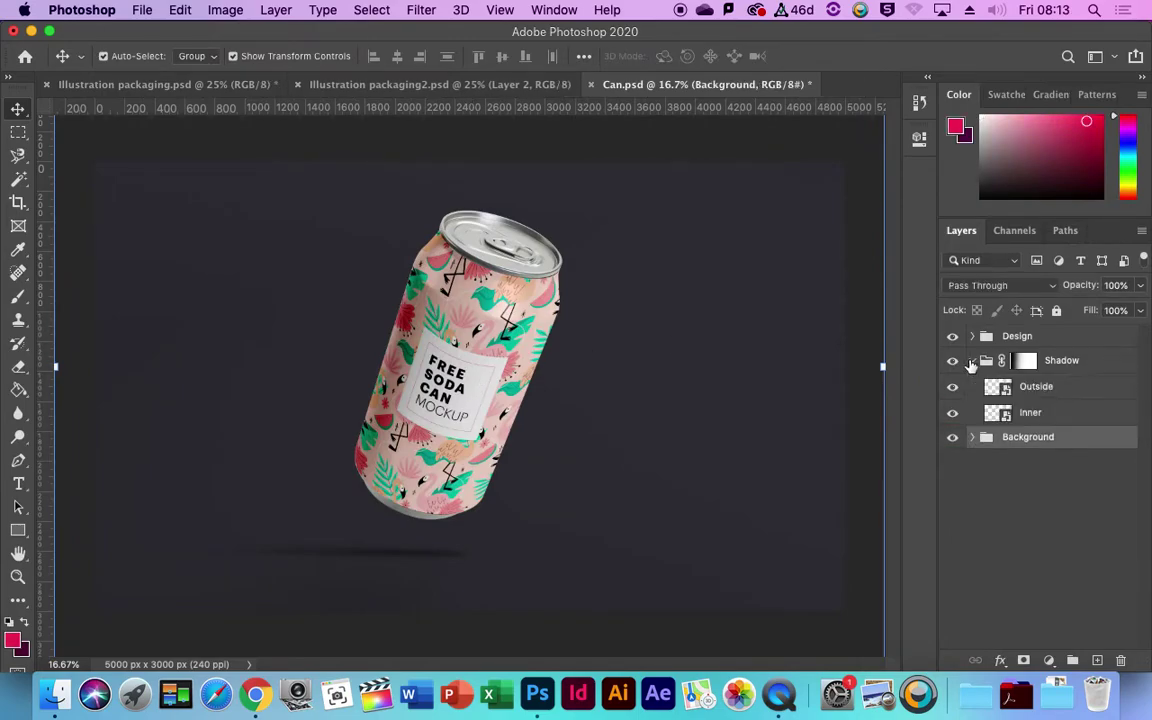
click(971, 361)
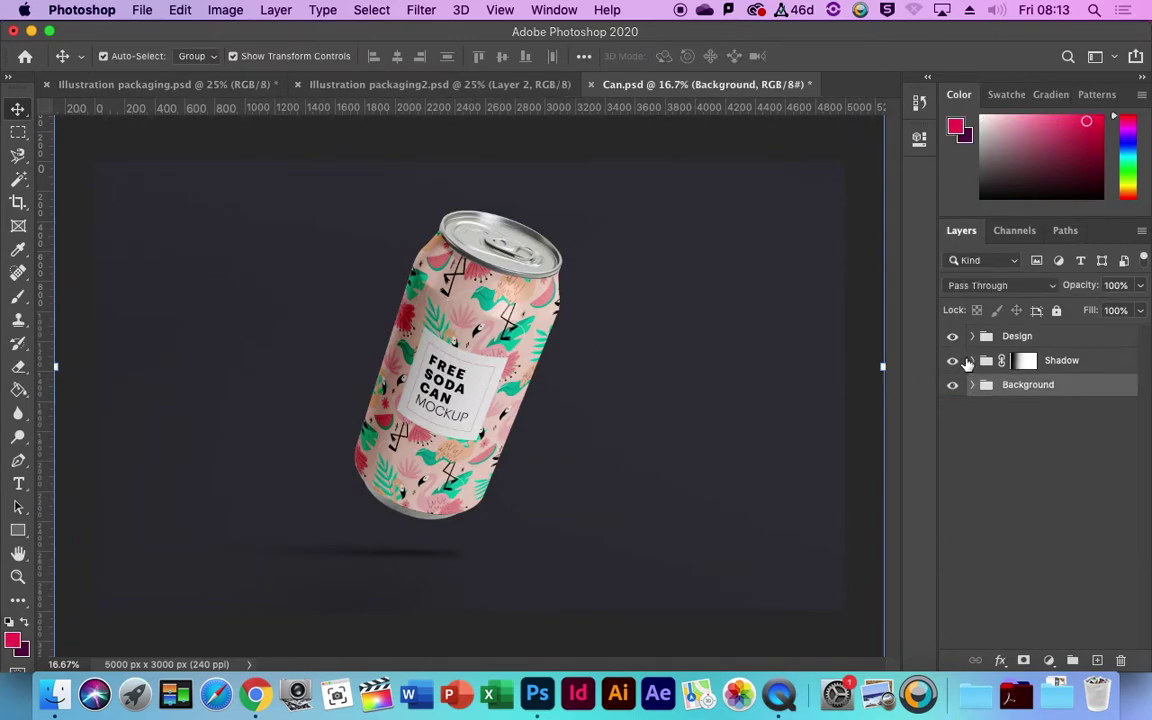
Step: Expand the Design group and toggle the Fill Design and Your Design Here layers to compare their effect on the can
click(972, 337)
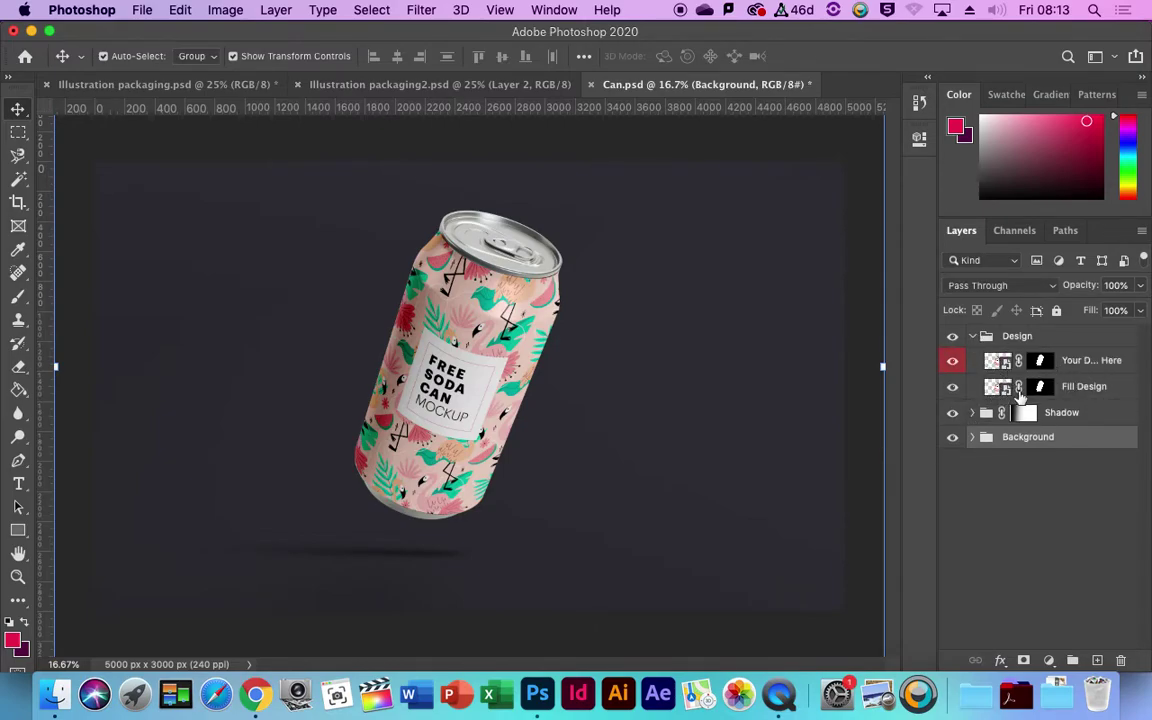
click(952, 387)
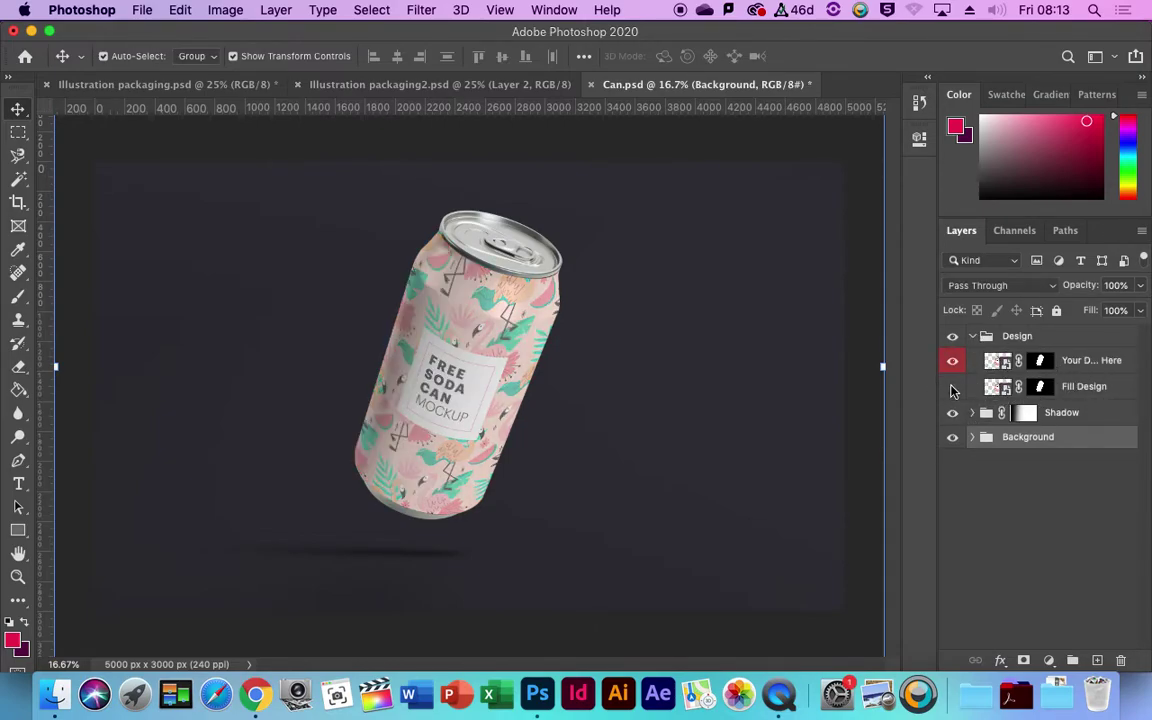
click(952, 387)
click(953, 364)
click(954, 368)
Step: Open the Your Design Here smart object and move the FREE SODA CAN MOCKUP label slightly upward over the pattern
double_click(996, 362)
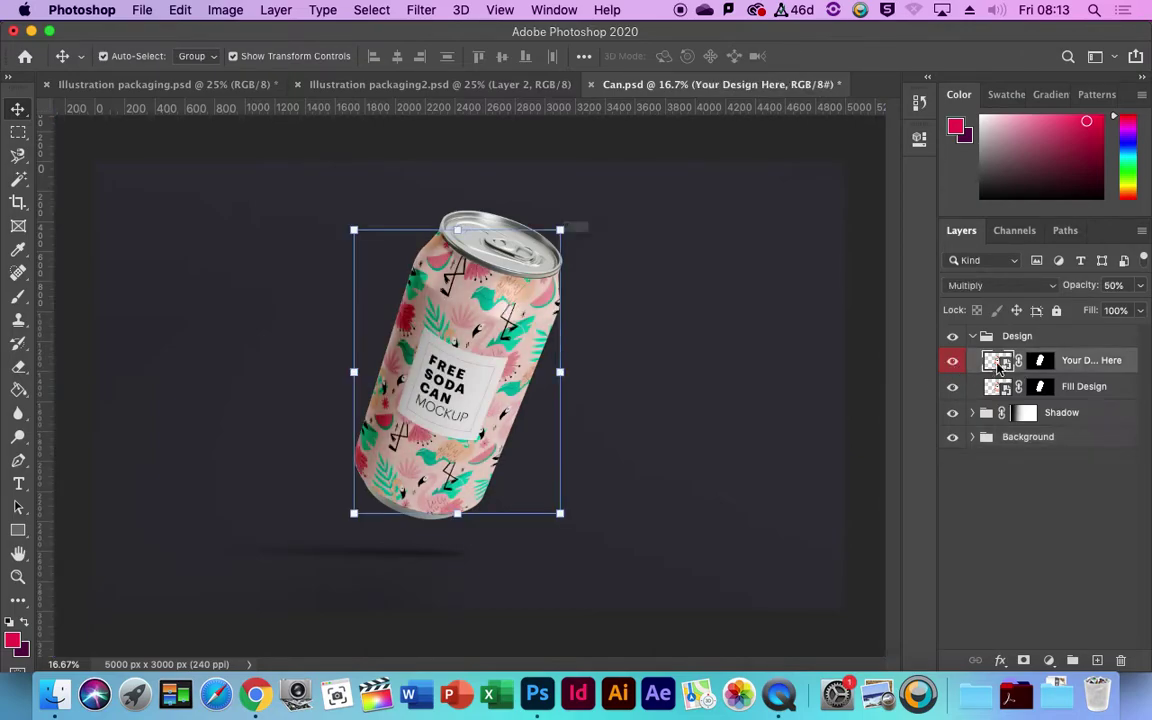
click(686, 288)
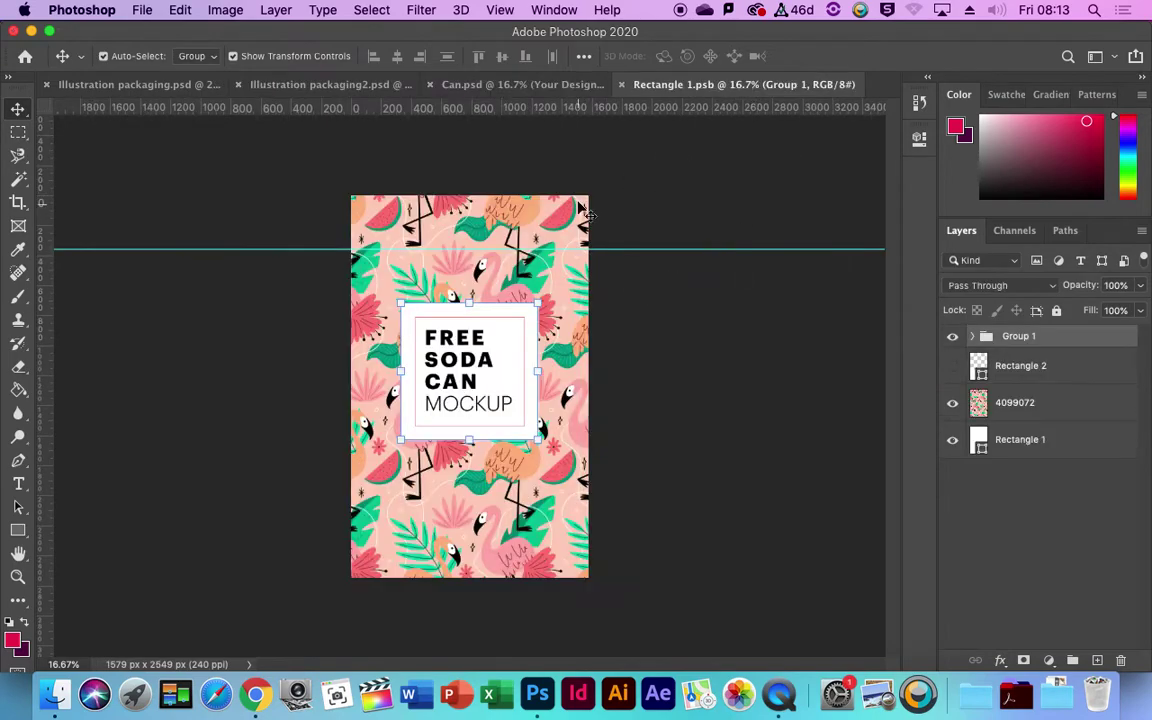
drag(325, 180, 712, 586)
click(437, 341)
mouse_move(518, 315)
mouse_down()
mouse_move(516, 392)
mouse_move(516, 302)
mouse_up()
click(440, 228)
mouse_move(440, 228)
mouse_down()
mouse_move(446, 256)
mouse_move(442, 229)
mouse_up()
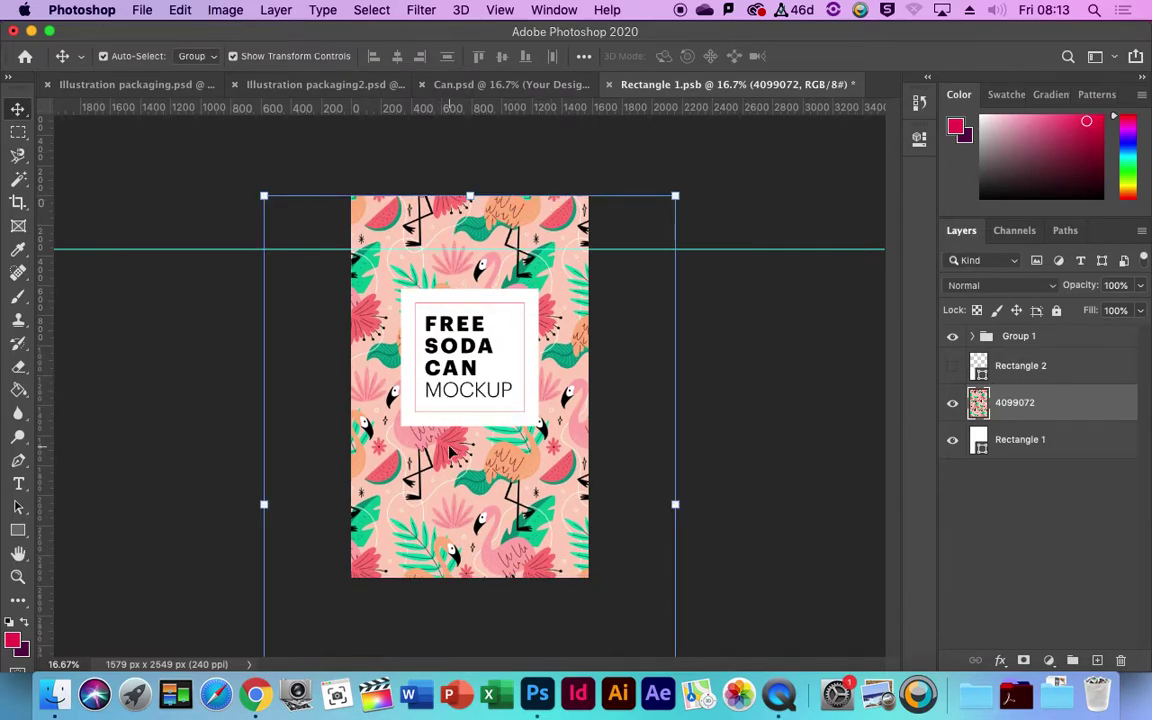
Step: Shift the hue of the flamingo pattern layer 4099072 to lime green and dark blue with a Hue/Saturation adjustment
click(482, 323)
click(388, 245)
click(225, 10)
mouse_move(290, 59)
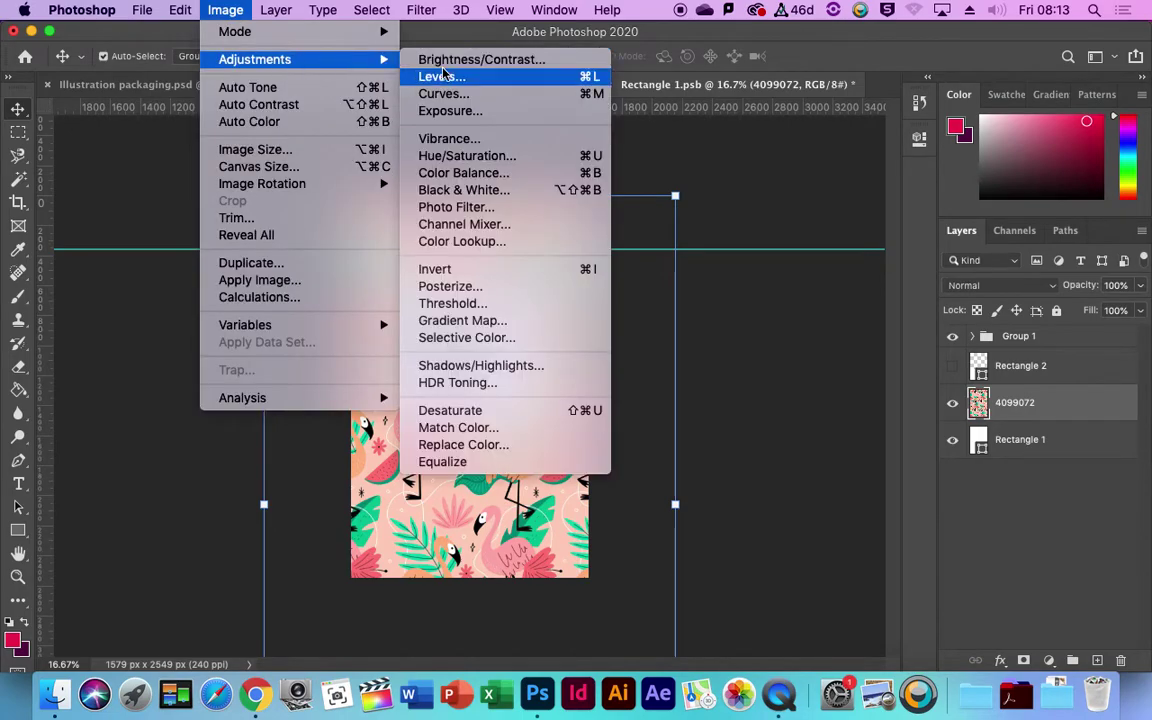
click(467, 155)
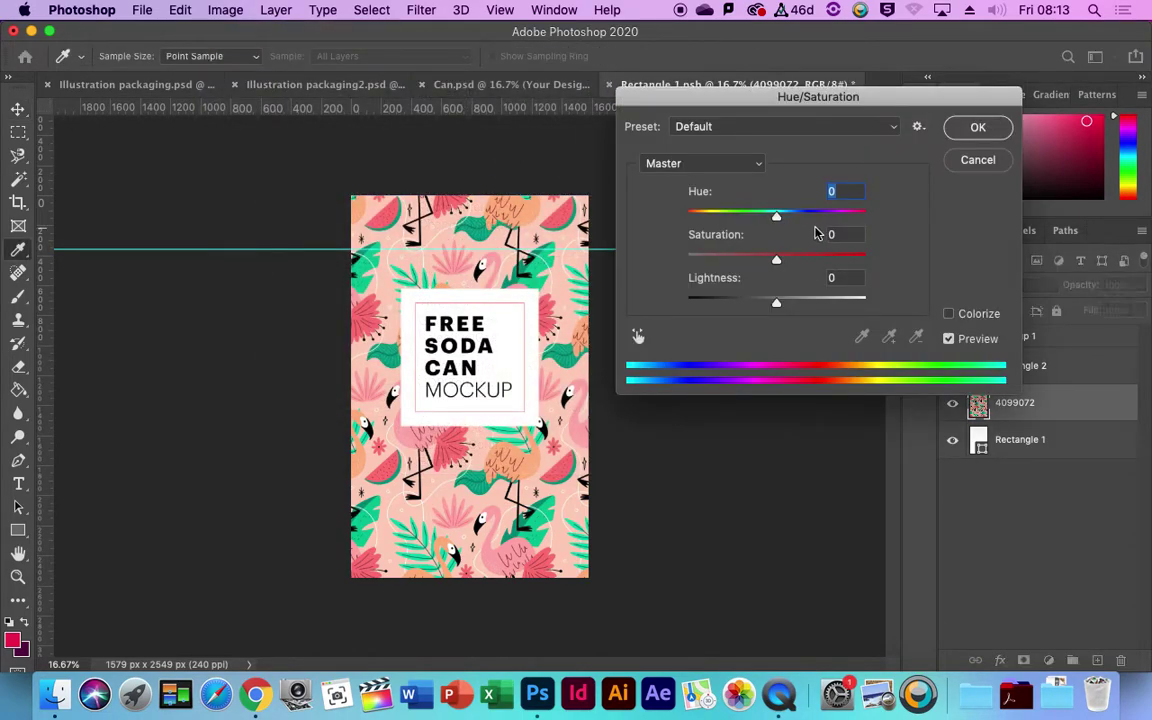
click(823, 214)
drag(825, 218, 829, 216)
click(985, 127)
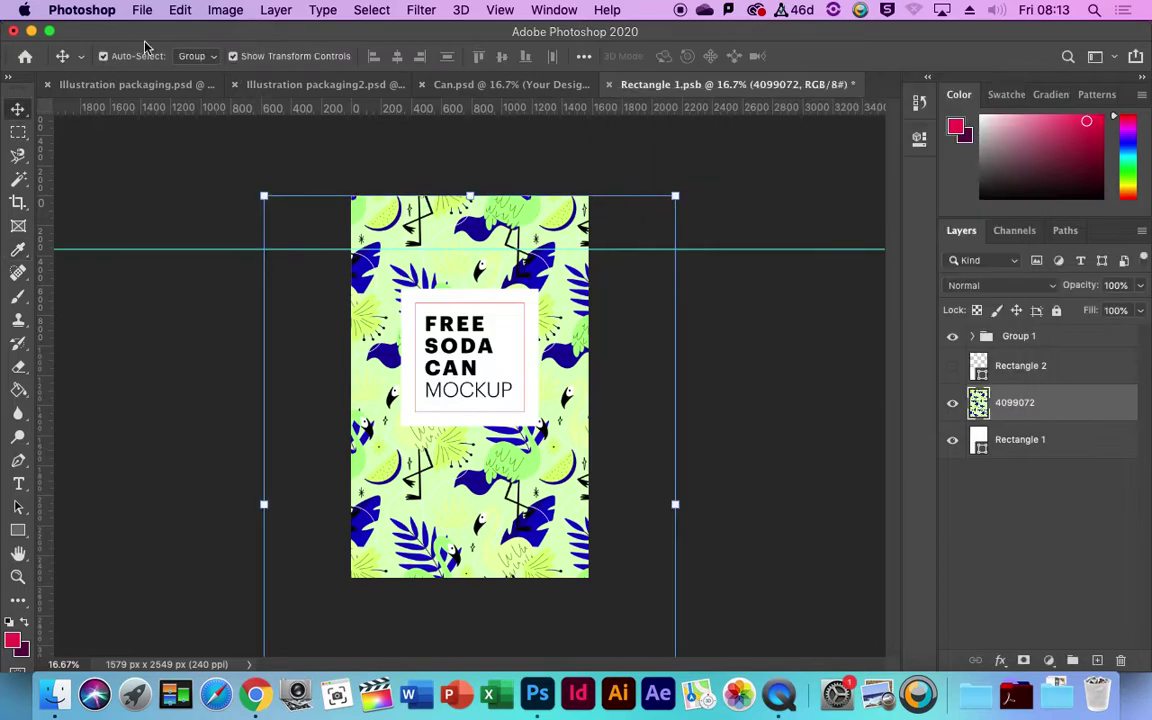
Step: Save and close the Rectangle 1.psb smart object, return to Can.psd and deselect the design layer
click(143, 10)
click(196, 190)
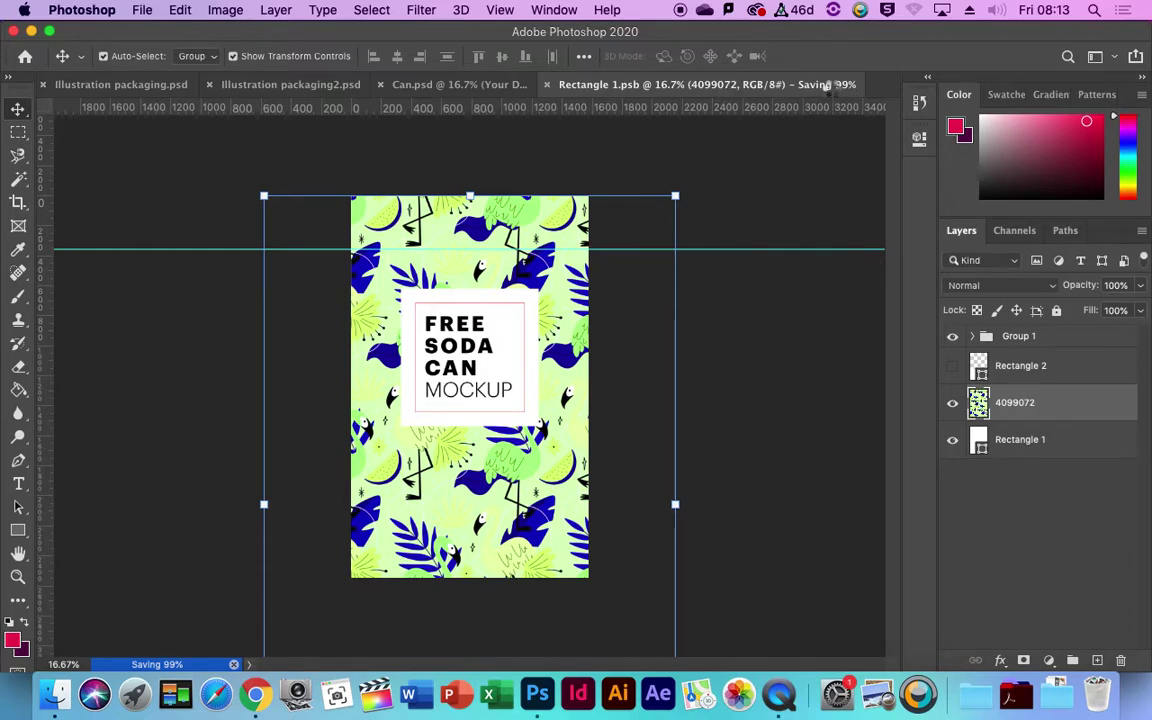
click(617, 85)
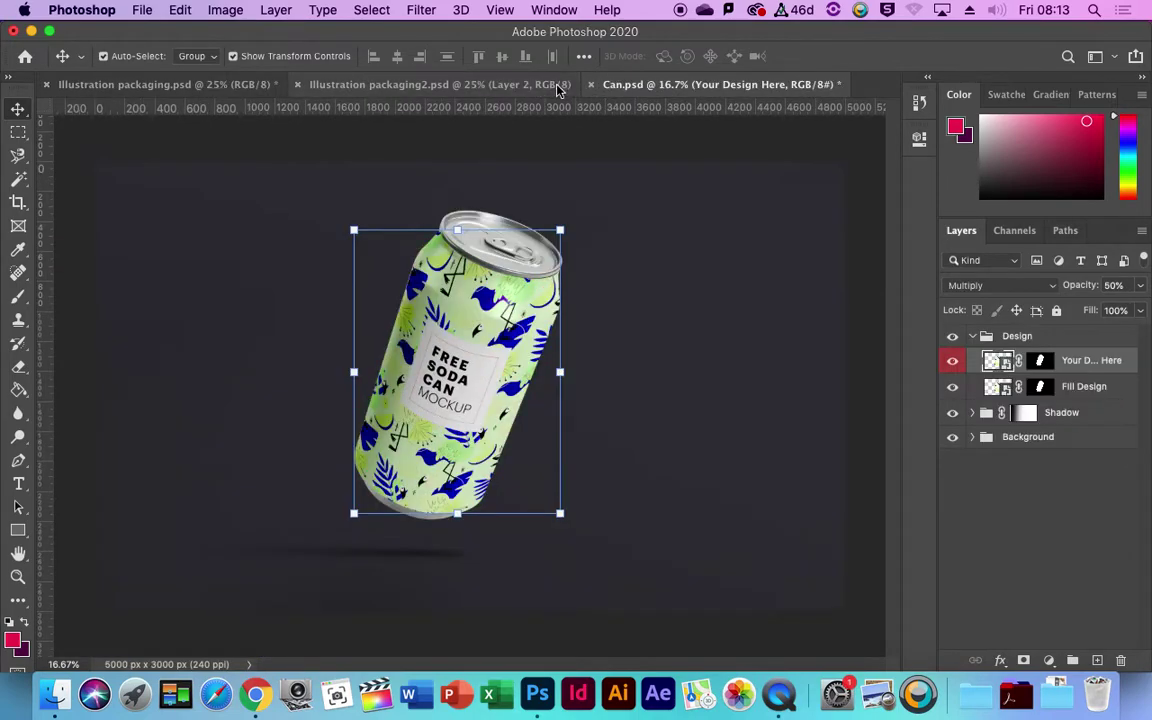
click(820, 130)
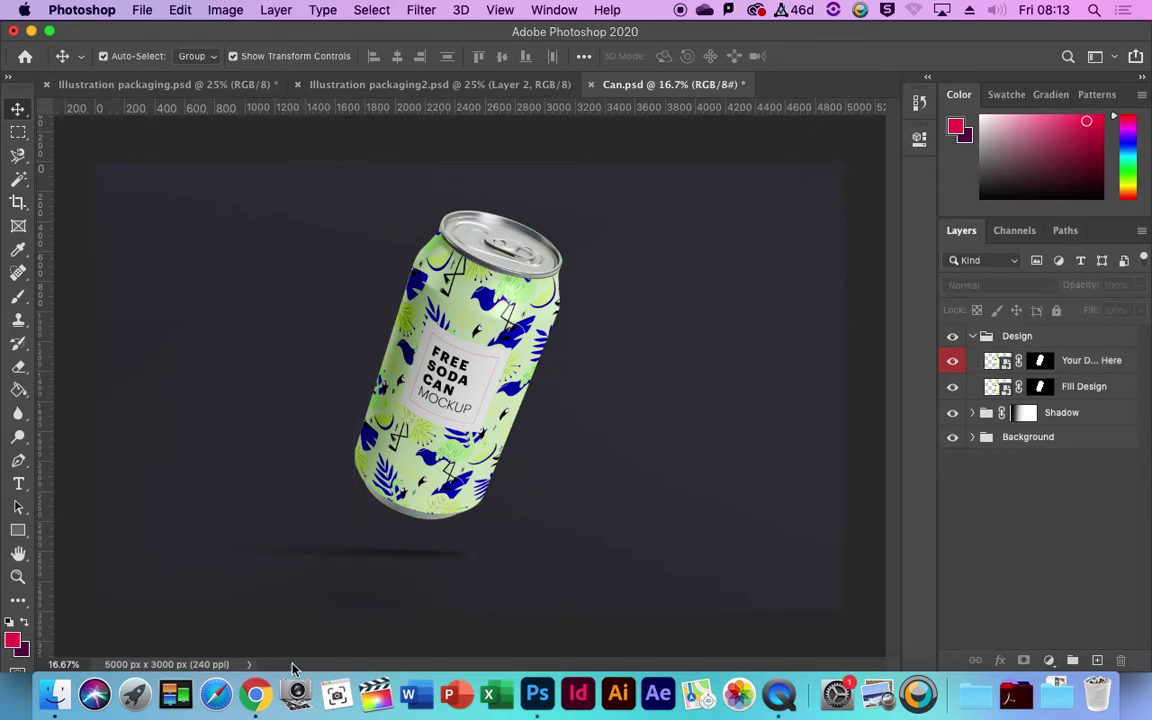
Step: Switch to Chrome and look through the Soda Can product page, including its related products
click(255, 693)
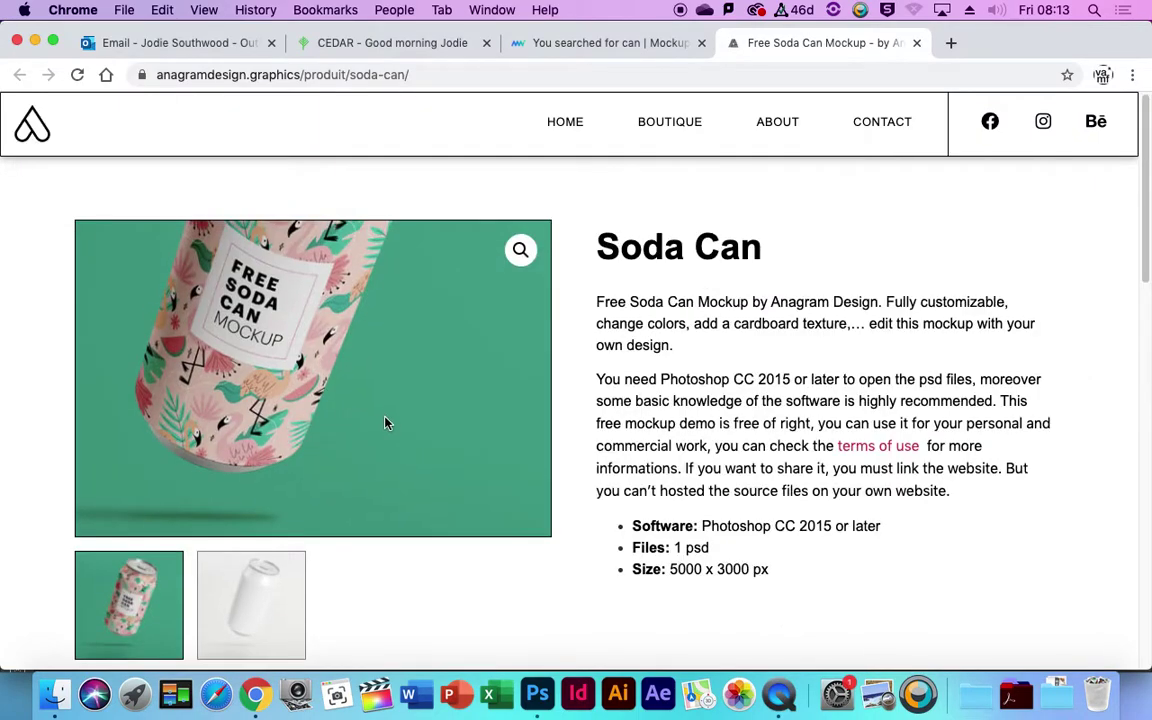
scroll(504, 181, down, 5)
scroll(504, 181, down, 5)
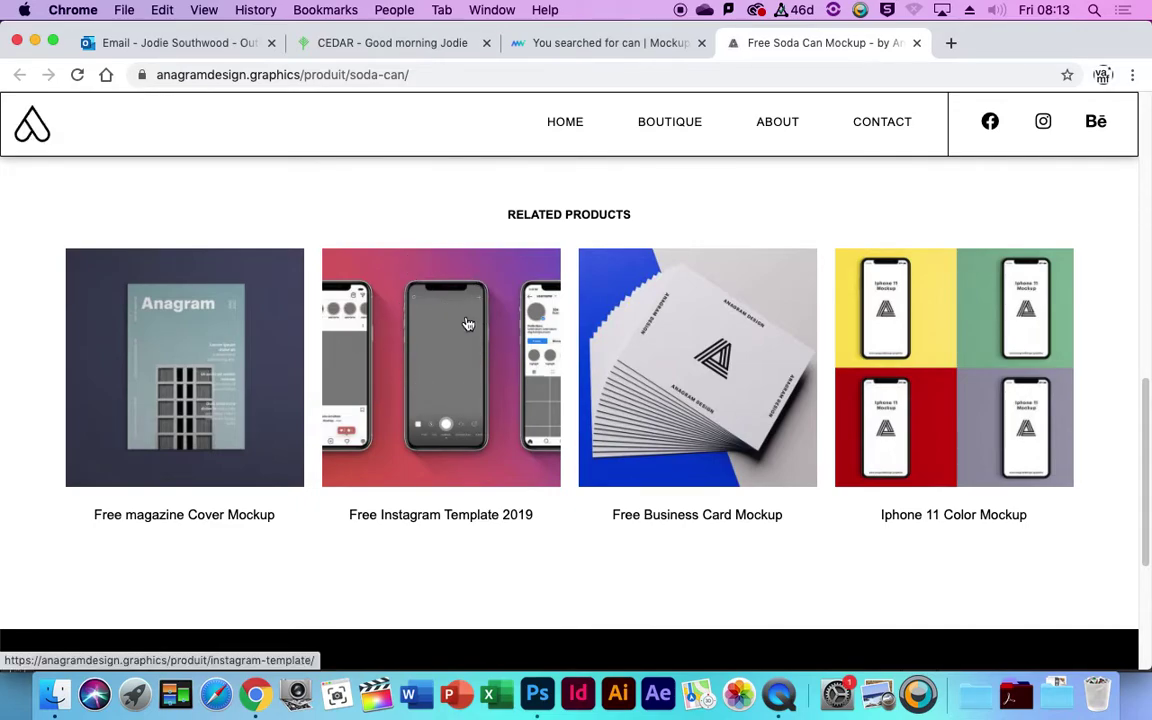
scroll(650, 314, up, 10)
scroll(307, 263, up, 3)
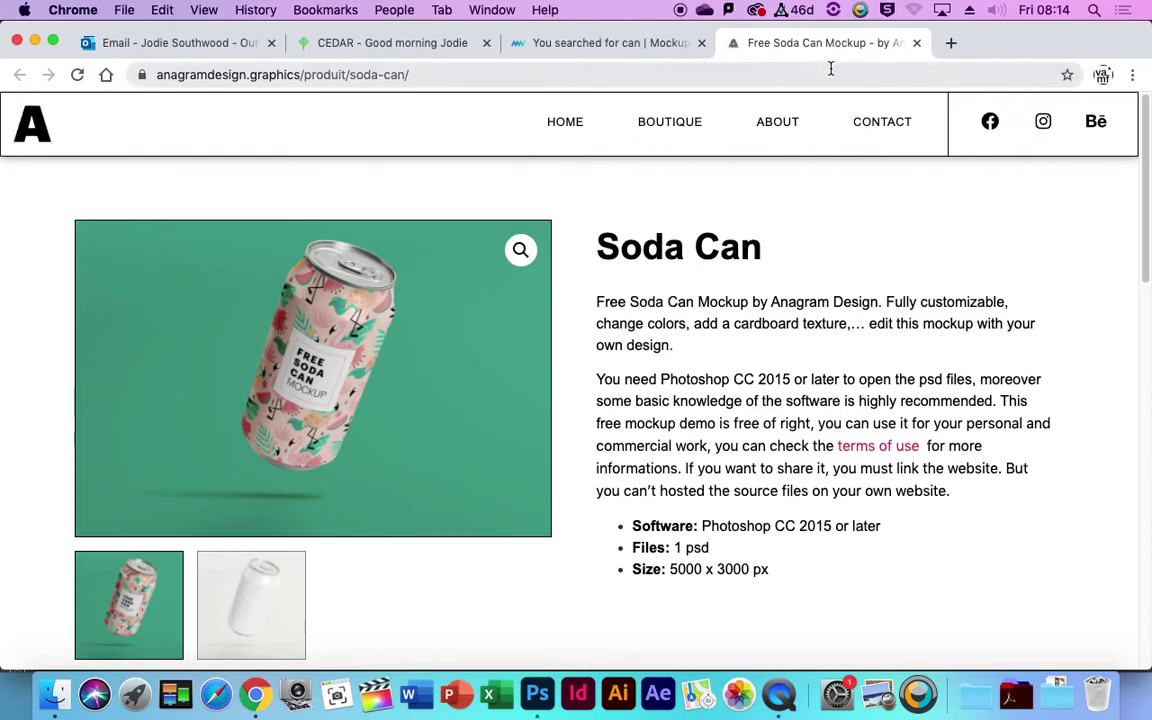
Step: Close the Soda Can product page and the mockup preview, and browse the other can mockups in the Mockup World search results
click(916, 43)
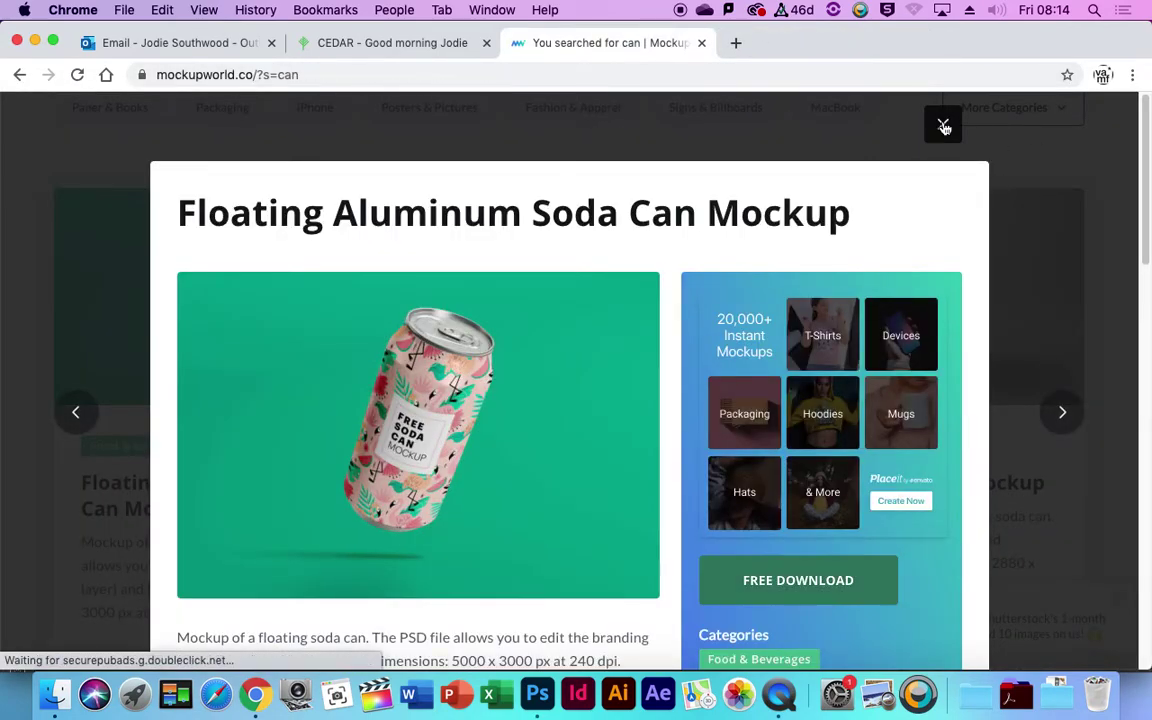
click(943, 124)
scroll(490, 470, down, 5)
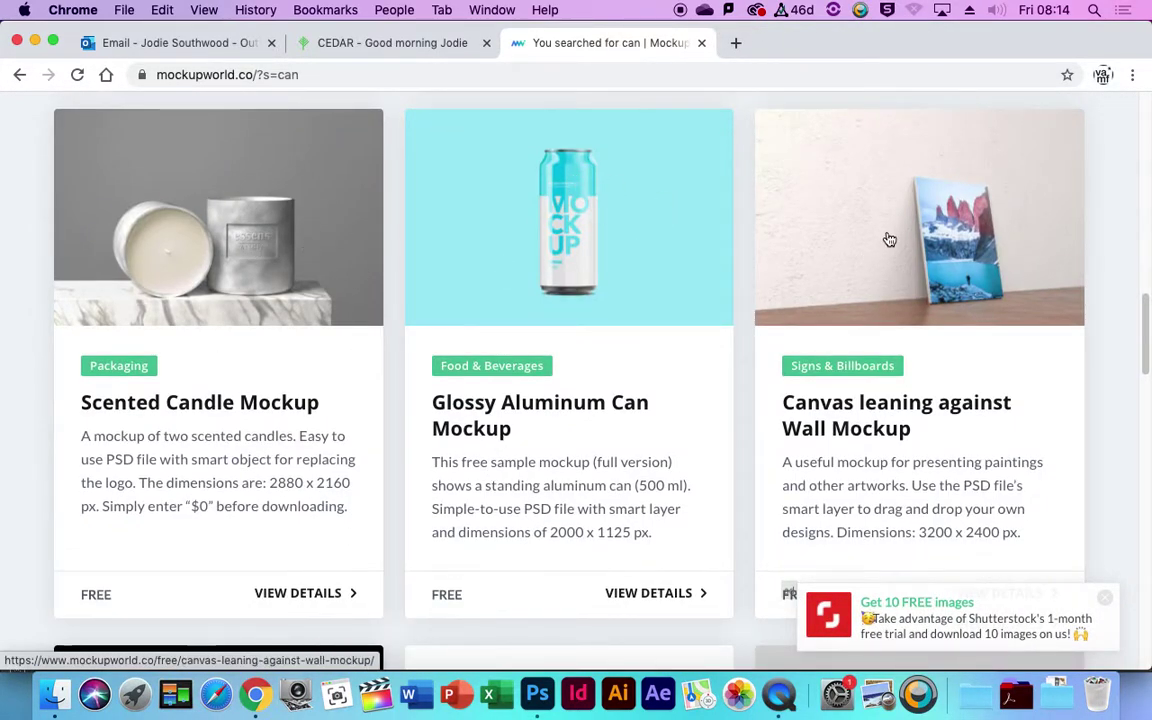
scroll(896, 225, down, 5)
scroll(350, 350, down, 2)
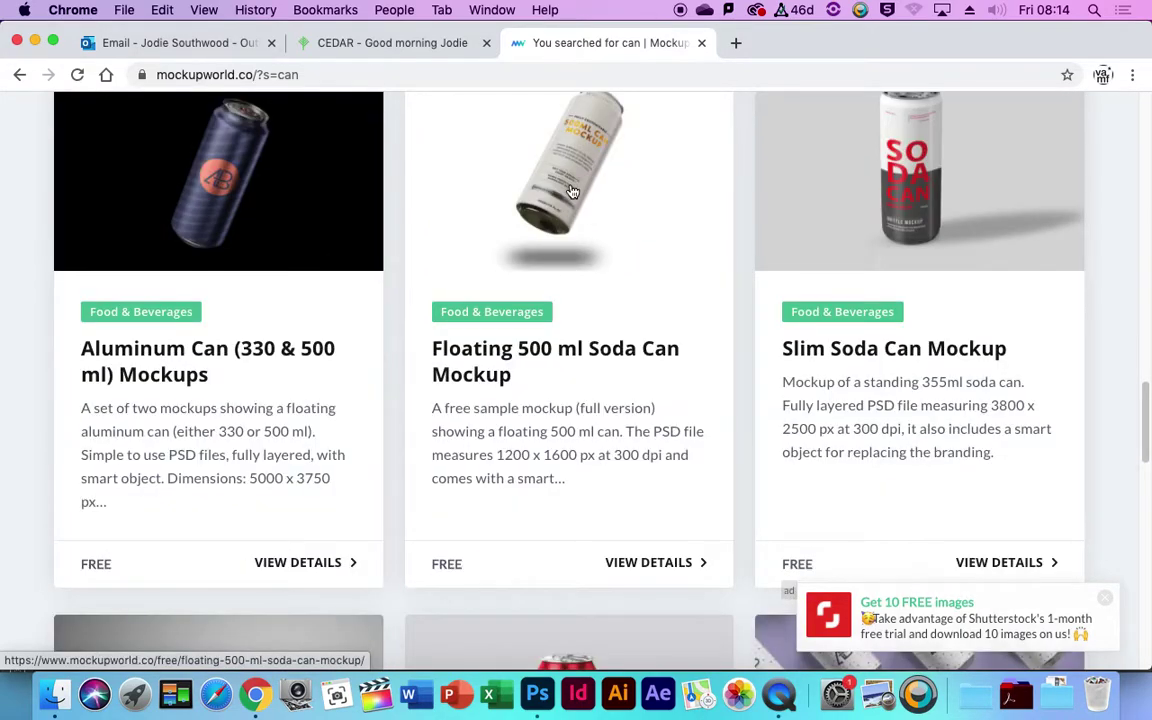
scroll(520, 175, down, 4)
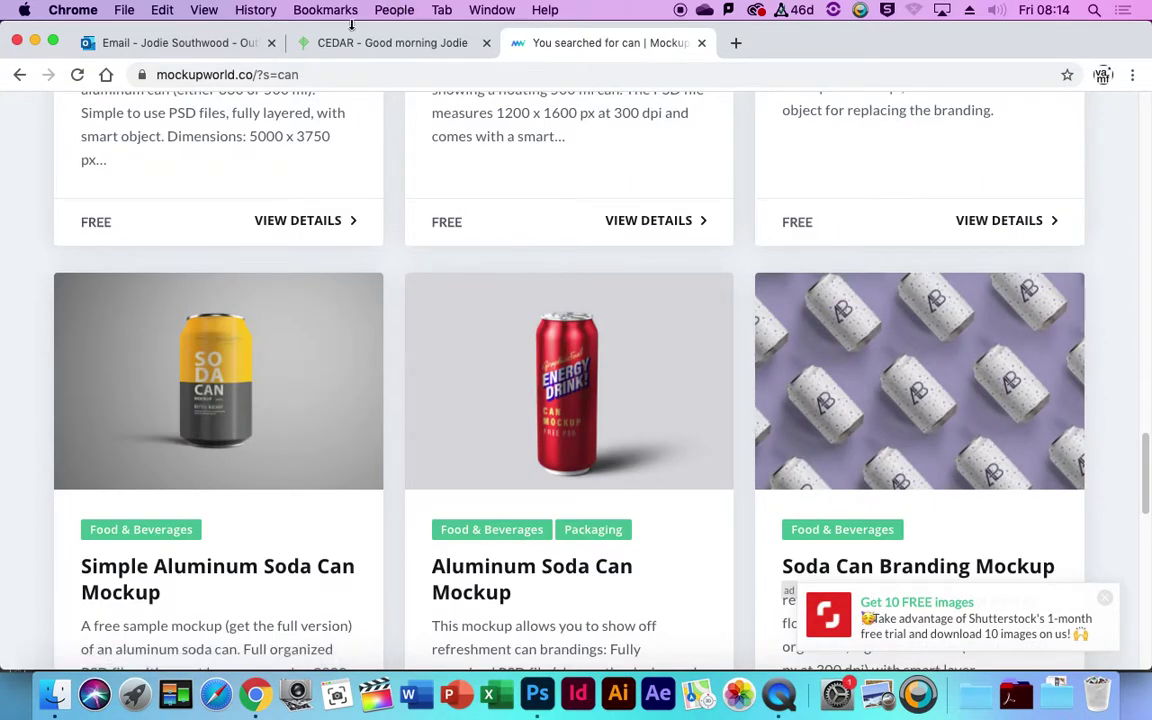
Step: Switch to Photoshop, review the designs in Illustration packaging2.psd and Illustration packaging.psd, and return to Can.psd
click(524, 702)
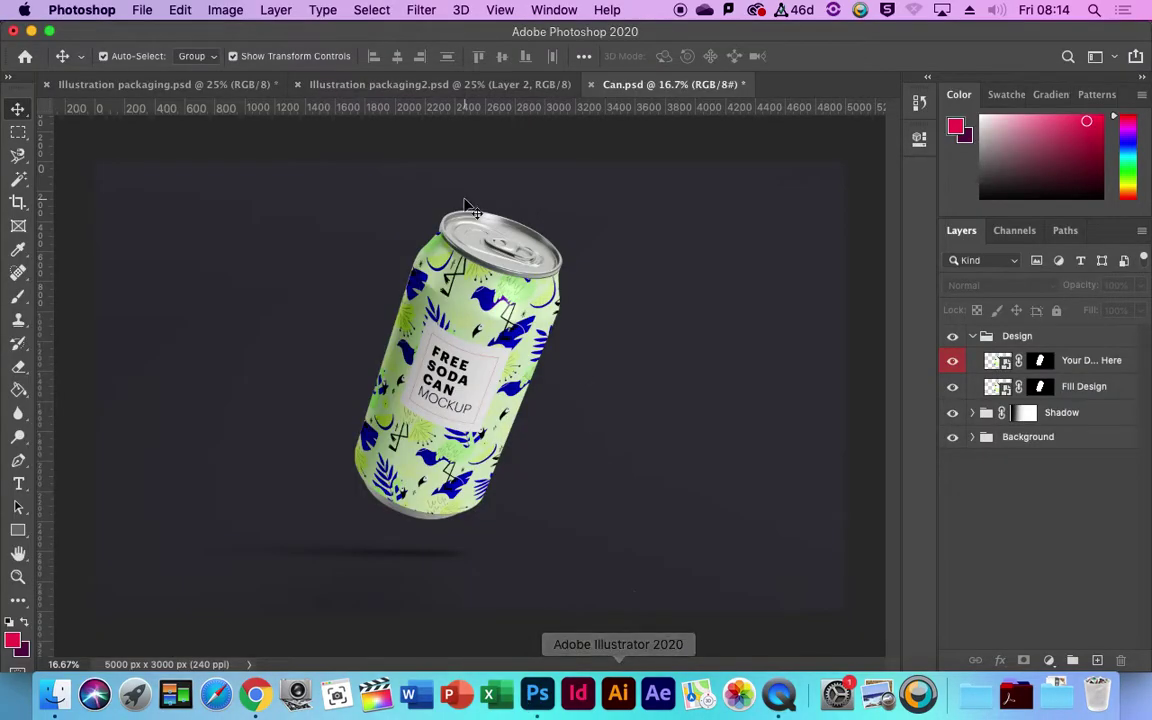
click(365, 84)
scroll(552, 372, up, 3)
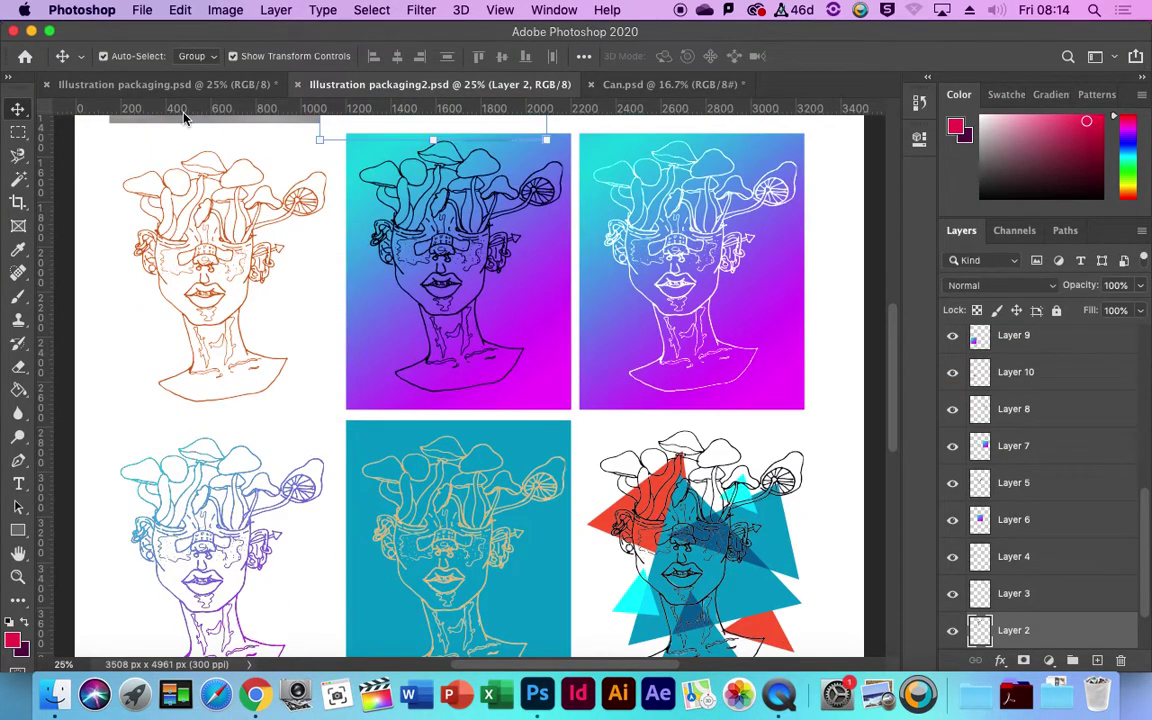
click(165, 84)
scroll(640, 540, down, 5)
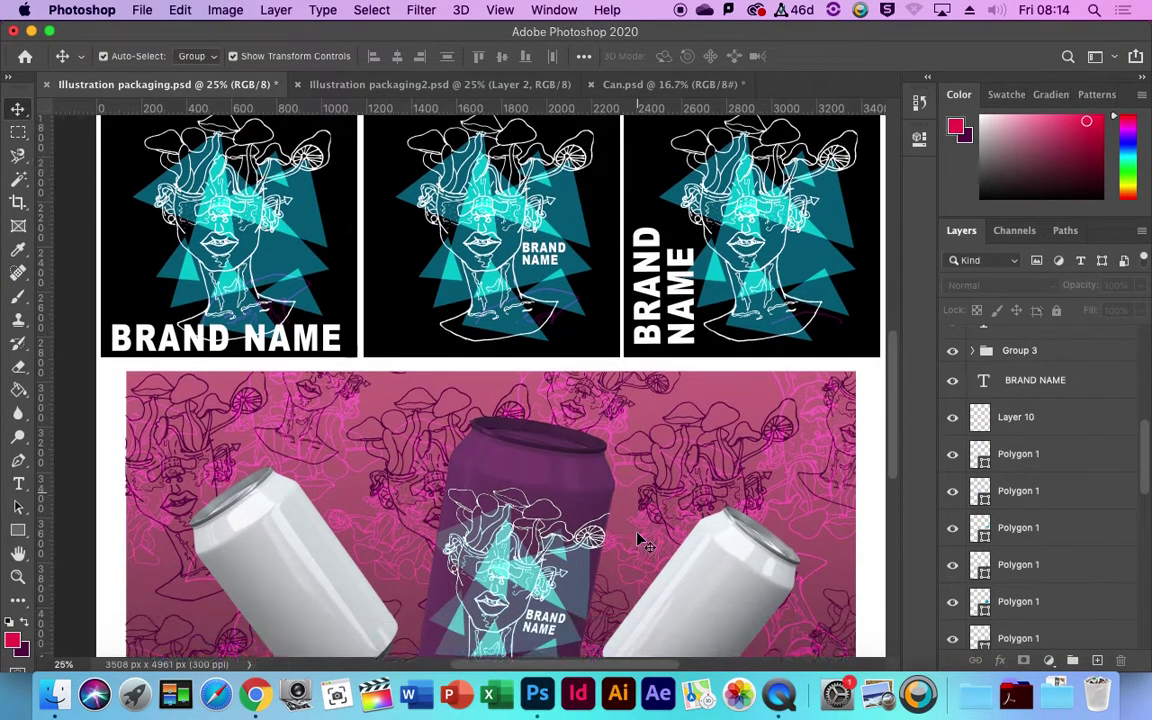
click(614, 86)
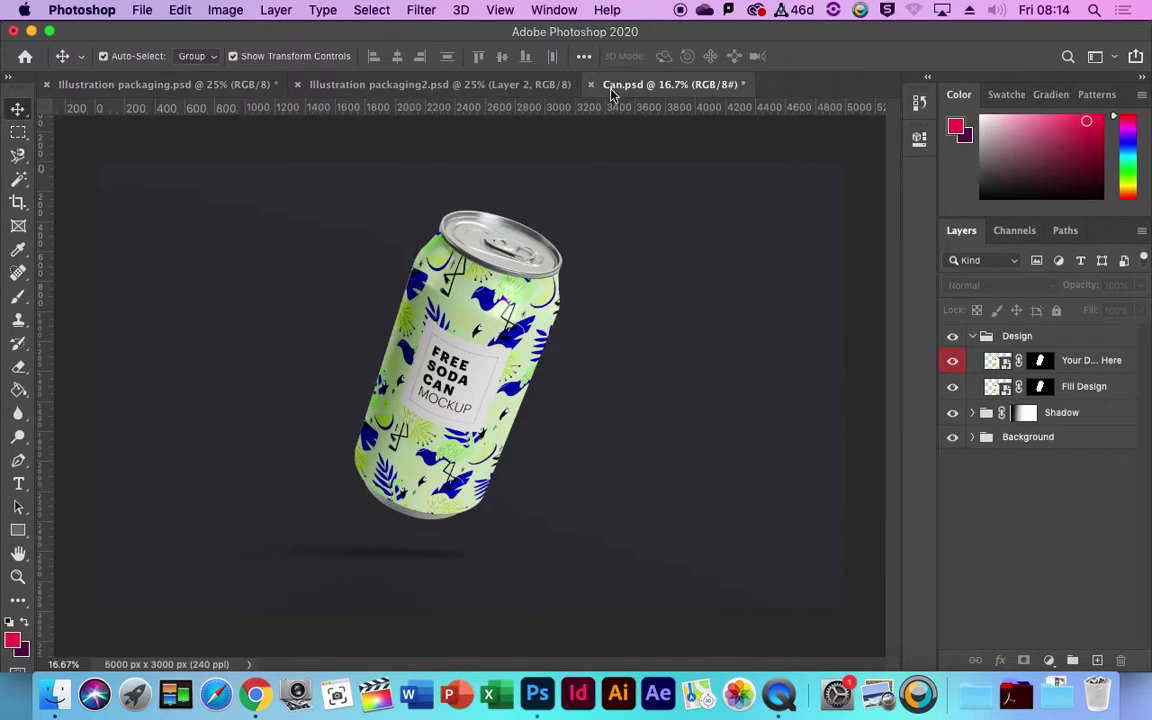